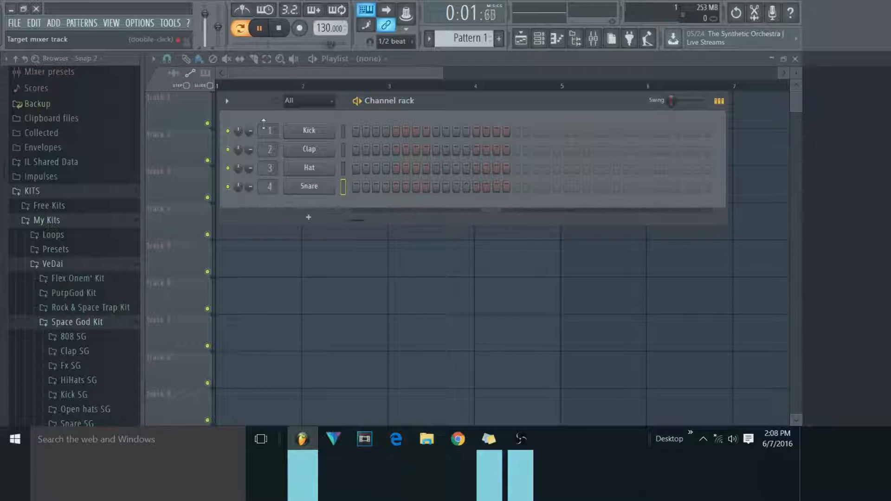
# Zoom the playlist out to about eight bars and bring the Channel rack up over it.
pyautogui.moveTo(386, 102)
pyautogui.mouseDown()
pyautogui.moveTo(387, 123)
pyautogui.moveTo(388, 107)
pyautogui.mouseUp()
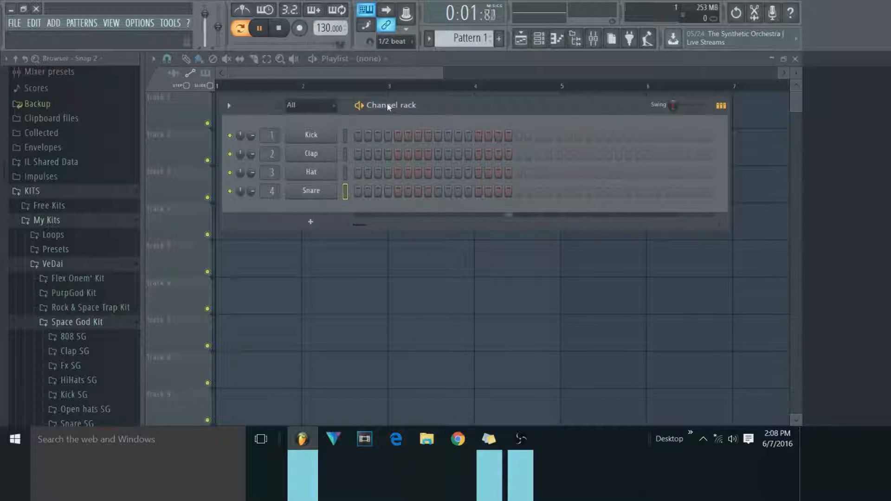
pyautogui.moveTo(437, 78); pyautogui.dragTo(491, 180)
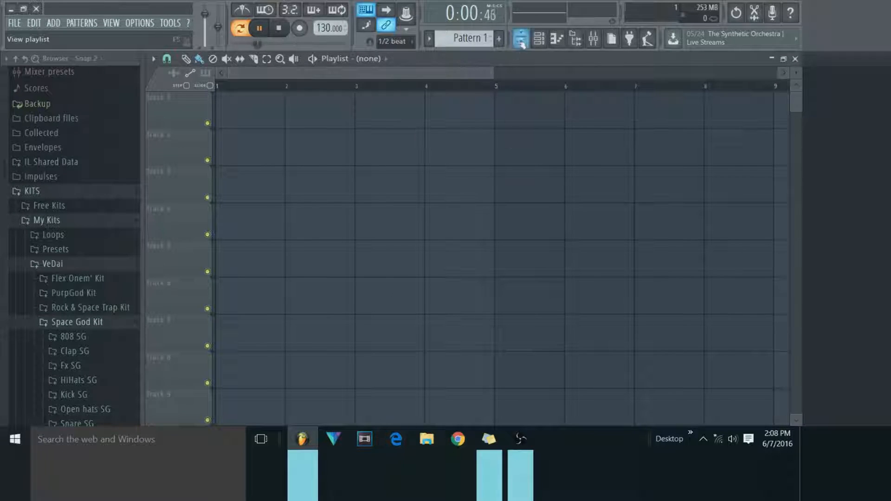
pyautogui.click(538, 40)
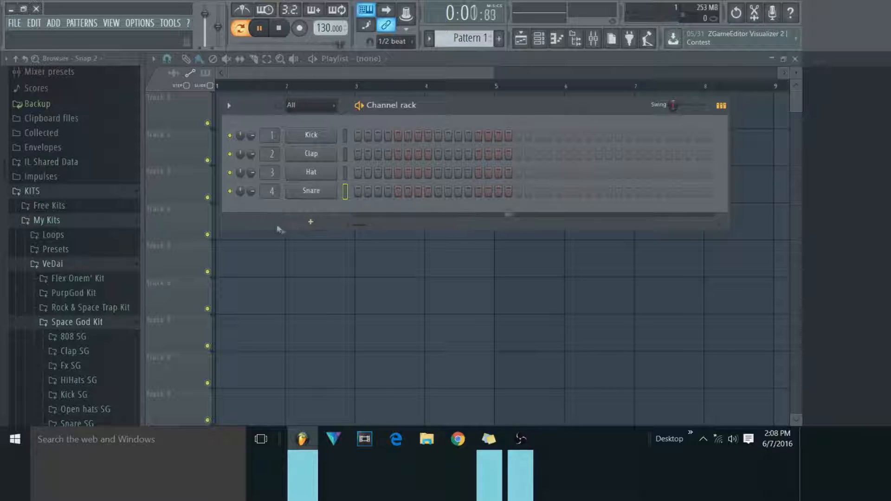
# Load the Kick SG sample from the Space God Kit's Kick SG folder into the Kick channel and stop playback.
pyautogui.scroll(-3, 116, 348)
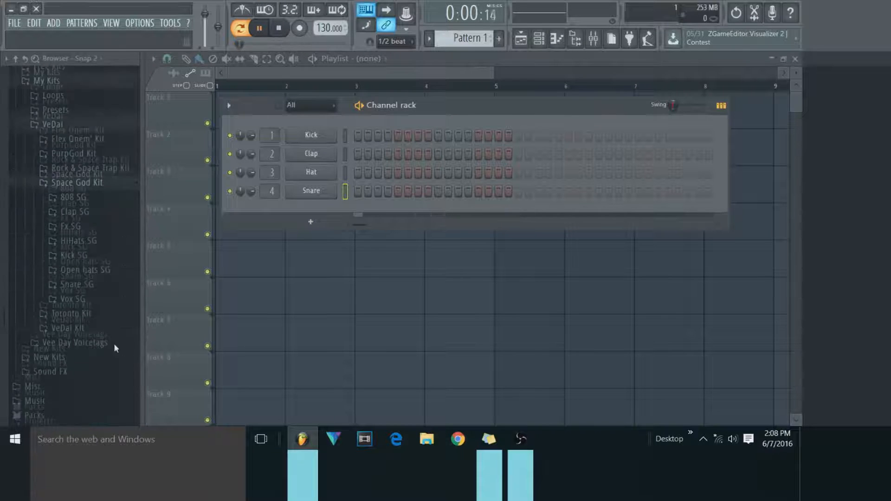
pyautogui.scroll(3, 112, 337)
pyautogui.click(105, 315)
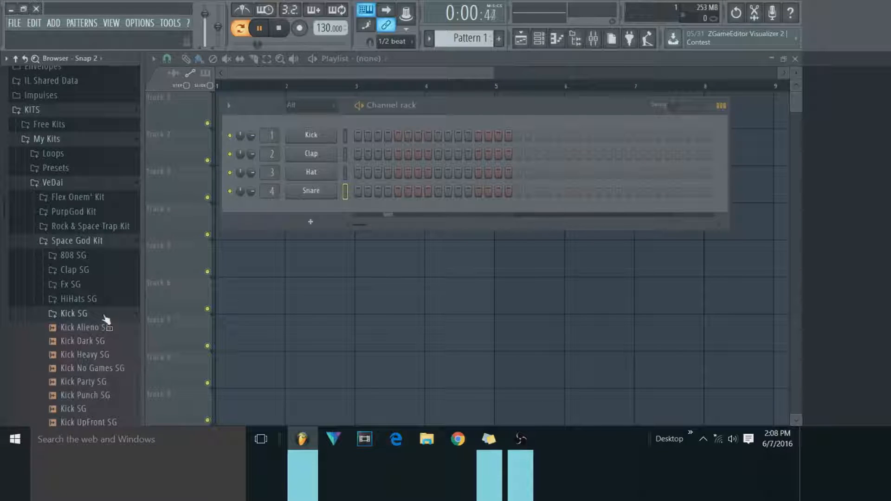
pyautogui.scroll(-2, 106, 343)
pyautogui.moveTo(106, 343); pyautogui.dragTo(298, 197)
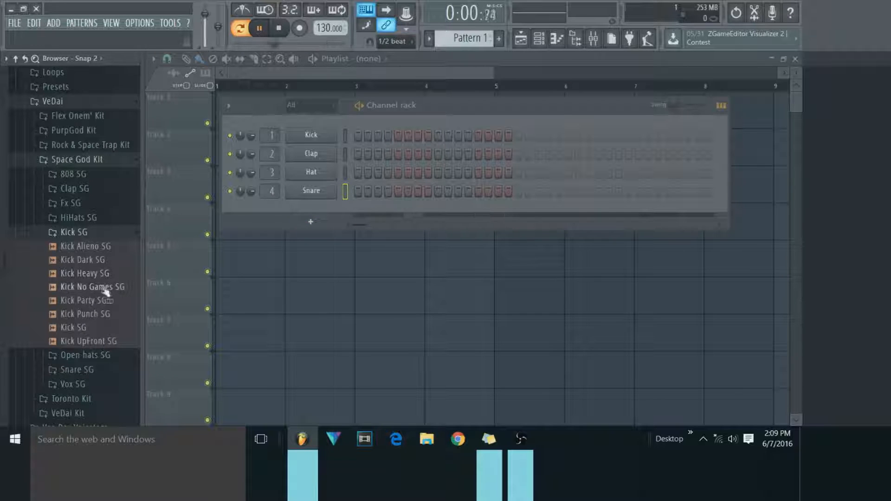
pyautogui.moveTo(55, 329); pyautogui.dragTo(310, 135)
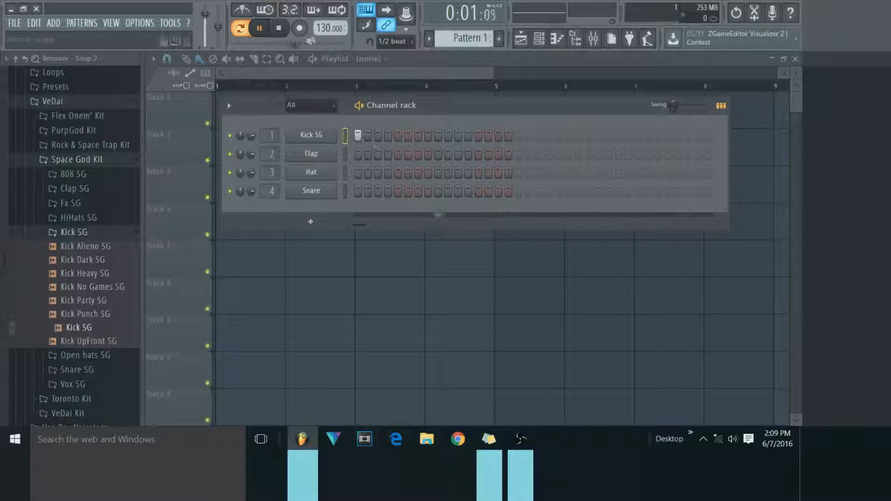
pyautogui.click(279, 28)
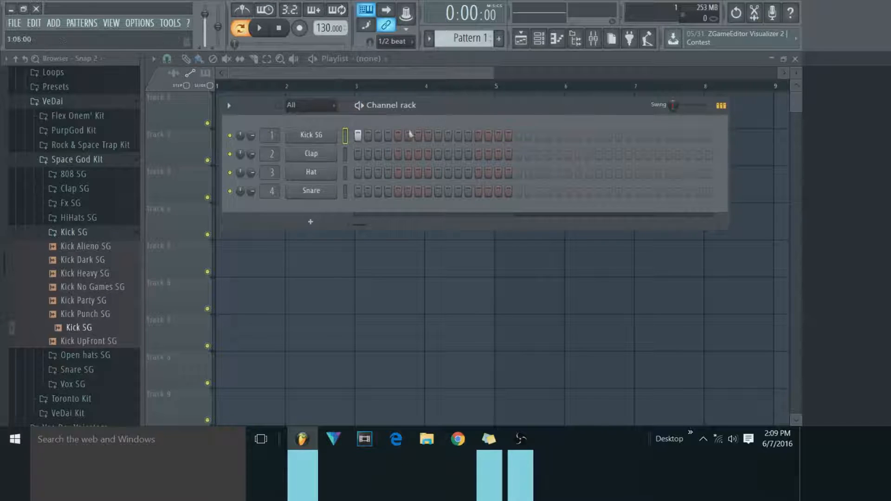
# Add an FL Keys channel and open its piano roll with an enlarged note grid.
pyautogui.click(311, 221)
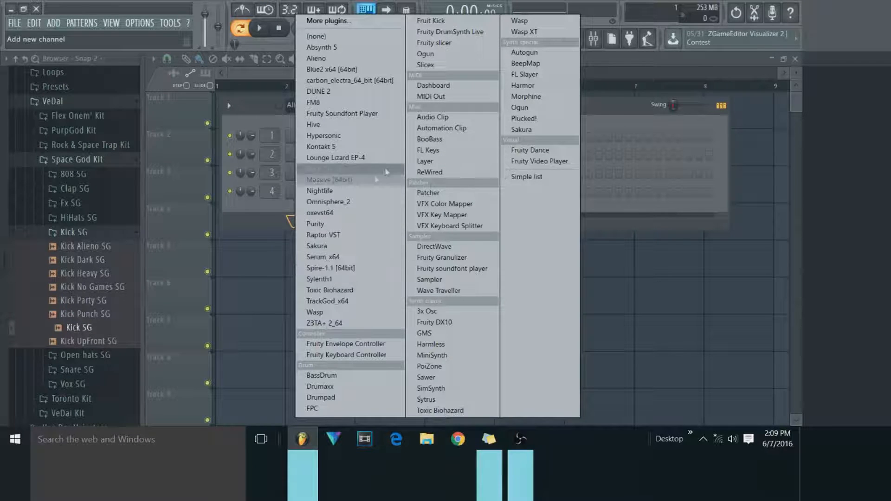
pyautogui.click(429, 150)
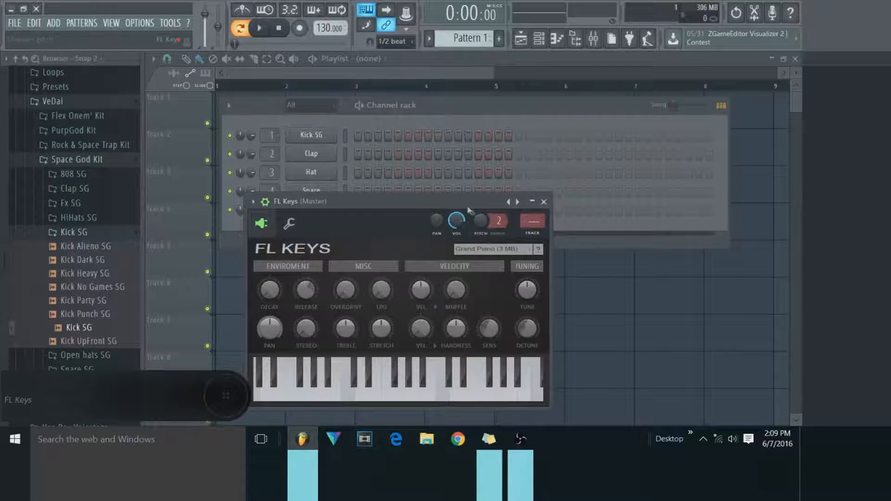
pyautogui.moveTo(405, 106); pyautogui.dragTo(410, 99)
pyautogui.rightClick(334, 202)
pyautogui.click(372, 217)
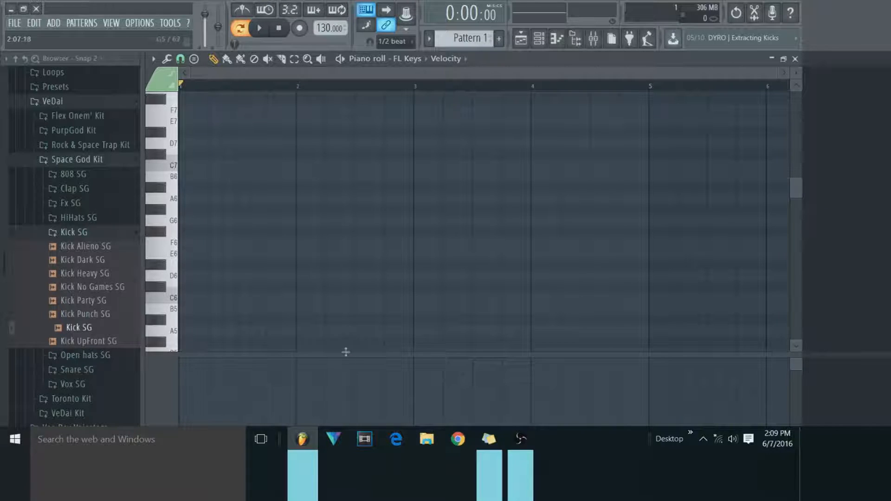
pyautogui.moveTo(344, 351); pyautogui.dragTo(346, 382)
pyautogui.moveTo(151, 214); pyautogui.dragTo(115, 220)
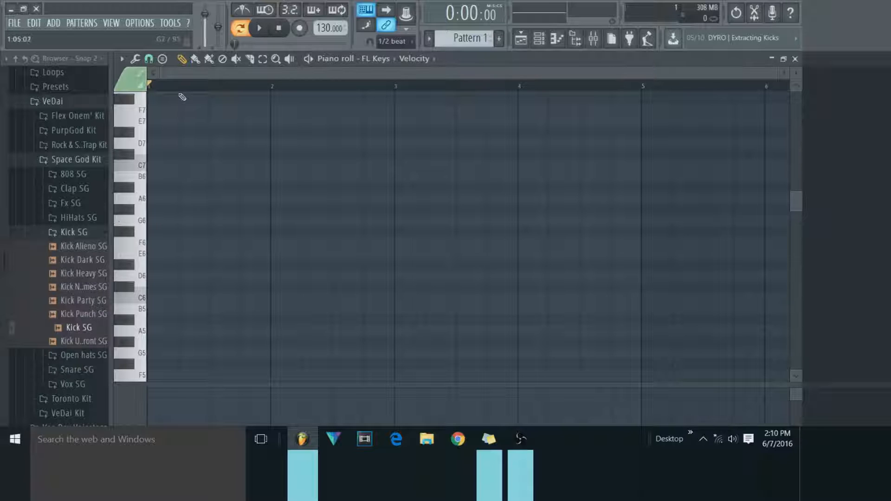
pyautogui.click(163, 60)
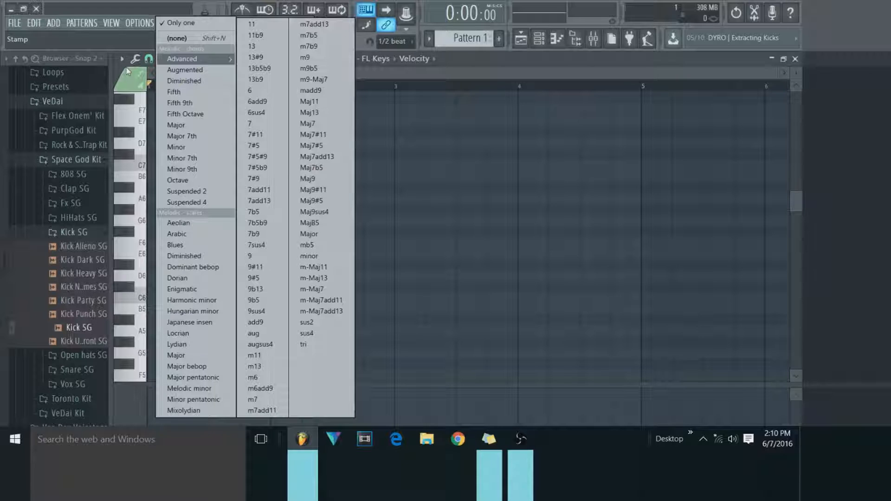
pyautogui.click(521, 164)
pyautogui.rightClick(529, 168)
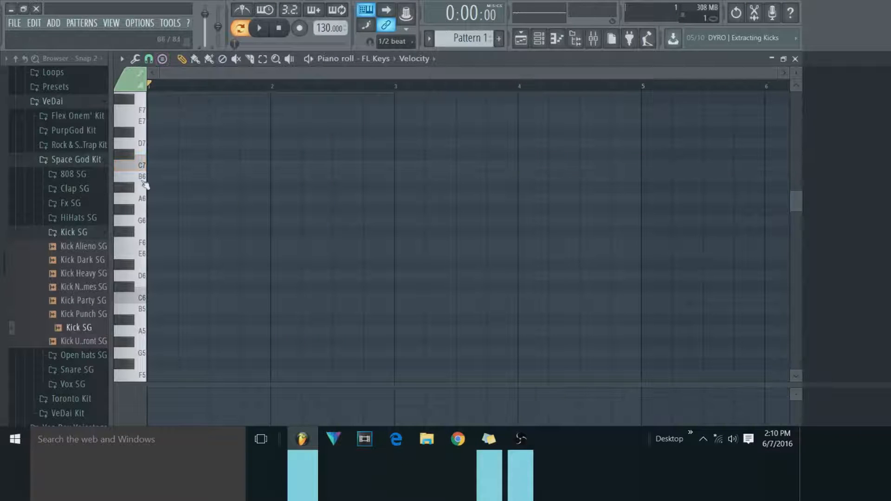
pyautogui.click(150, 178)
pyautogui.click(158, 145)
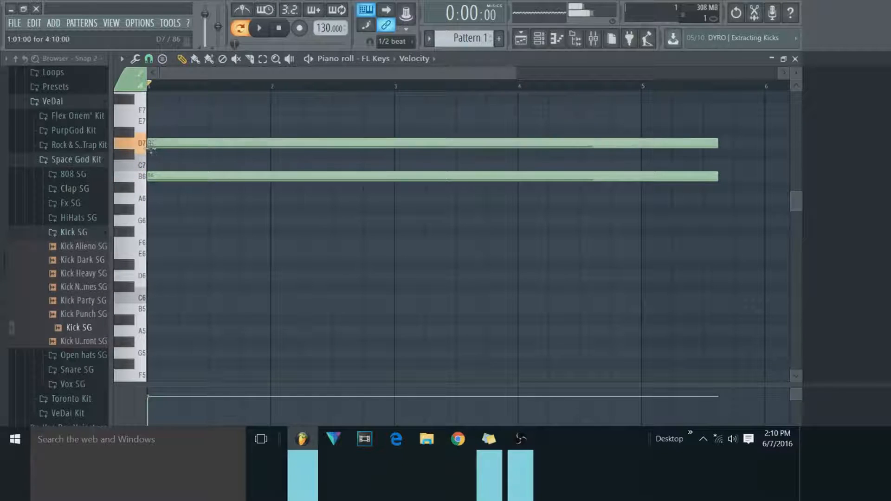
pyautogui.rightClick(170, 143)
pyautogui.rightClick(190, 176)
# Stamp a Minor 7th chord with root D#6 at the start of bar 1 in the piano roll.
pyautogui.click(162, 59)
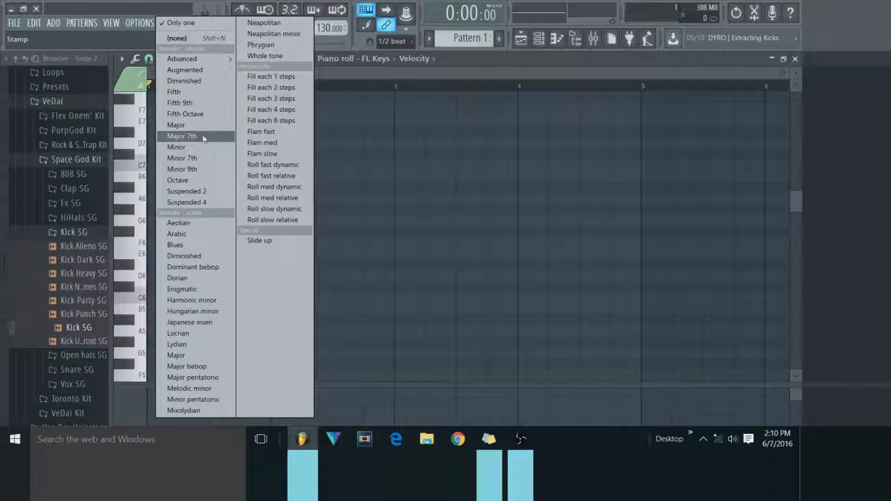
pyautogui.click(206, 158)
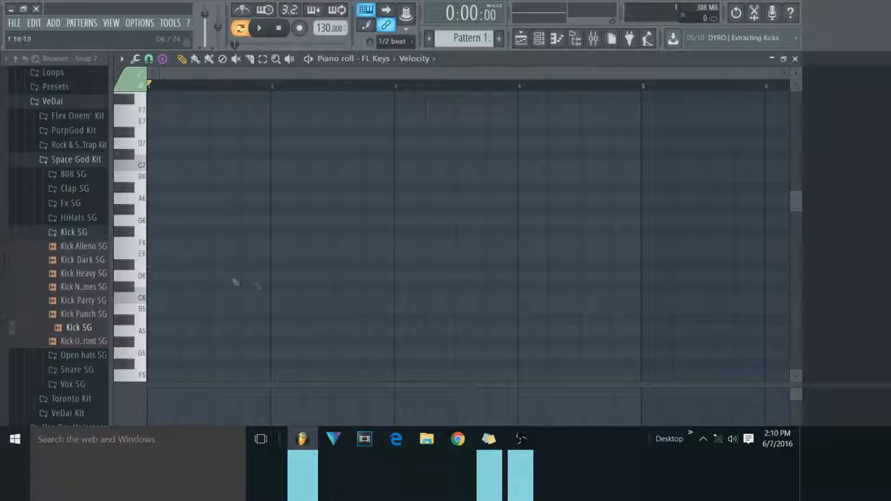
pyautogui.click(370, 266)
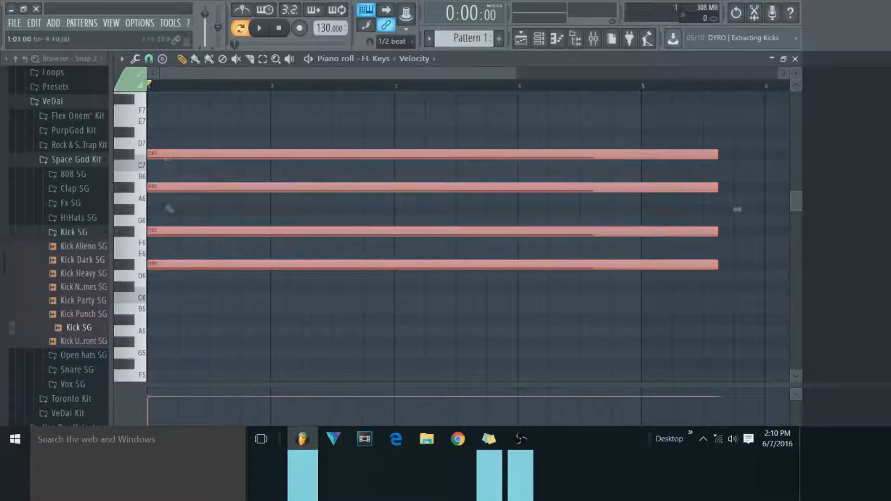
pyautogui.click(162, 59)
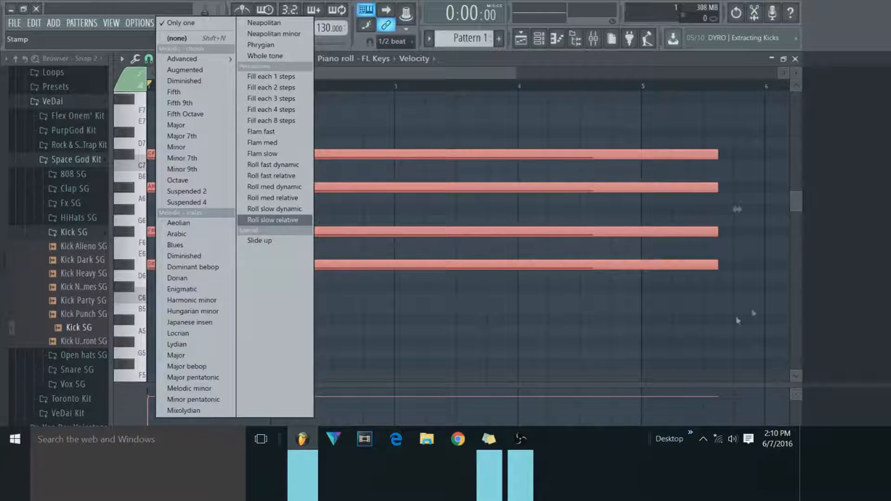
pyautogui.click(765, 309)
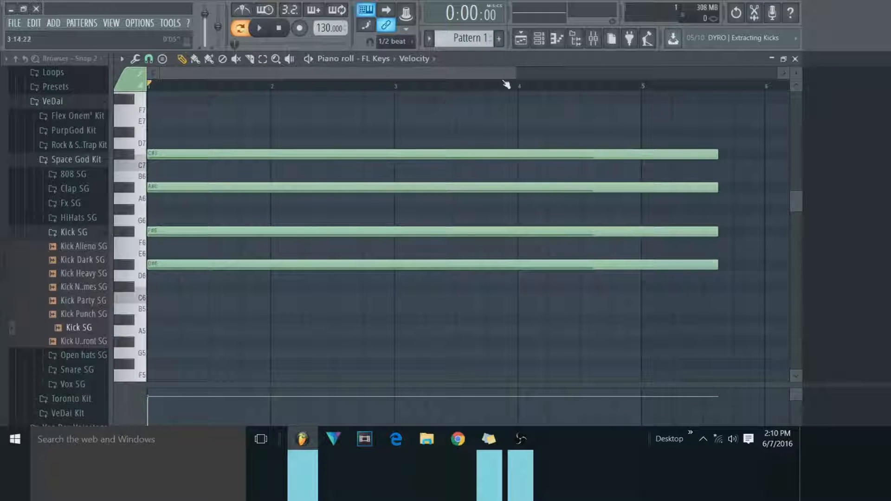
# Shorten the four stamped chord notes so they span two bars and end at bar 3.
pyautogui.scroll(-3, 517, 74)
pyautogui.scroll(3, 517, 74)
pyautogui.scroll(-2, 516, 79)
pyautogui.moveTo(504, 154); pyautogui.dragTo(302, 203)
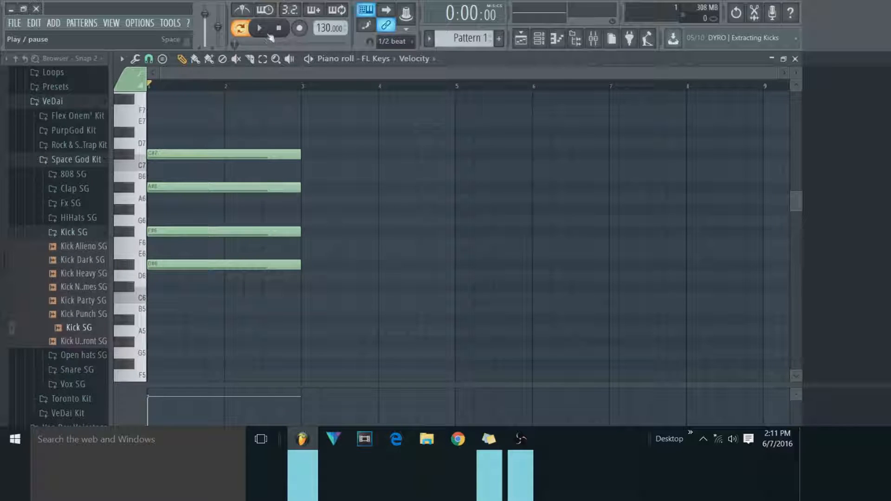
# Transpose the whole chord up two semitones so its root is F6, and briefly preview it.
pyautogui.hotkey('ctrl', 'a')
pyautogui.moveTo(164, 263); pyautogui.dragTo(139, 247)
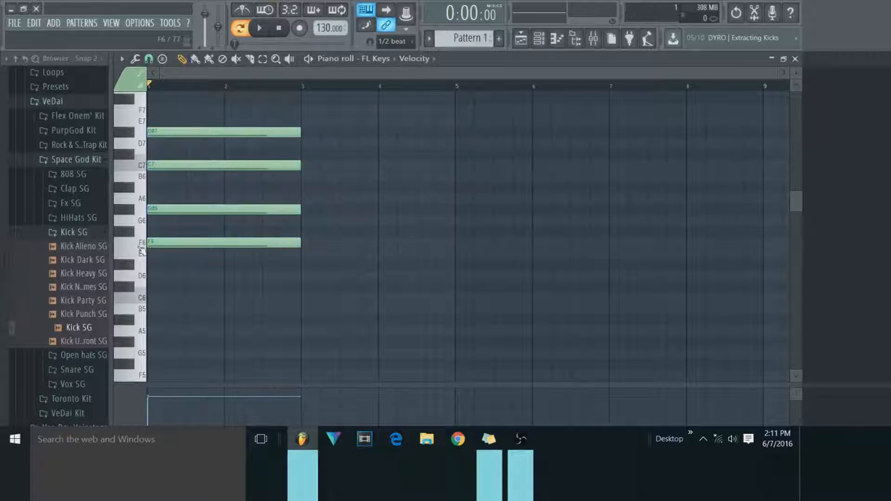
pyautogui.click(264, 31)
pyautogui.click(276, 31)
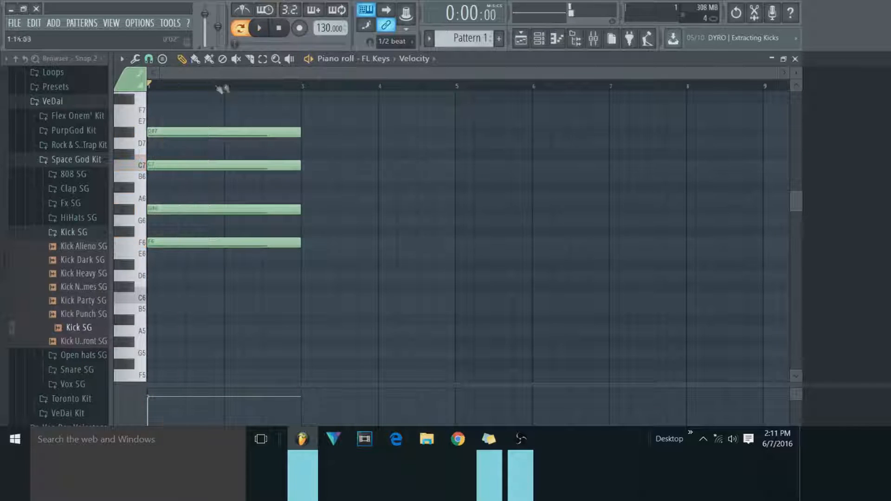
# Replace the FL Keys instrument on its channel with the DUNE 2 synthesizer.
pyautogui.click(540, 40)
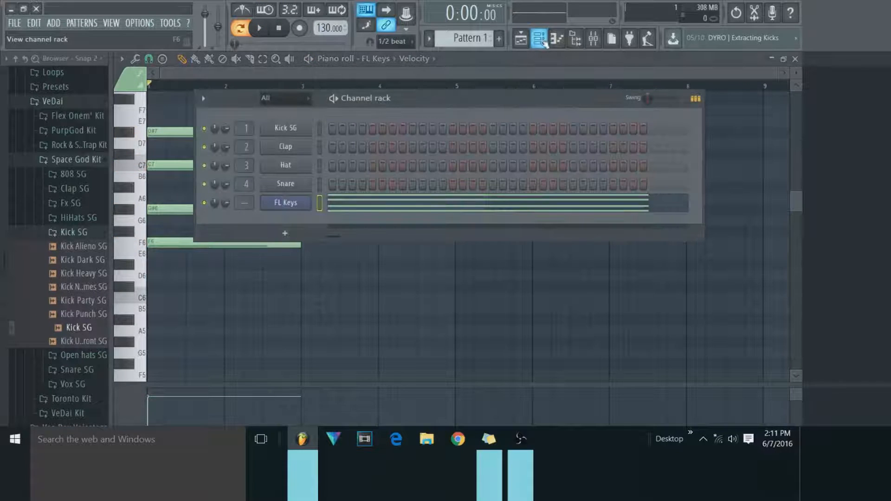
pyautogui.click(285, 203)
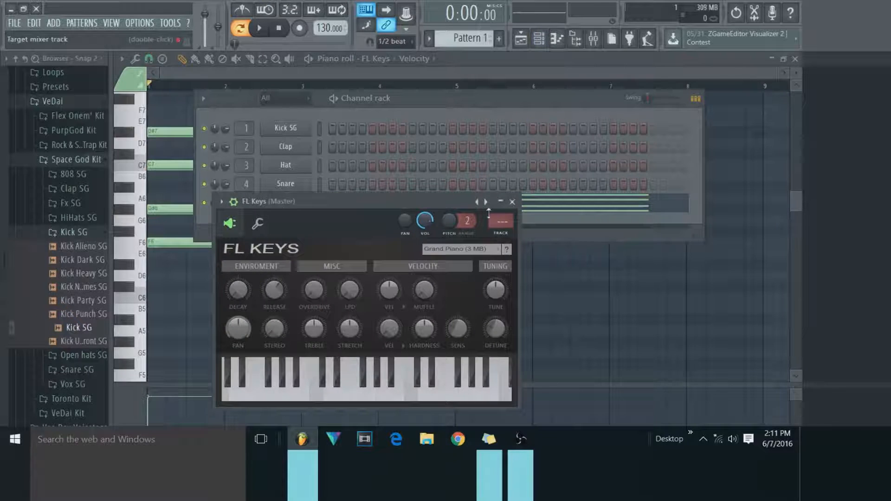
pyautogui.click(512, 201)
pyautogui.rightClick(307, 204)
pyautogui.moveTo(354, 287)
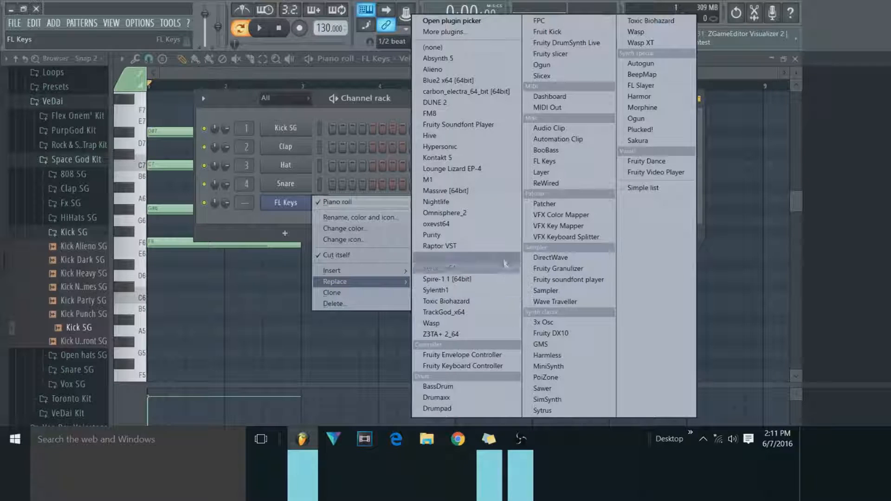
pyautogui.click(471, 104)
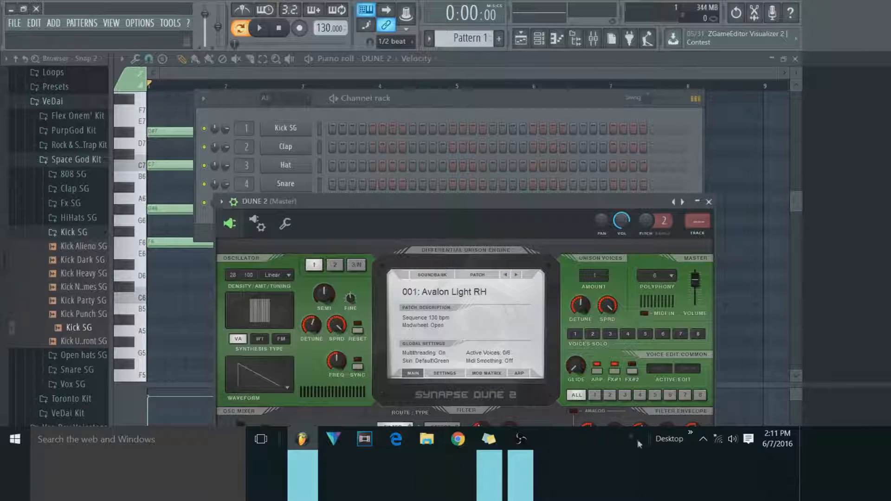
# Load patch 004: A smile for you in DUNE 2 from the XMAS Add-On soundbank.
pyautogui.click(430, 288)
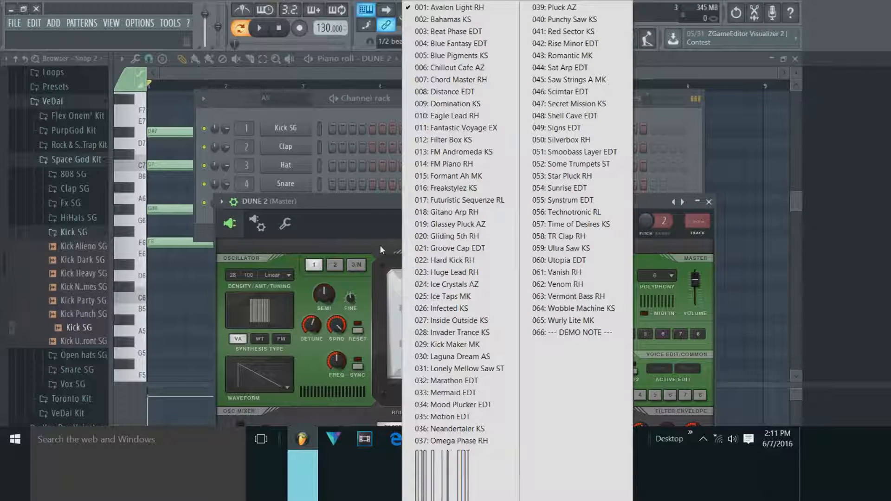
pyautogui.click(392, 227)
pyautogui.click(431, 279)
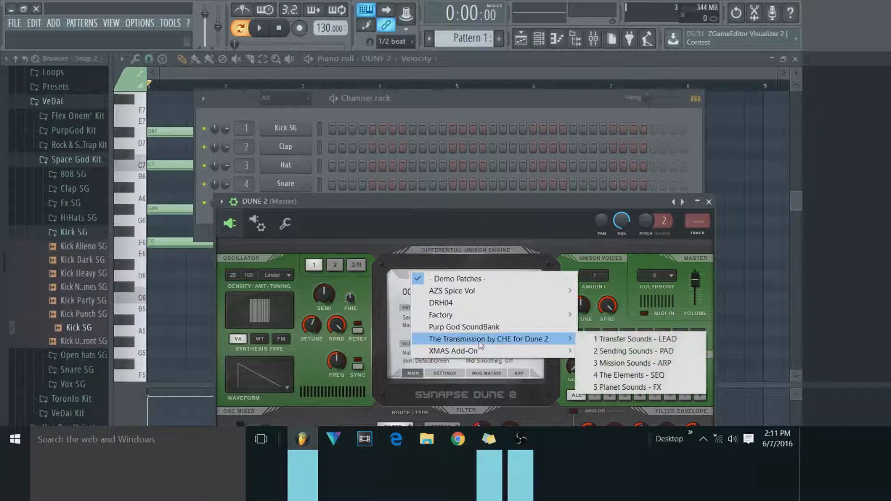
pyautogui.moveTo(485, 350)
pyautogui.click(603, 351)
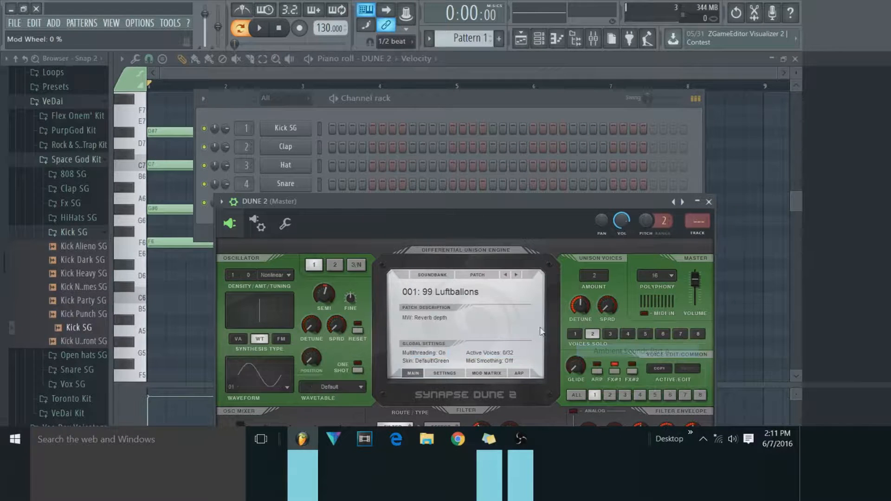
pyautogui.click(475, 293)
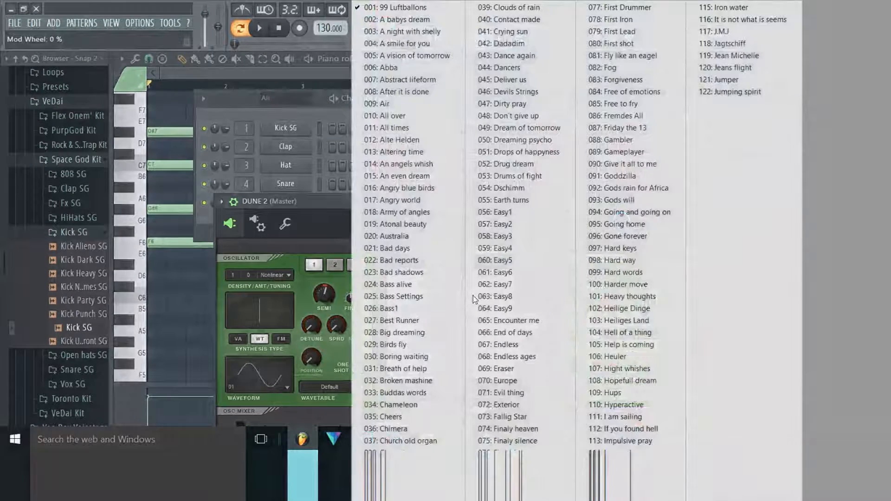
pyautogui.click(398, 45)
# Play the chord through the DUNE 2 patch, stop it and return to the piano roll.
pyautogui.press('space')
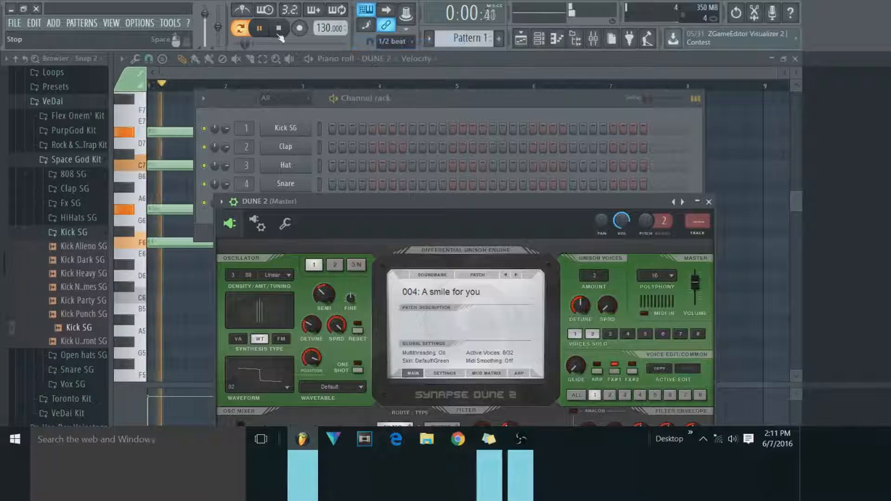
pyautogui.click(279, 34)
pyautogui.click(280, 75)
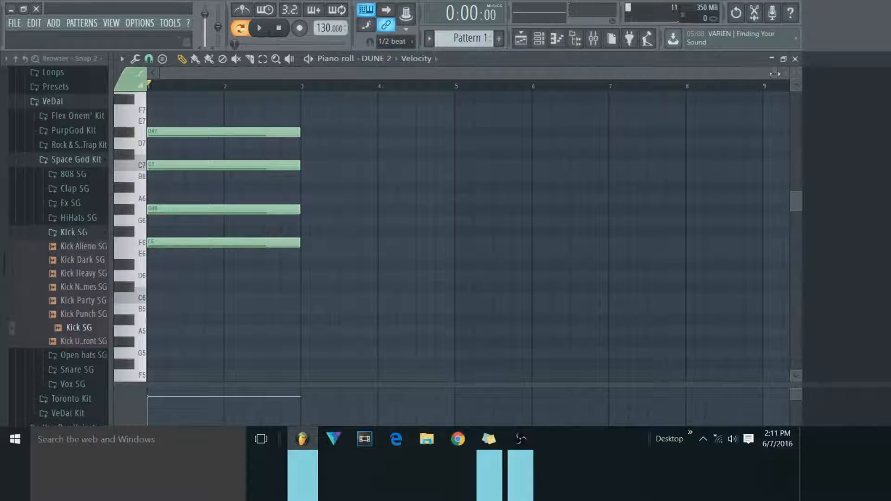
# Stamp a two-bar Major 7th chord with root G#6 at bar 3, directly after the first chord.
pyautogui.scroll(3, 371, 208)
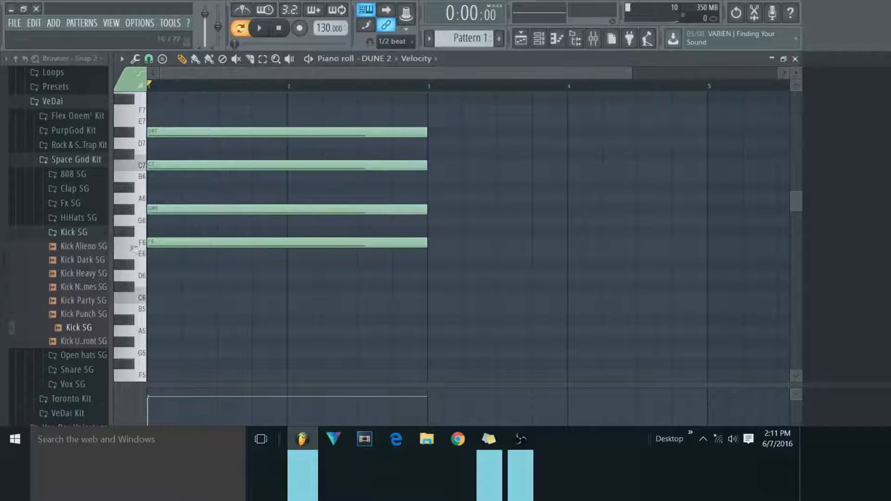
pyautogui.click(163, 59)
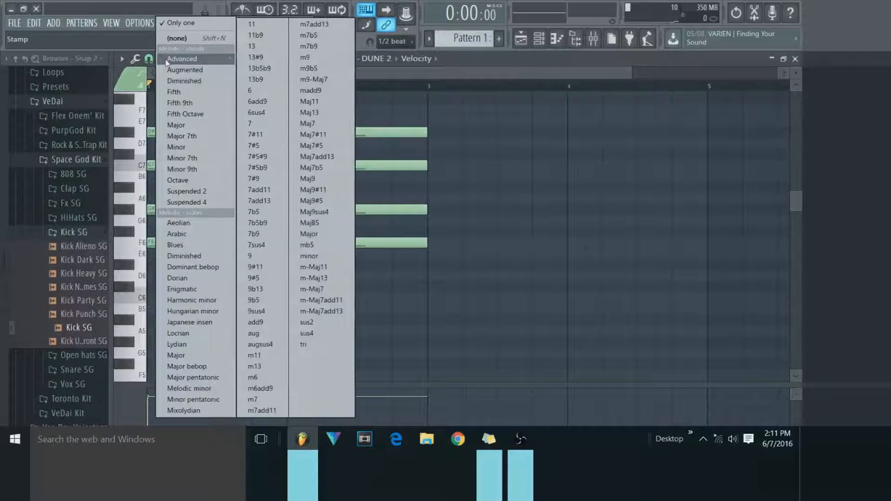
pyautogui.click(165, 59)
pyautogui.click(165, 59)
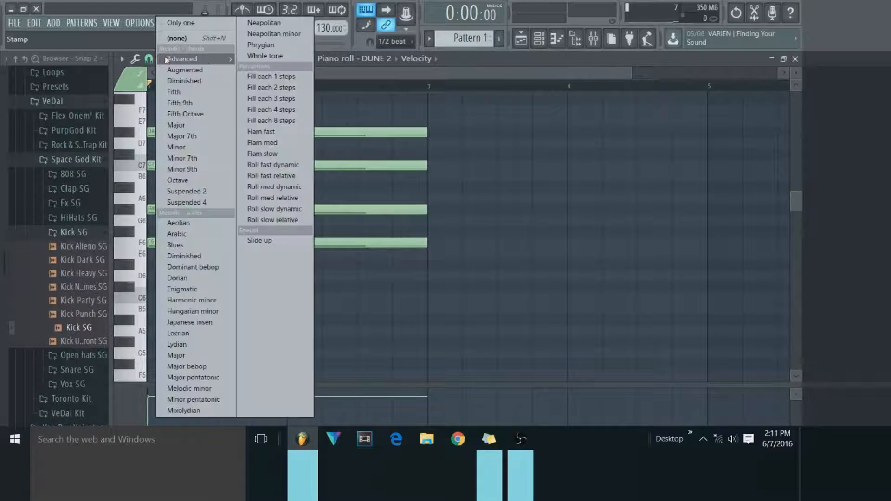
pyautogui.click(209, 140)
pyautogui.moveTo(427, 204); pyautogui.dragTo(426, 213)
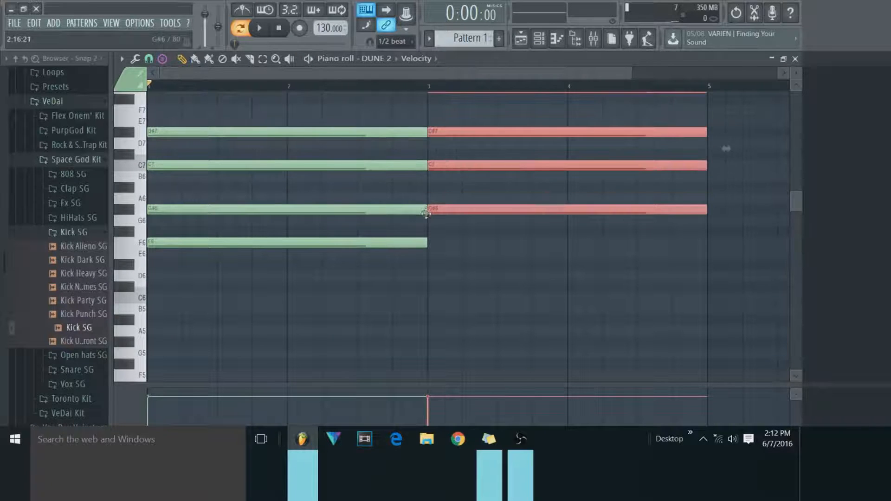
pyautogui.scroll(3, 513, 88)
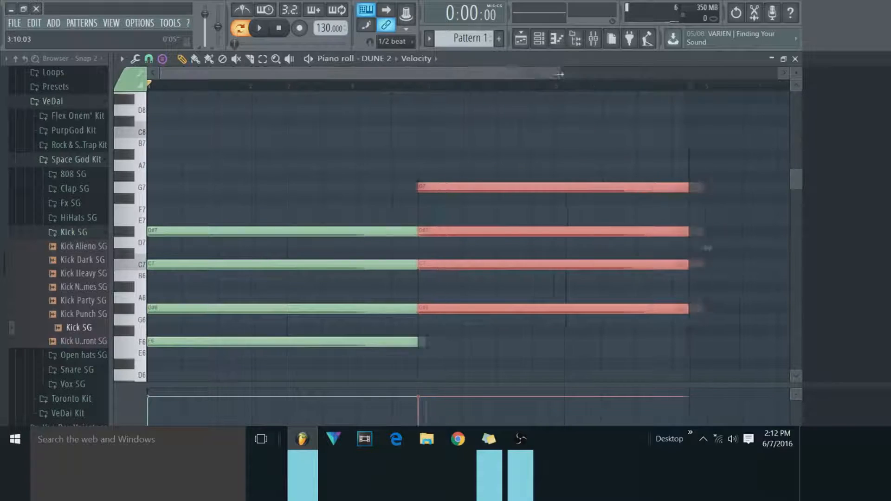
pyautogui.moveTo(516, 75); pyautogui.dragTo(687, 74)
# Shorten the first chord to one bar and move the second chord to start at bar 2, previewing the result.
pyautogui.click(330, 232)
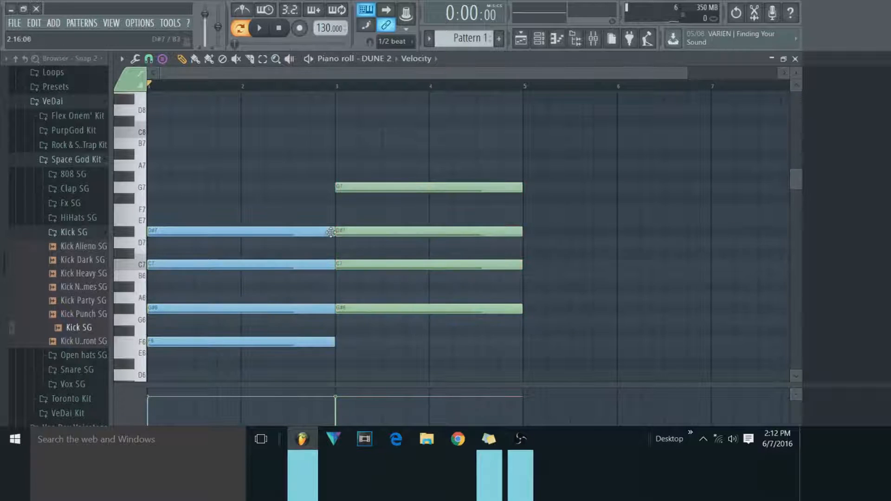
pyautogui.moveTo(332, 232); pyautogui.dragTo(241, 242)
pyautogui.moveTo(387, 229); pyautogui.dragTo(293, 231)
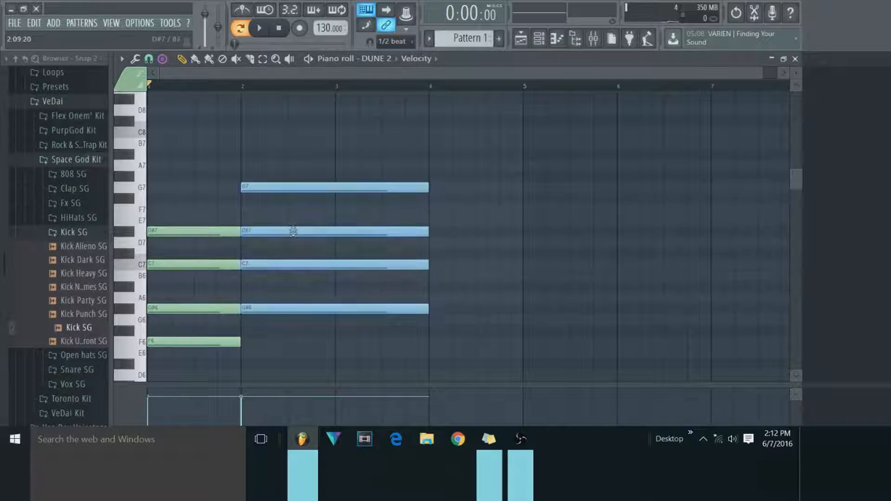
pyautogui.click(262, 28)
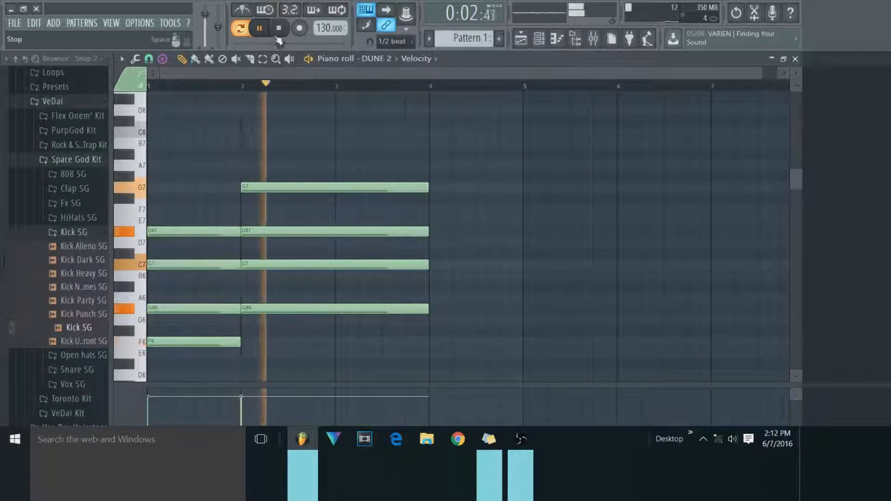
pyautogui.press('space')
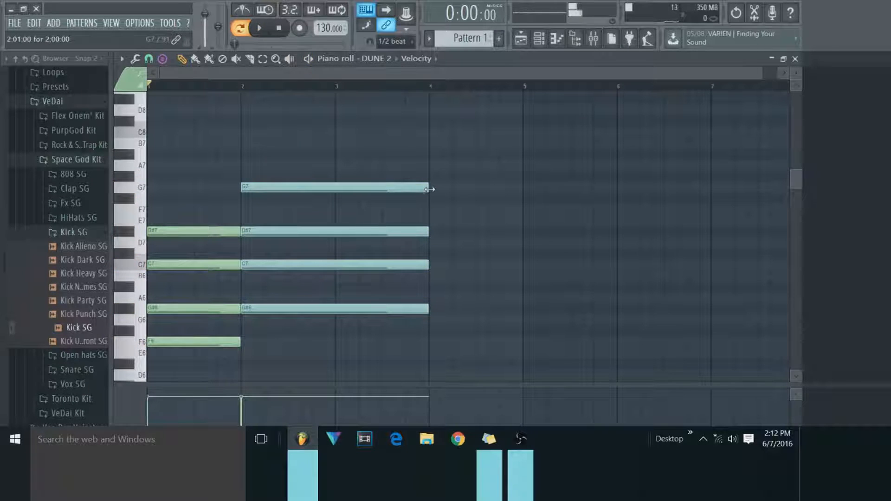
# Stamp a Minor 7th chord with root C7 at bar 4 and make it one bar long.
pyautogui.click(163, 58)
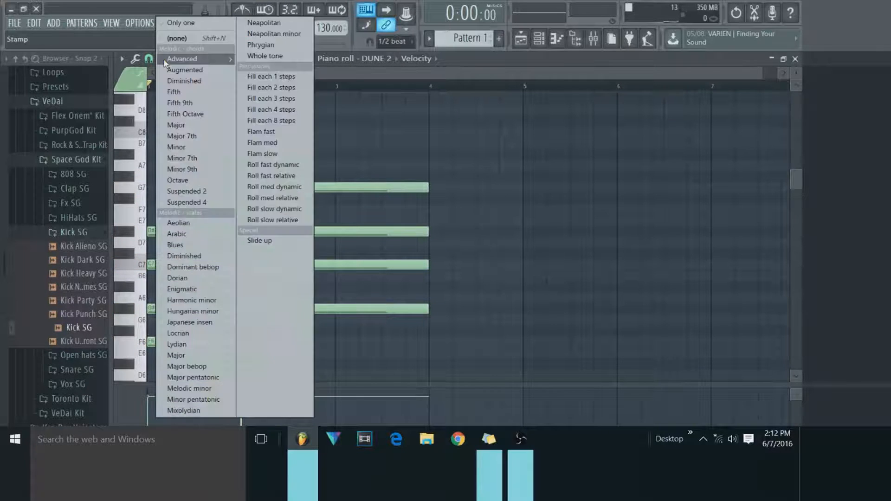
pyautogui.click(207, 158)
pyautogui.moveTo(444, 265); pyautogui.dragTo(432, 266)
pyautogui.click(620, 268)
pyautogui.rightClick(621, 268)
pyautogui.moveTo(615, 268); pyautogui.dragTo(524, 277)
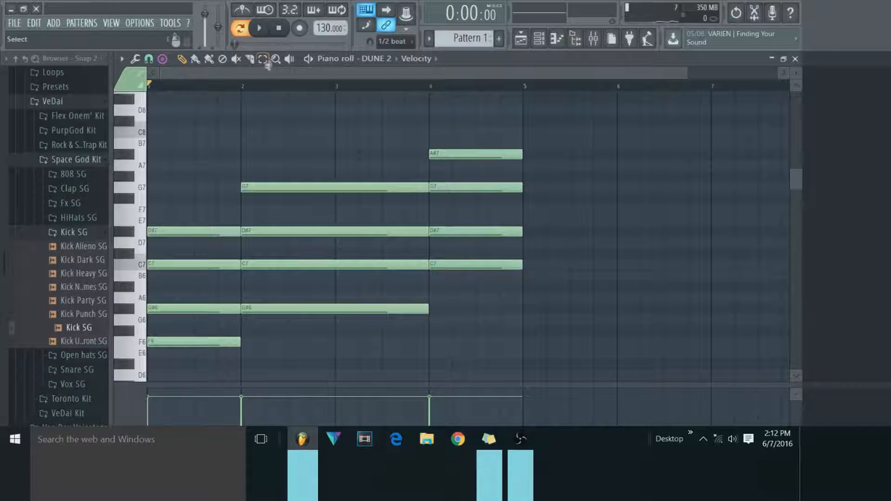
# Lower the whole chord at bar 4 by one octave and preview the progression at 133 BPM.
pyautogui.moveTo(444, 141); pyautogui.dragTo(512, 329)
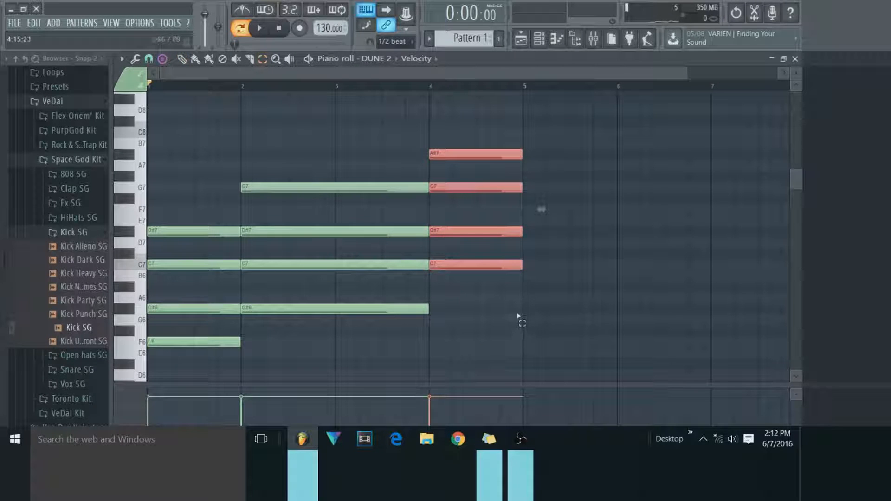
pyautogui.hotkey('ctrl', 'Down')
pyautogui.scroll(-2, 488, 205)
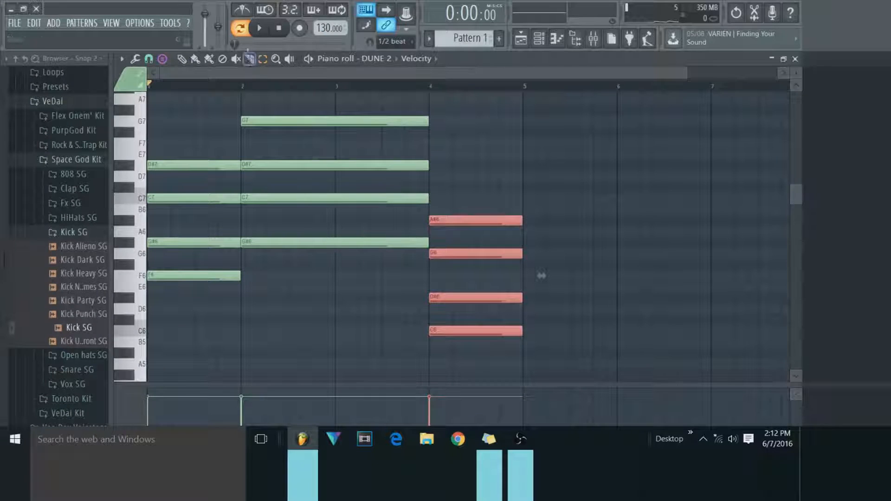
pyautogui.press('space')
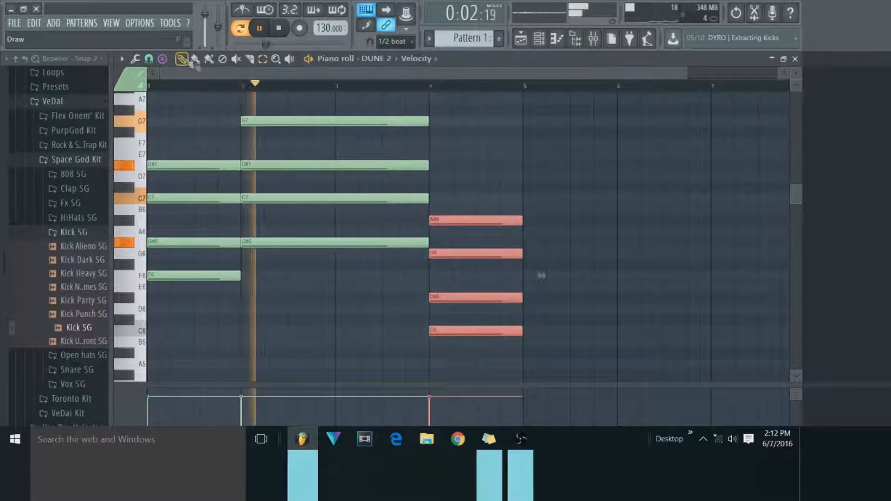
pyautogui.click(288, 31)
# Resize the second chord to one bar, and place the third chord at bar 3 with a length of two bars.
pyautogui.moveTo(427, 167); pyautogui.dragTo(322, 167)
pyautogui.moveTo(443, 220); pyautogui.dragTo(349, 220)
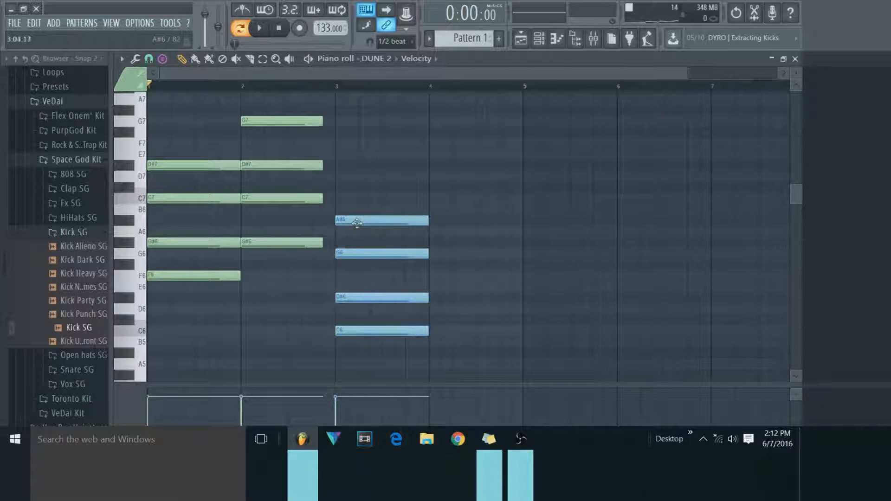
pyautogui.moveTo(433, 222); pyautogui.dragTo(517, 223)
pyautogui.hotkey('ctrl', 'd')
pyautogui.click(365, 400)
pyautogui.click(515, 223)
pyautogui.hotkey('ctrl', 'z')
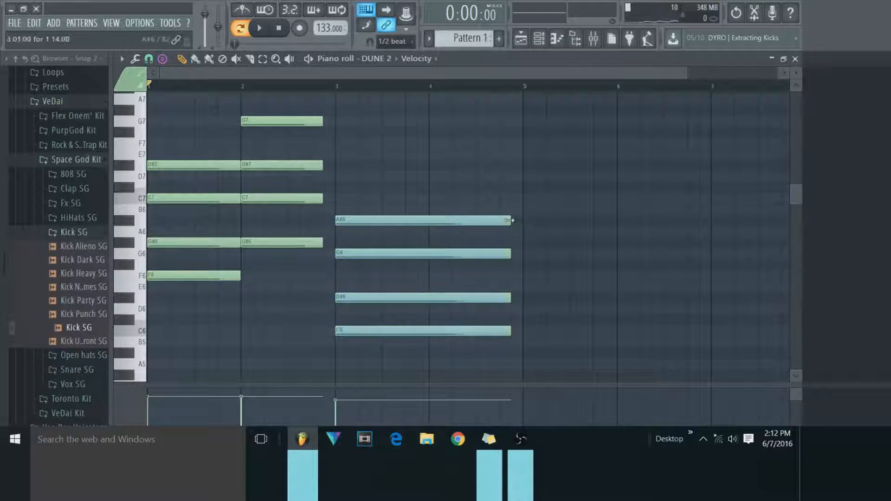
pyautogui.moveTo(510, 221); pyautogui.dragTo(521, 221)
pyautogui.moveTo(321, 200); pyautogui.dragTo(328, 199)
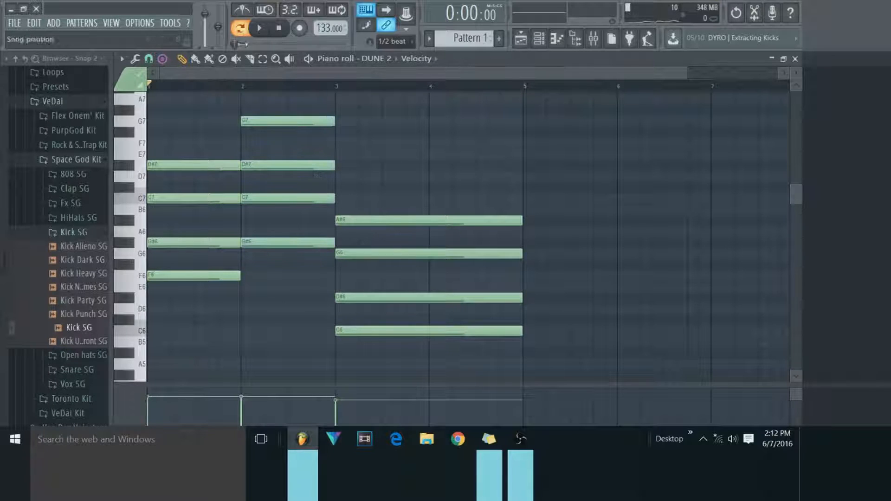
# Set the tempo to 134 BPM while playing through the three-chord progression, and stop playback.
pyautogui.press('space')
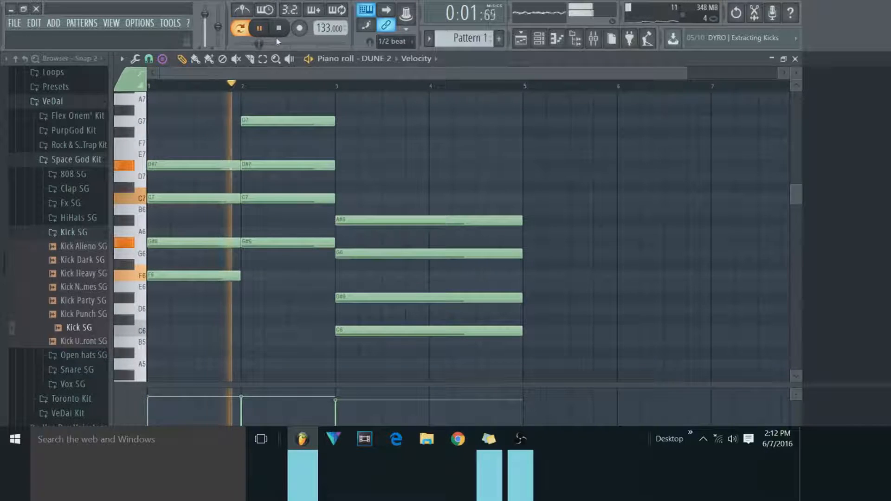
pyautogui.moveTo(329, 29); pyautogui.dragTo(329, 26)
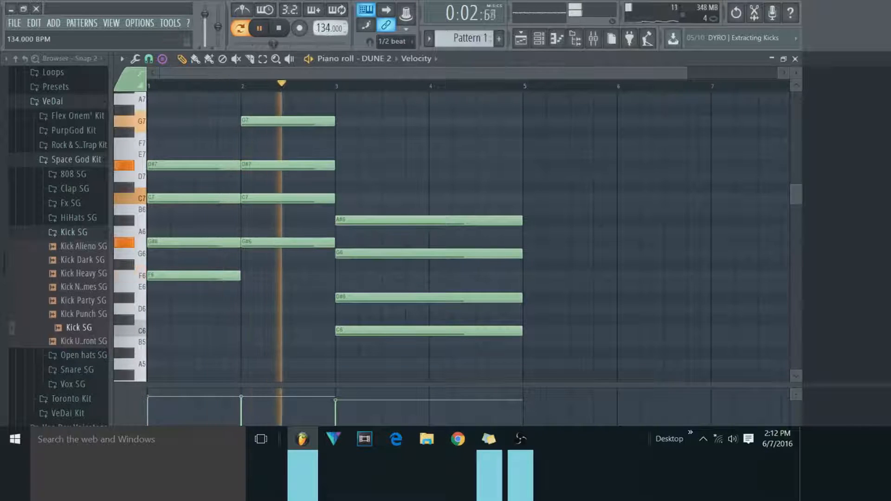
pyautogui.click(284, 30)
# Try shortening the third chord to one and a half bars and appending a copy raised two semitones to root D6, and preview it.
pyautogui.moveTo(517, 221); pyautogui.dragTo(475, 237)
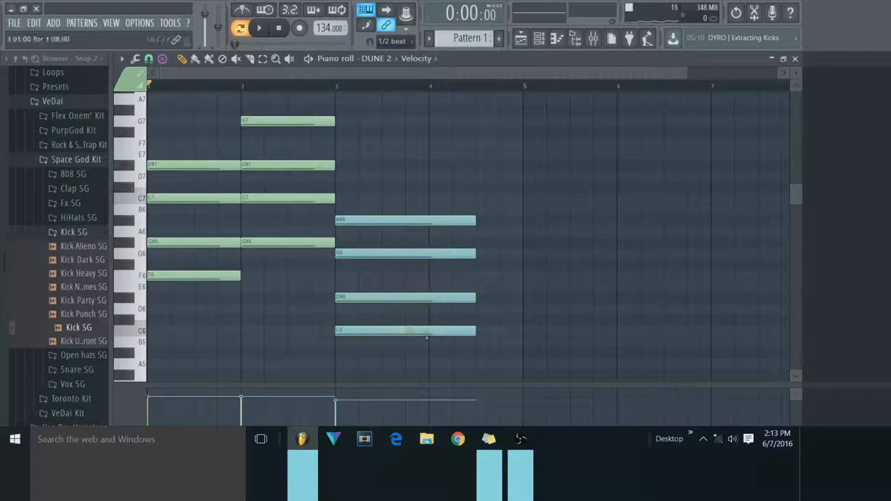
pyautogui.hotkey('ctrl', 'b')
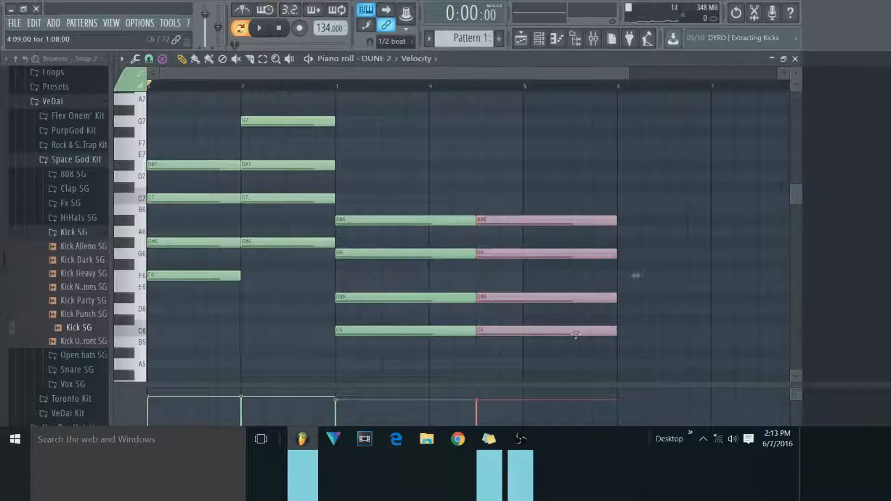
pyautogui.moveTo(574, 332); pyautogui.dragTo(575, 309)
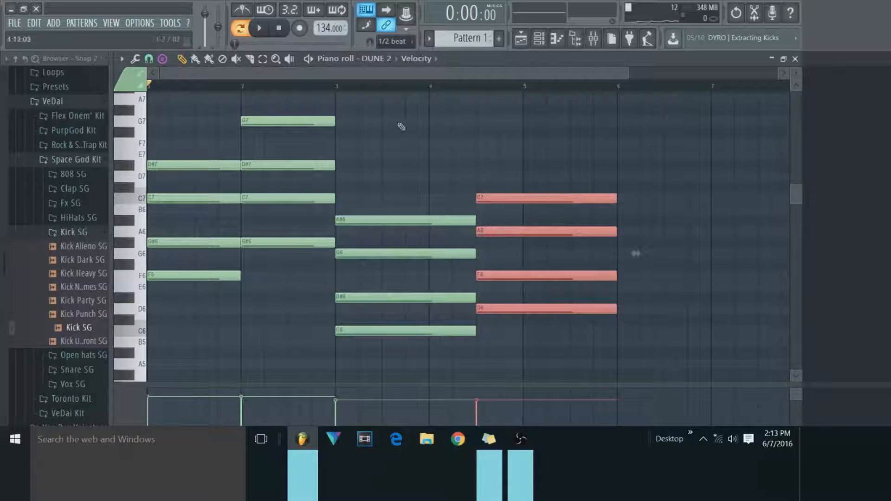
pyautogui.click(330, 87)
pyautogui.press('space')
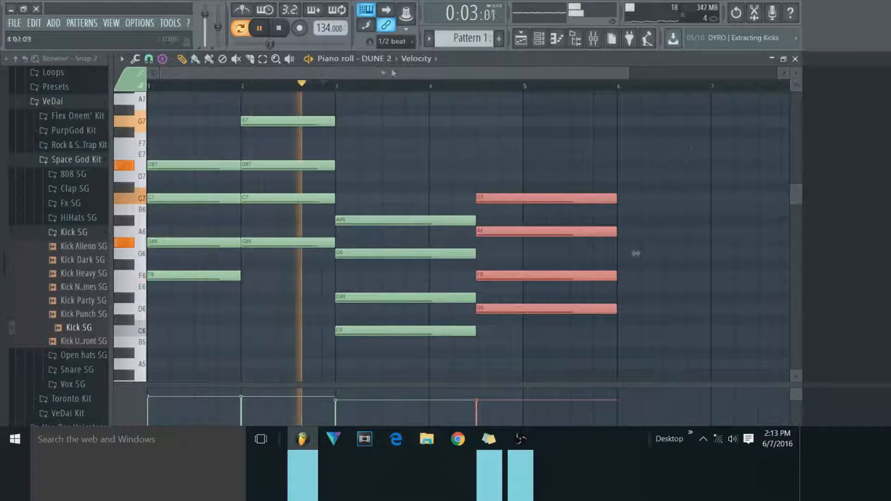
pyautogui.click(281, 30)
# Delete the raised copy and stretch the third chord back to two bars.
pyautogui.press('Delete')
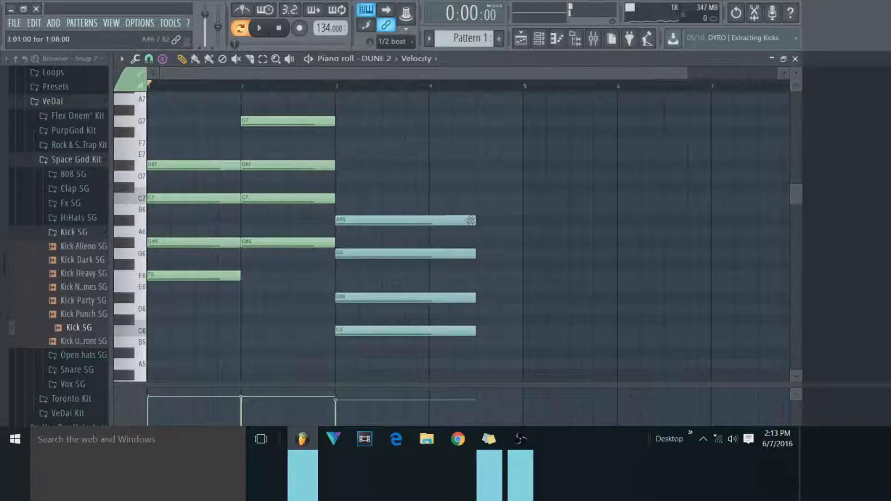
pyautogui.moveTo(472, 219); pyautogui.dragTo(516, 223)
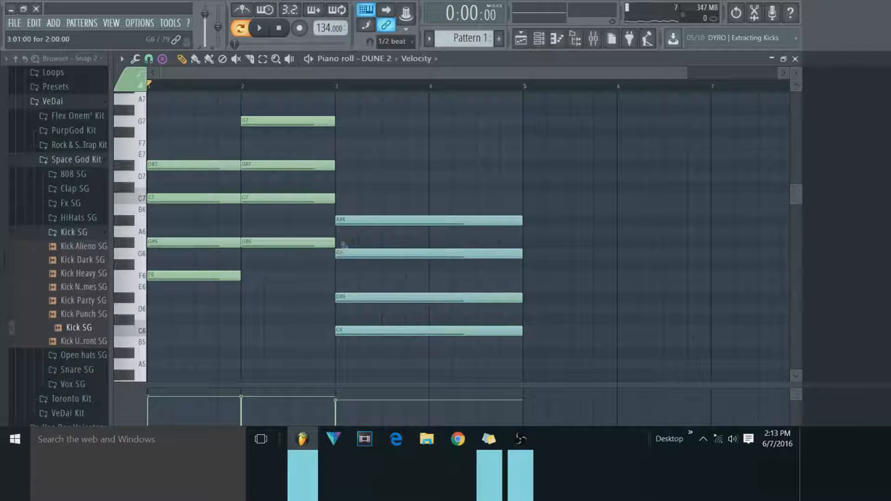
# Try a Minor 7th stamp with root C7 at bar 3, above the third chord, and remove it.
pyautogui.click(148, 59)
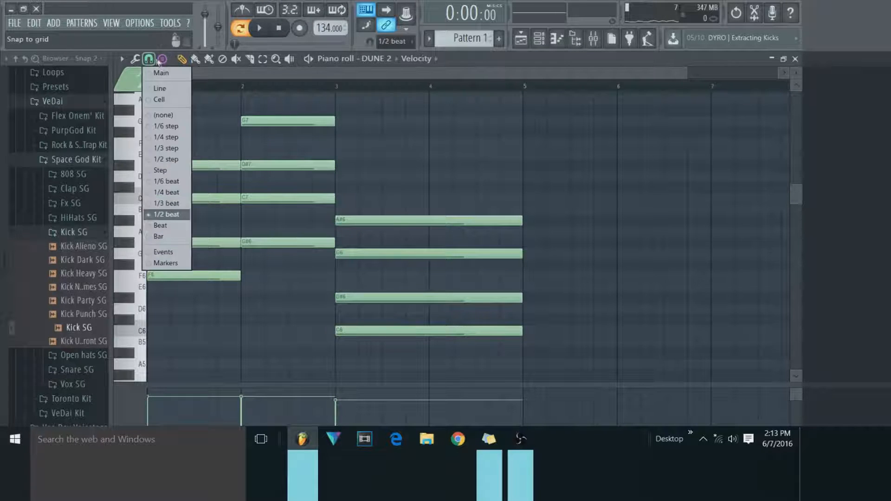
pyautogui.click(162, 58)
pyautogui.click(210, 159)
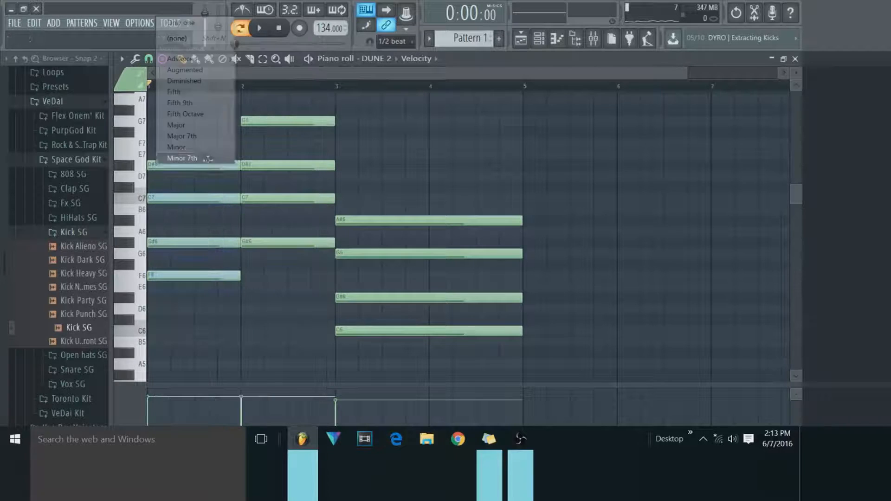
pyautogui.moveTo(395, 177); pyautogui.dragTo(336, 200)
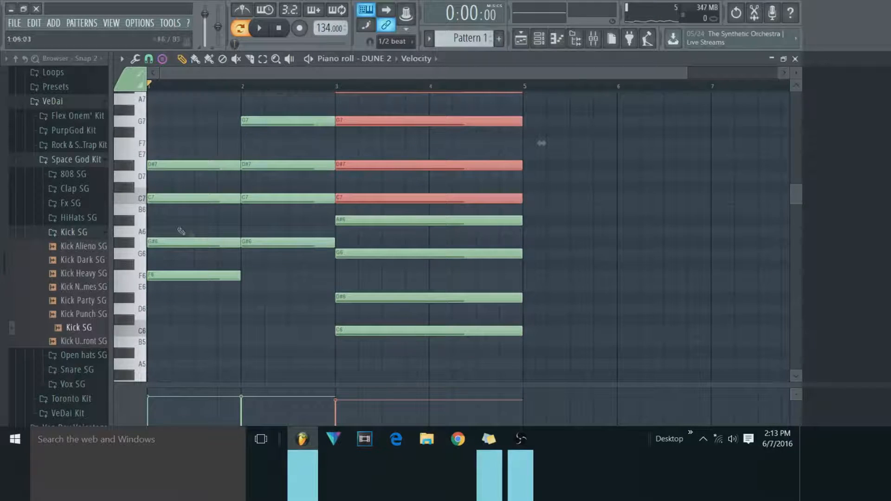
pyautogui.scroll(3, 290, 211)
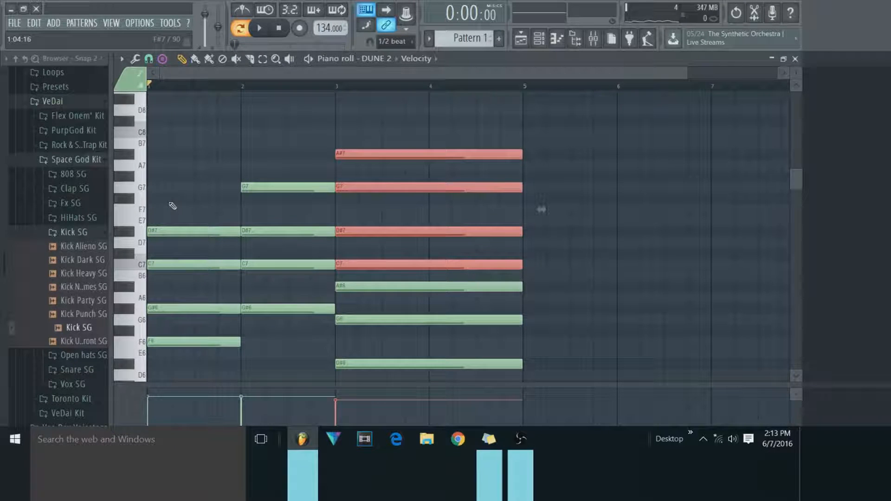
pyautogui.rightClick(398, 153)
pyautogui.scroll(-4, 410, 209)
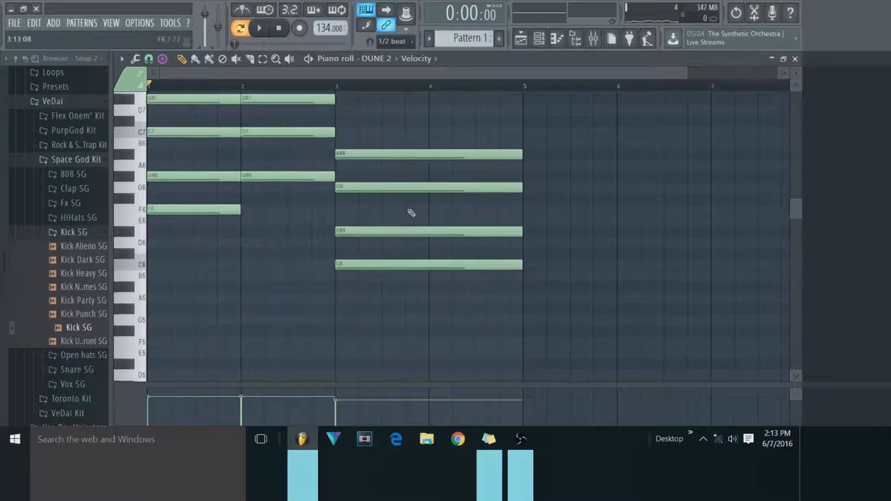
pyautogui.scroll(2, 412, 213)
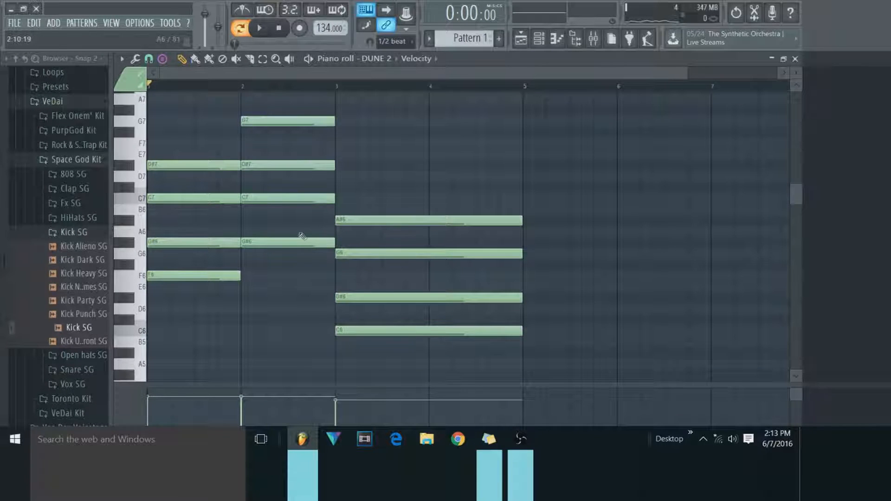
# Try stamping an Enigmatic scale with root E6 in the empty space after the third chord, and remove it.
pyautogui.click(163, 62)
pyautogui.moveTo(164, 65)
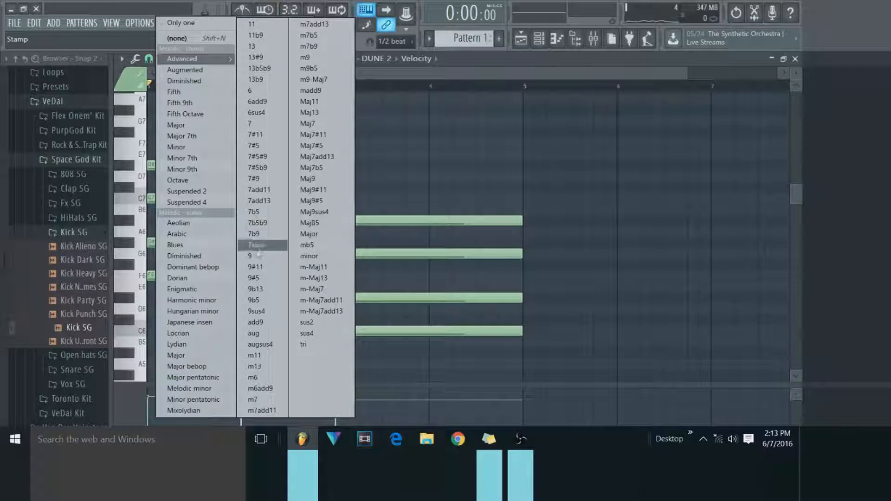
pyautogui.click(181, 289)
pyautogui.moveTo(575, 242); pyautogui.dragTo(550, 288)
pyautogui.click(162, 58)
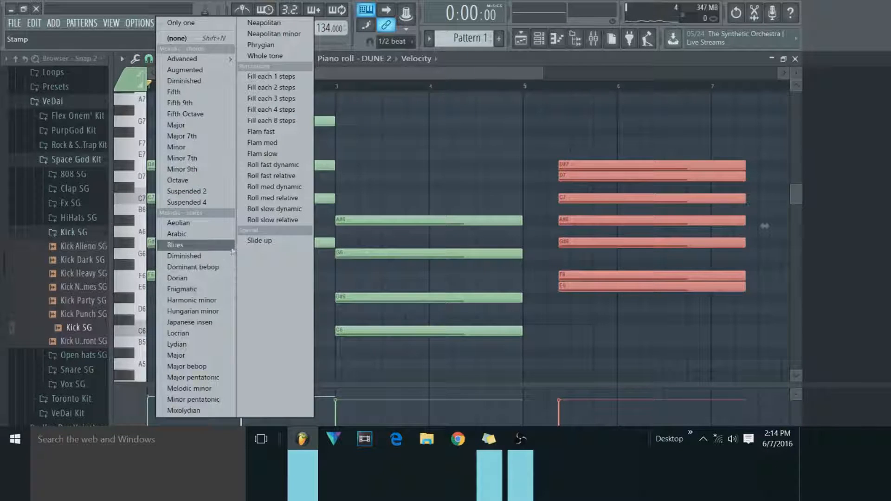
pyautogui.rightClick(603, 194)
# Stamp a dominant seventh type chord from the Advanced chords with root D#6 near the start of bar 5.
pyautogui.click(160, 59)
pyautogui.moveTo(159, 60)
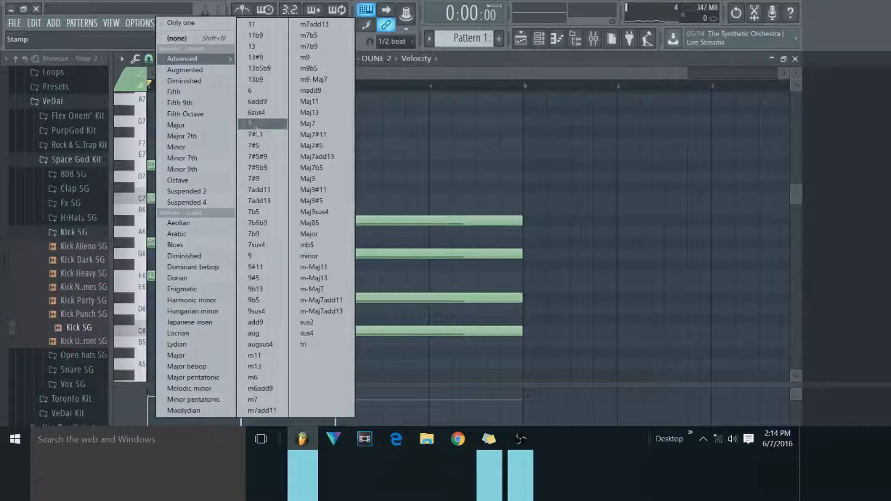
pyautogui.click(259, 135)
pyautogui.moveTo(576, 220); pyautogui.dragTo(541, 298)
pyautogui.scroll(3, 603, 369)
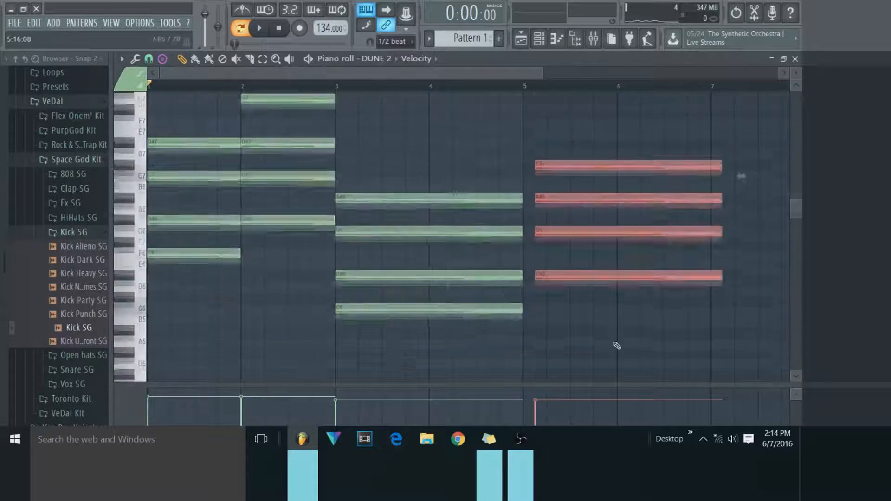
# Delete the selected four-note chord near the start of bar 5.
pyautogui.press('Delete')
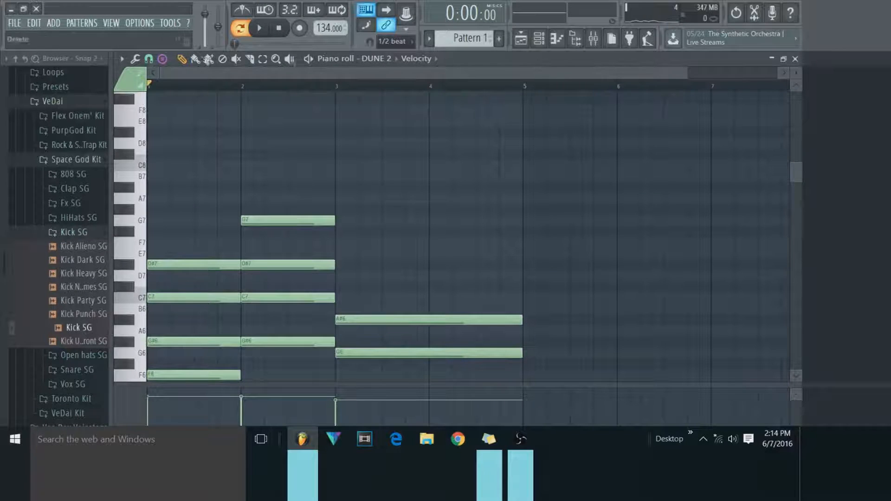
pyautogui.click(162, 59)
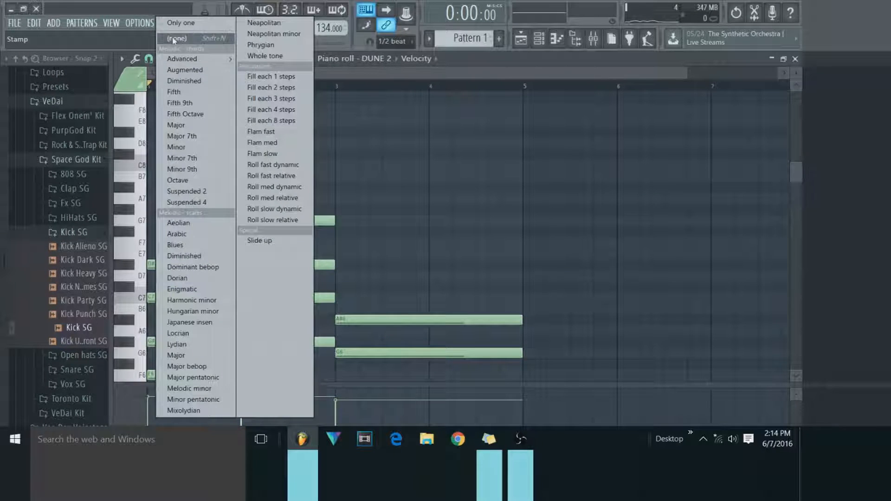
pyautogui.click(385, 95)
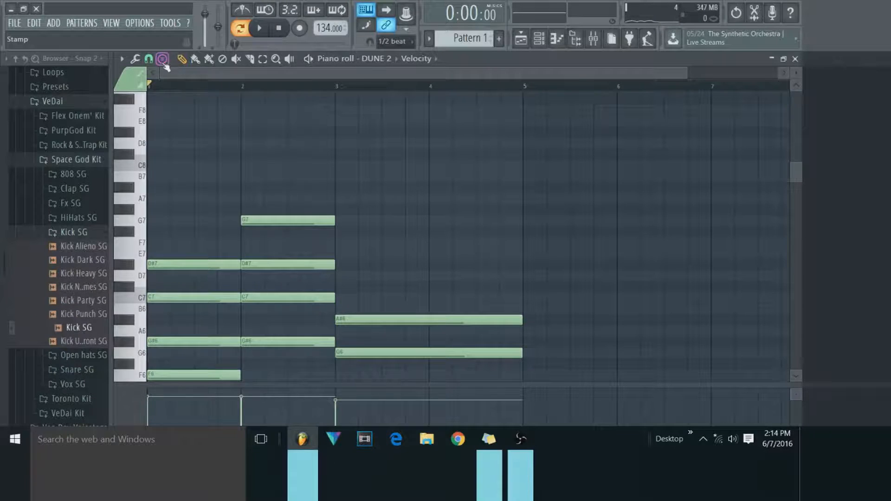
pyautogui.click(164, 63)
pyautogui.click(135, 58)
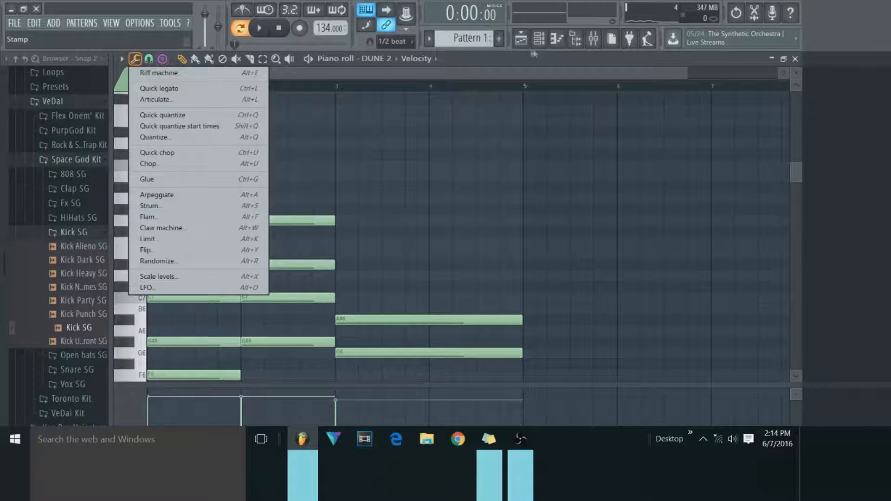
pyautogui.click(330, 34)
# Bring up the channel rack and play the DUNE 2 chord progression through, stopping playback at the end.
pyautogui.click(543, 41)
pyautogui.click(543, 41)
pyautogui.press('space')
pyautogui.click(557, 41)
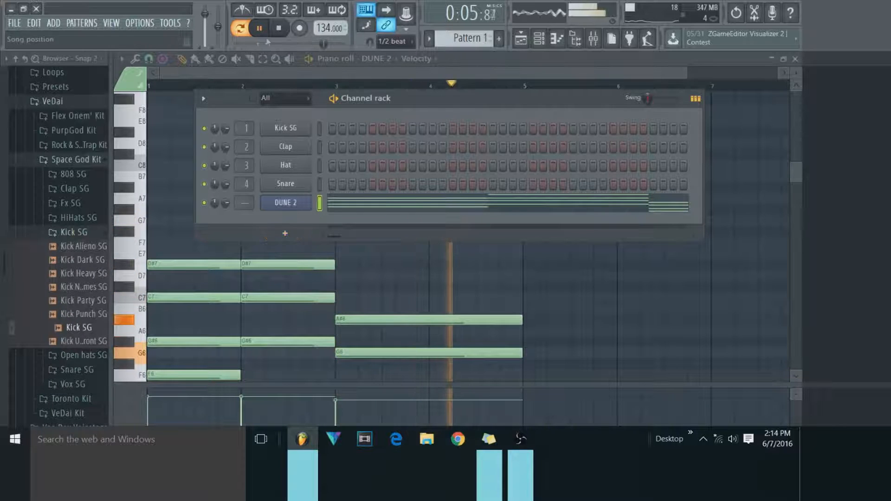
pyautogui.click(280, 31)
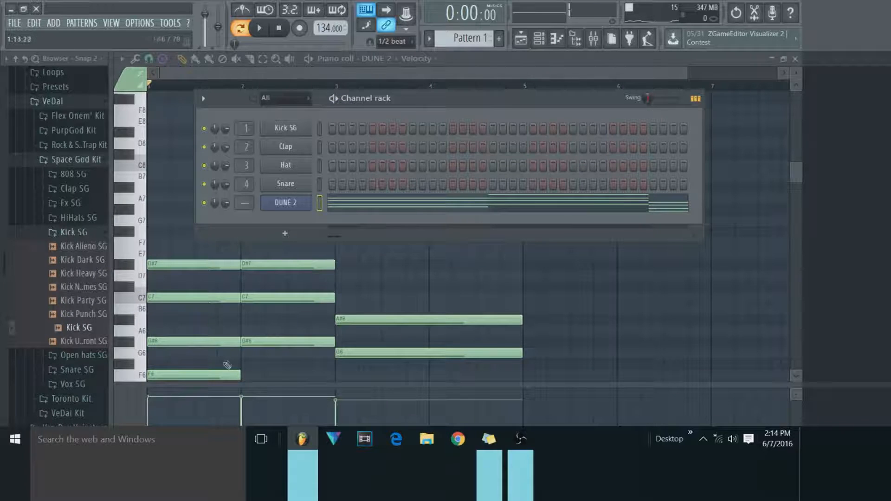
pyautogui.scroll(-3, 374, 258)
pyautogui.scroll(2, 362, 357)
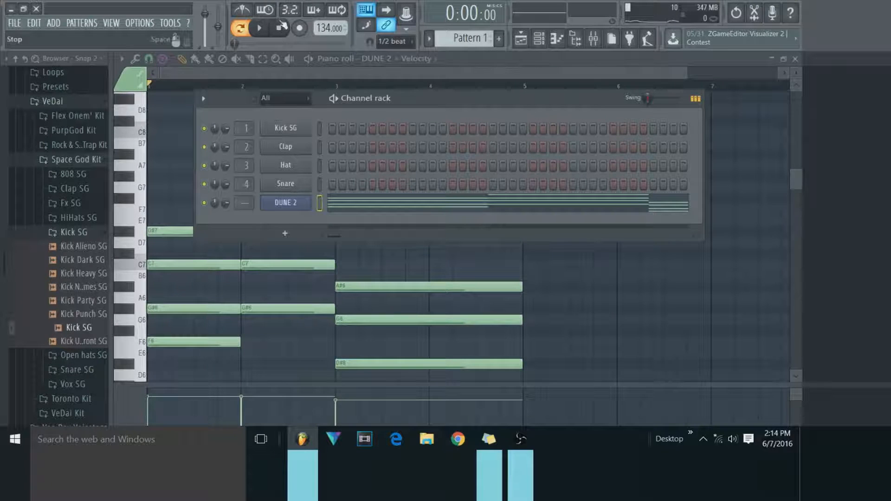
# Add a Kontakt 5 channel, load The Giant.nki from The Giant library into it, and close the plugin window.
pyautogui.click(285, 233)
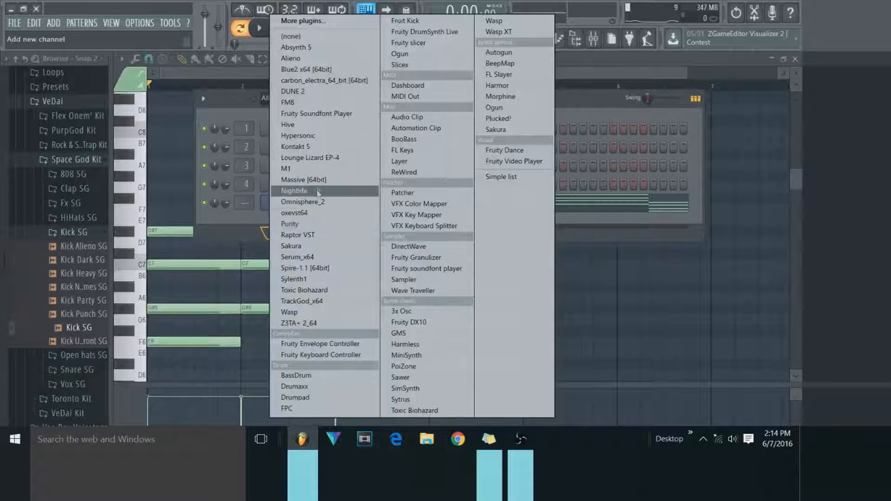
pyautogui.click(327, 147)
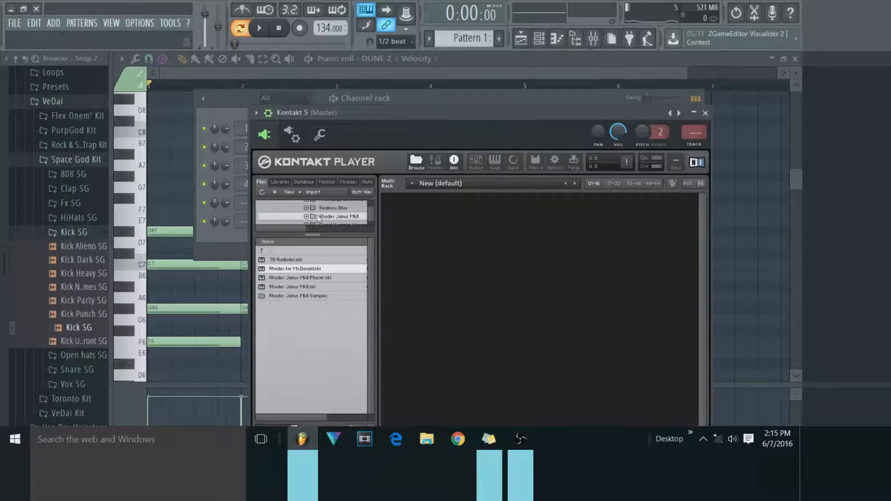
pyautogui.click(280, 182)
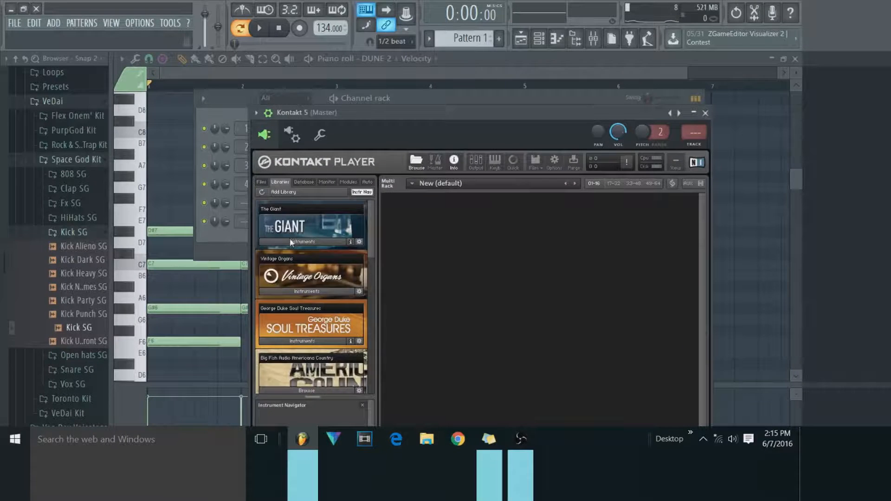
pyautogui.moveTo(281, 263); pyautogui.dragTo(442, 259)
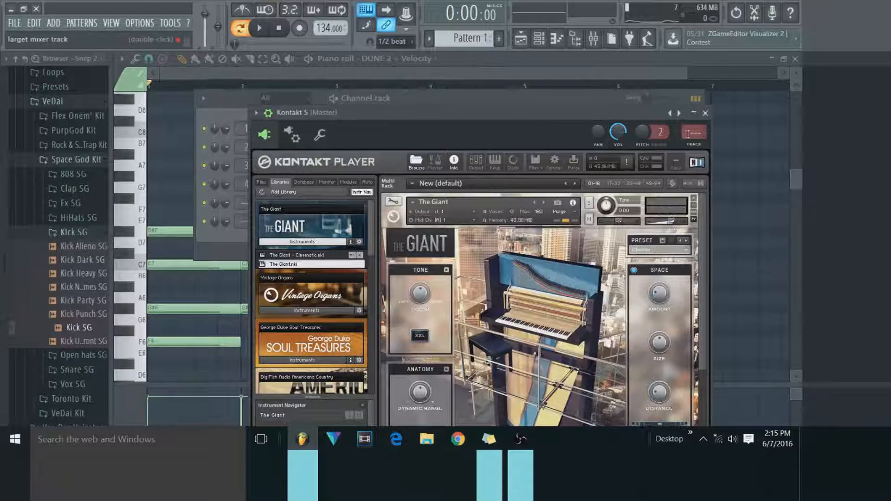
pyautogui.click(705, 113)
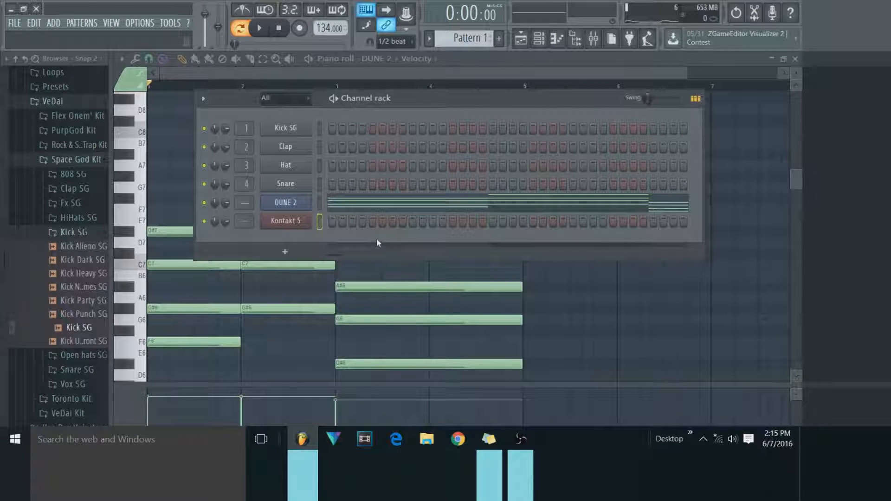
# Copy the DUNE 2 channel's chords into the Kontakt 5 channel and open the Kontakt 5 piano roll.
pyautogui.rightClick(303, 224)
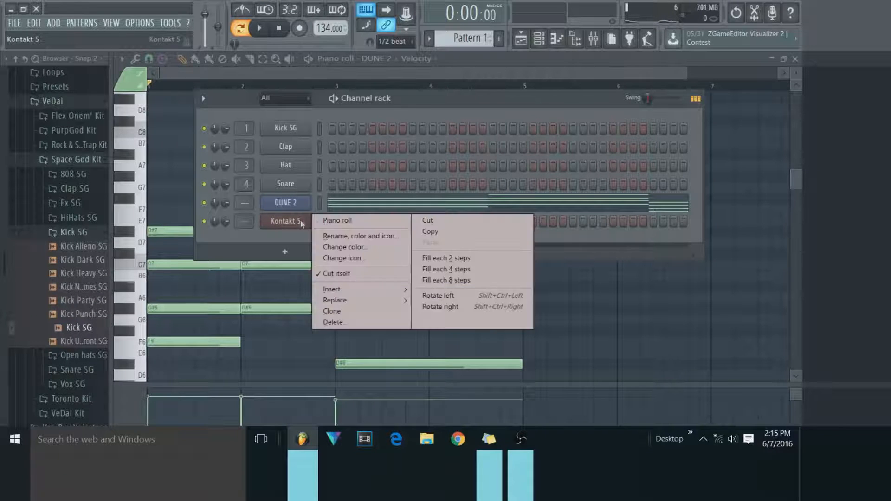
pyautogui.click(338, 220)
pyautogui.moveTo(173, 116); pyautogui.dragTo(507, 378)
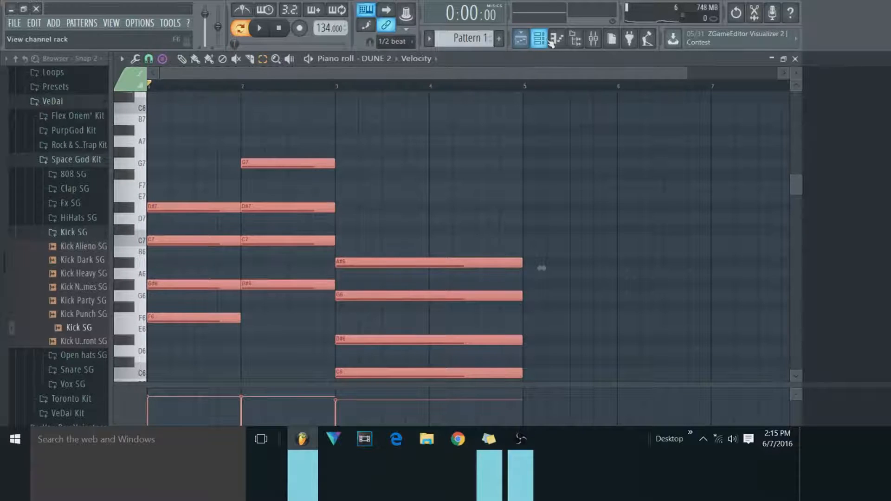
pyautogui.click(539, 38)
pyautogui.rightClick(302, 205)
pyautogui.click(429, 213)
pyautogui.rightClick(299, 221)
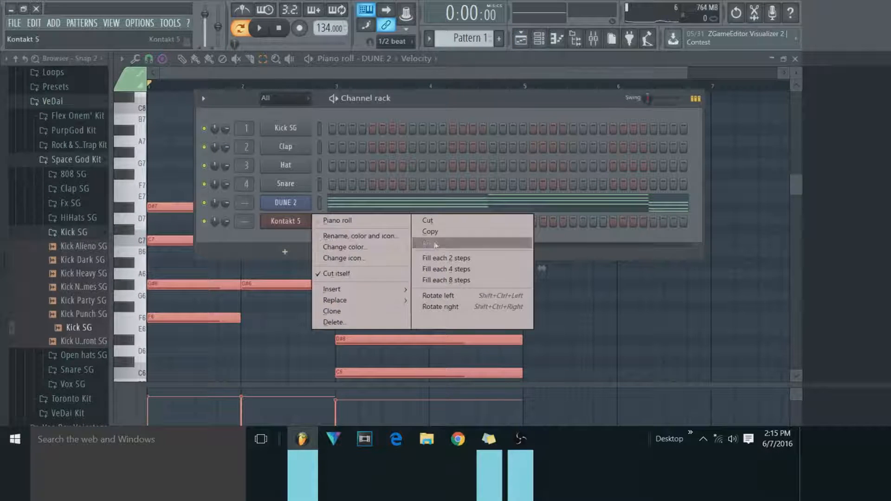
pyautogui.click(431, 243)
pyautogui.rightClick(299, 221)
pyautogui.click(337, 220)
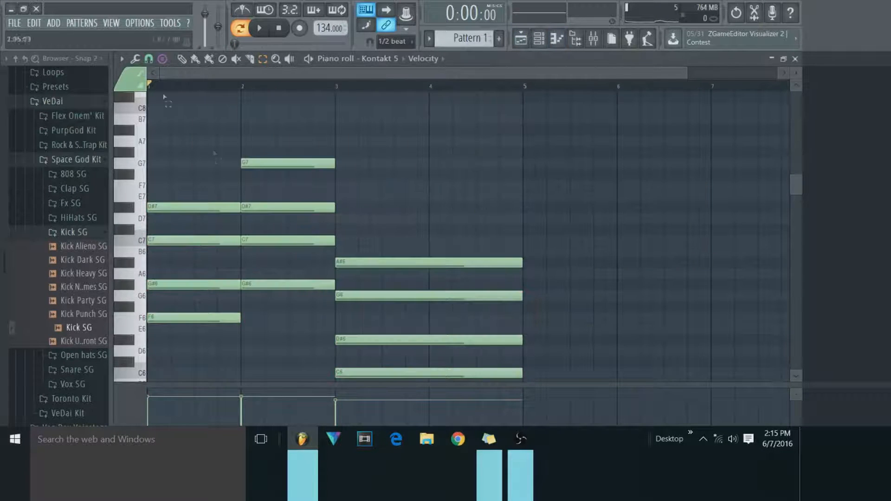
# Select all the chord notes in the Kontakt 5 piano roll and open the Riff machine.
pyautogui.scroll(3, 215, 155)
pyautogui.click(277, 60)
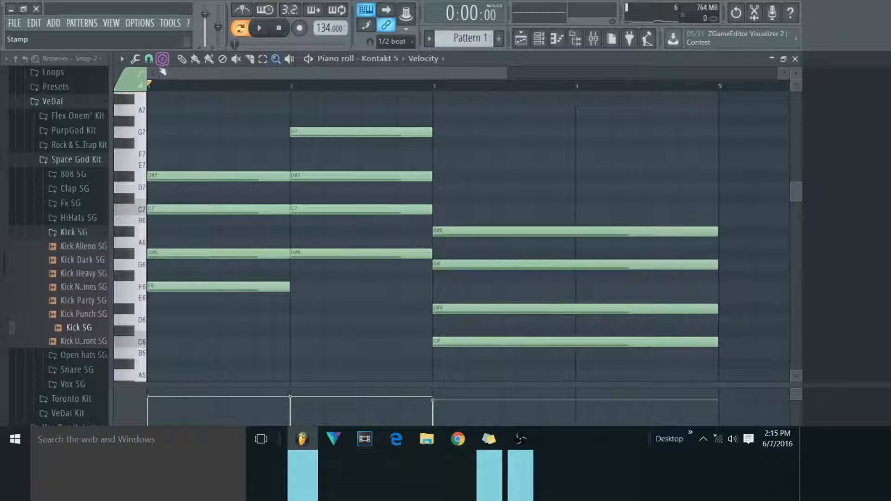
pyautogui.click(265, 62)
pyautogui.moveTo(197, 117); pyautogui.dragTo(690, 431)
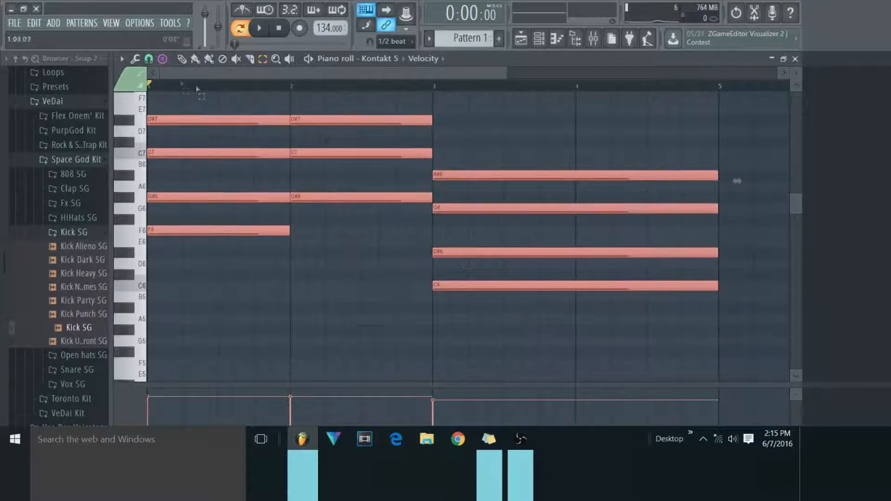
pyautogui.click(135, 59)
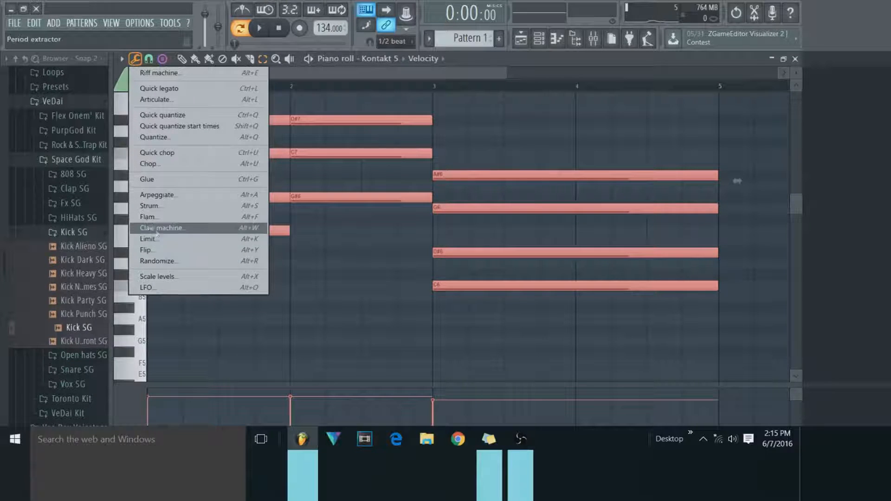
pyautogui.click(156, 74)
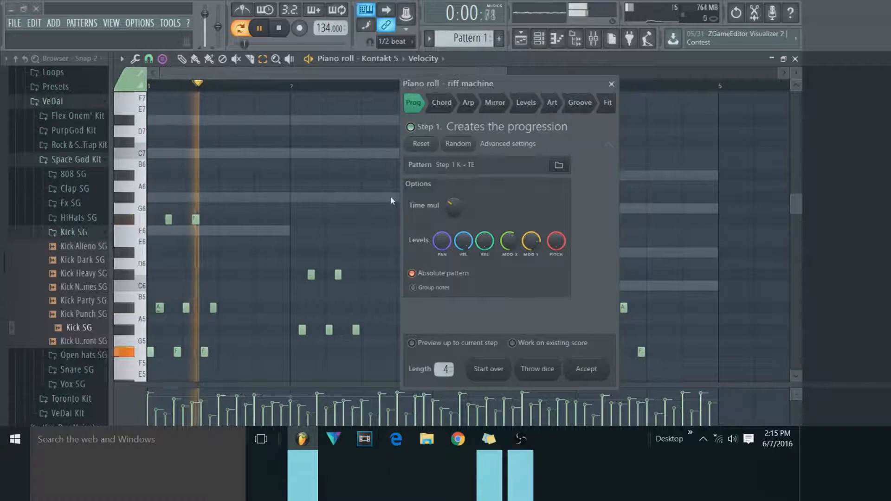
# Try the Riff machine's Chord, Mirror and Groove steps with a randomized riff, close it without accepting, and stop playback.
pyautogui.click(441, 102)
pyautogui.moveTo(446, 81); pyautogui.dragTo(472, 118)
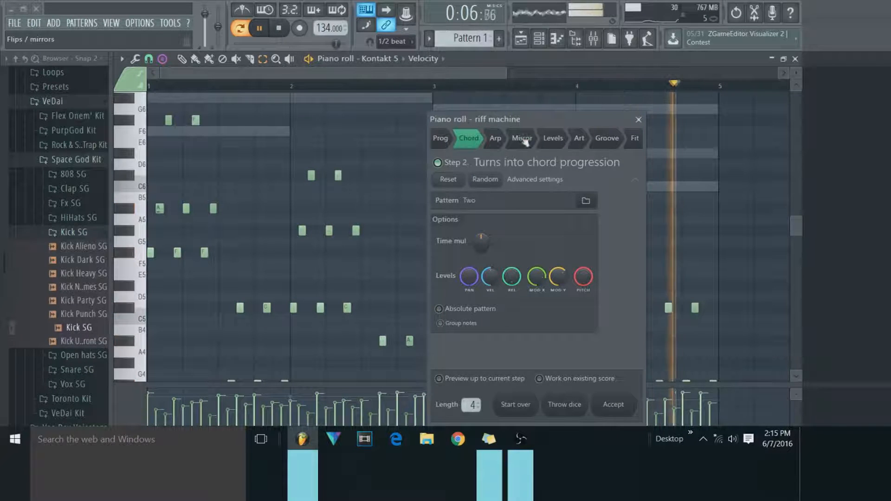
pyautogui.click(521, 138)
pyautogui.click(564, 406)
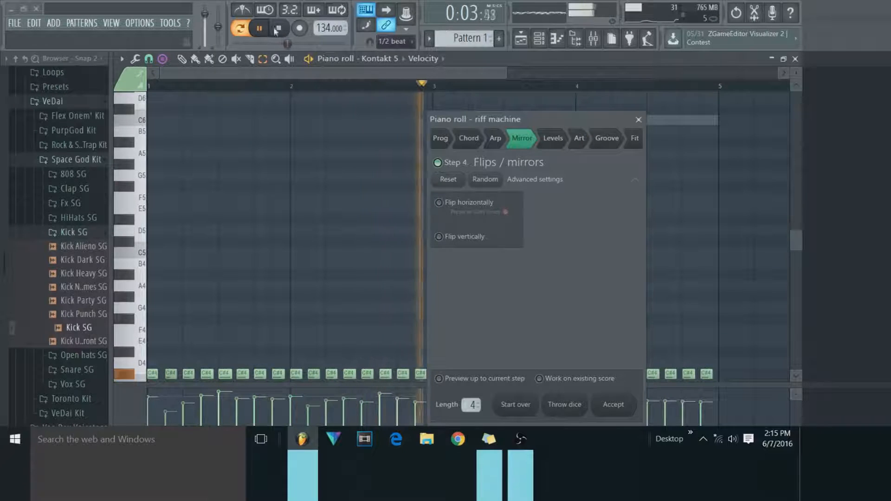
pyautogui.click(606, 138)
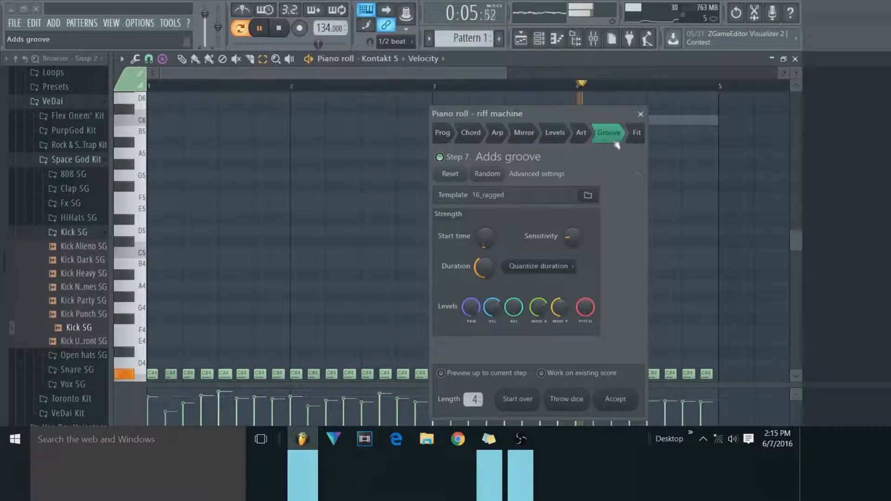
pyautogui.moveTo(498, 121); pyautogui.dragTo(455, 69)
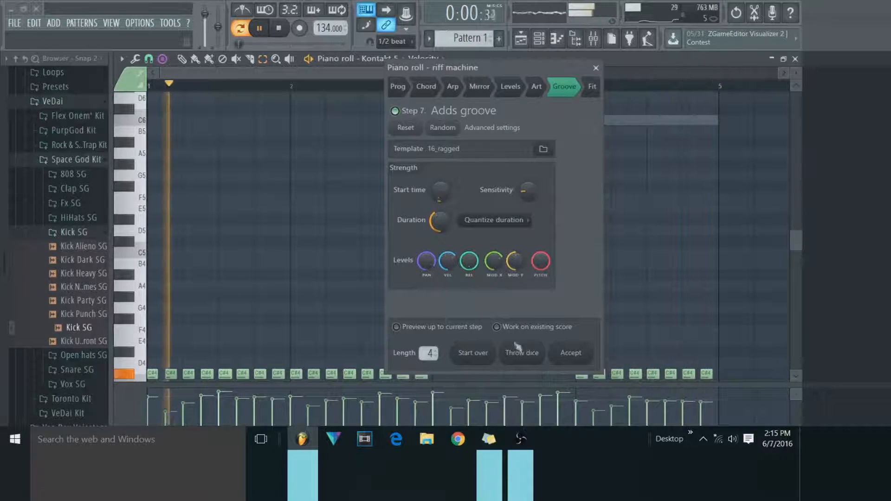
pyautogui.click(596, 68)
pyautogui.click(279, 28)
pyautogui.scroll(4, 389, 221)
pyautogui.scroll(12, 389, 222)
pyautogui.click(135, 58)
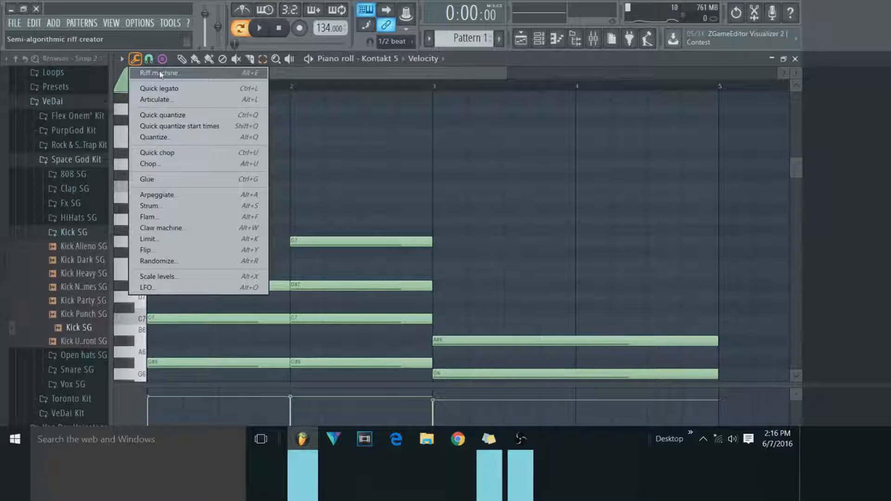
pyautogui.click(187, 74)
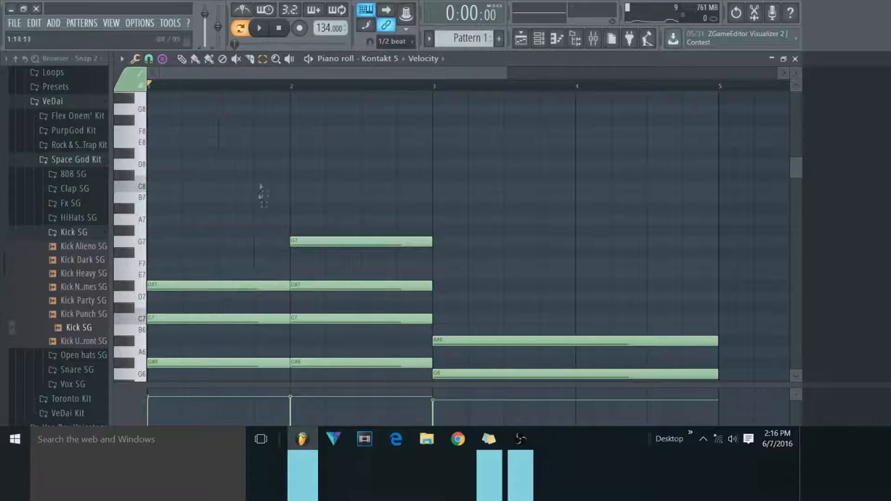
# Try a major chord stamp with root C8 at bar 1, remove it, and set the stamp to none.
pyautogui.click(181, 60)
pyautogui.moveTo(236, 187); pyautogui.dragTo(100, 181)
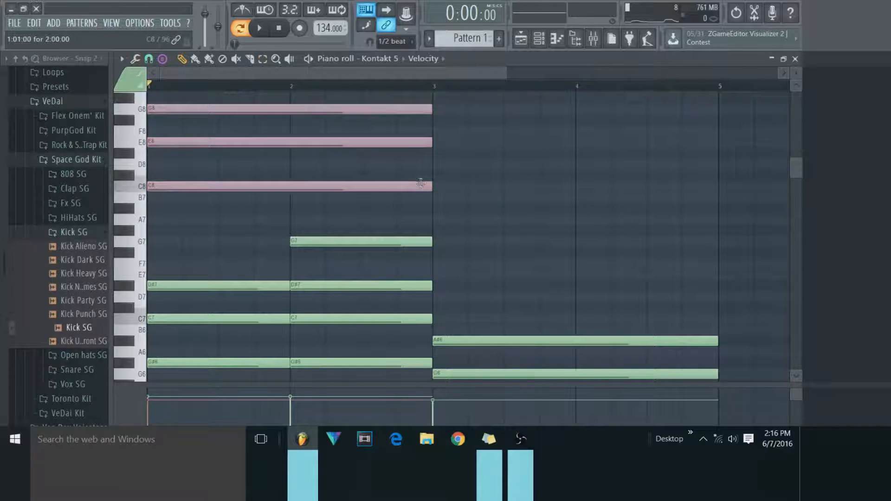
pyautogui.rightClick(249, 139)
pyautogui.click(162, 59)
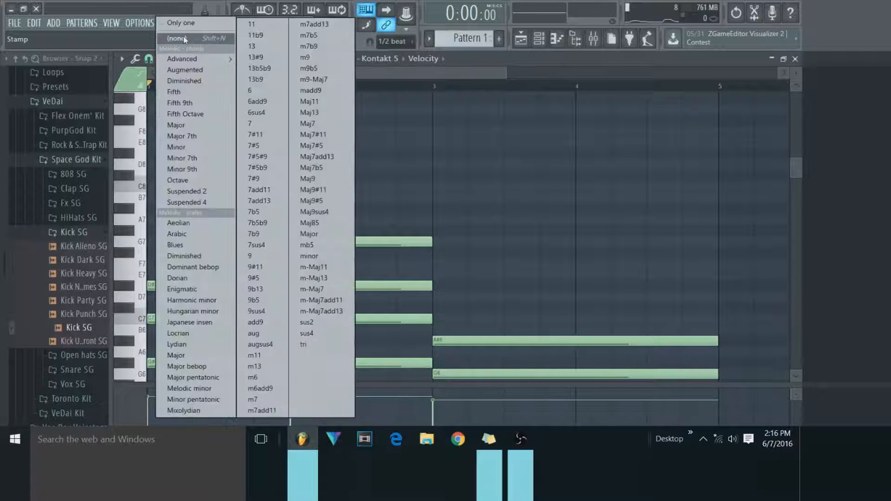
pyautogui.click(184, 39)
# Draw three short single notes above the chords: D#8 at bar 1, E8 midway through bar 1 and F#8 at bar 2.
pyautogui.click(227, 119)
pyautogui.moveTo(227, 120); pyautogui.dragTo(157, 153)
pyautogui.moveTo(432, 155); pyautogui.dragTo(200, 170)
pyautogui.click(221, 142)
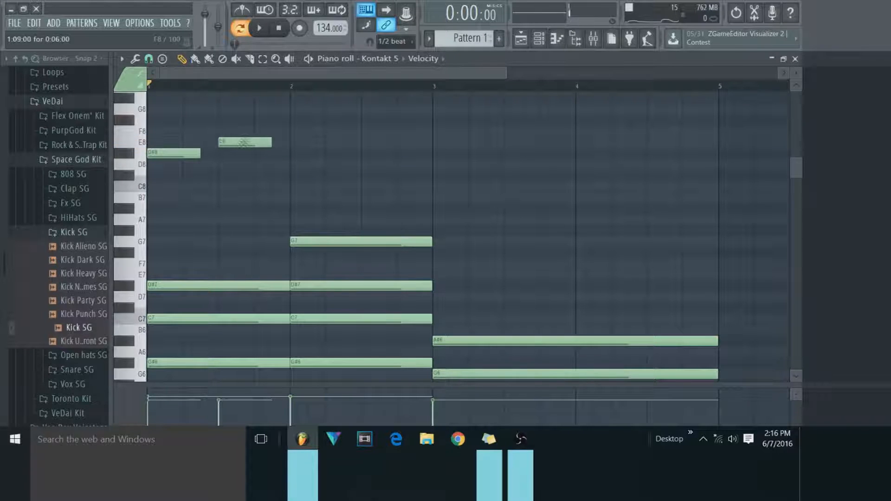
pyautogui.click(294, 121)
# Select the three short notes above the chords and apply Quick legato to them.
pyautogui.click(263, 59)
pyautogui.moveTo(318, 90); pyautogui.dragTo(150, 153)
pyautogui.click(136, 59)
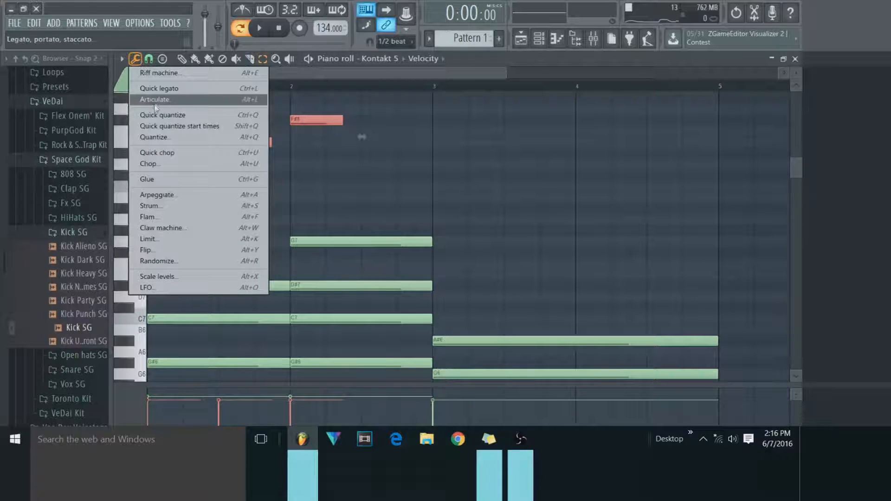
pyautogui.click(157, 88)
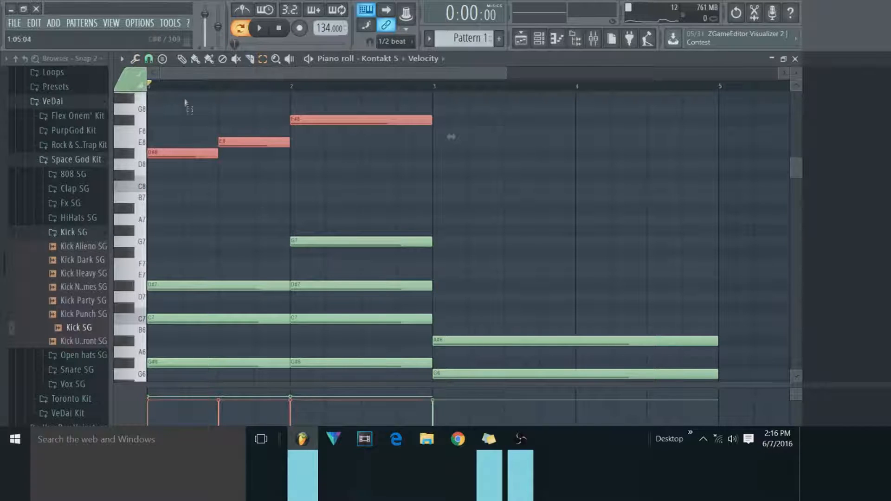
# Try the Articulate tool on the three selected upper notes and close it without accepting.
pyautogui.moveTo(214, 158); pyautogui.dragTo(316, 118)
pyautogui.click(136, 60)
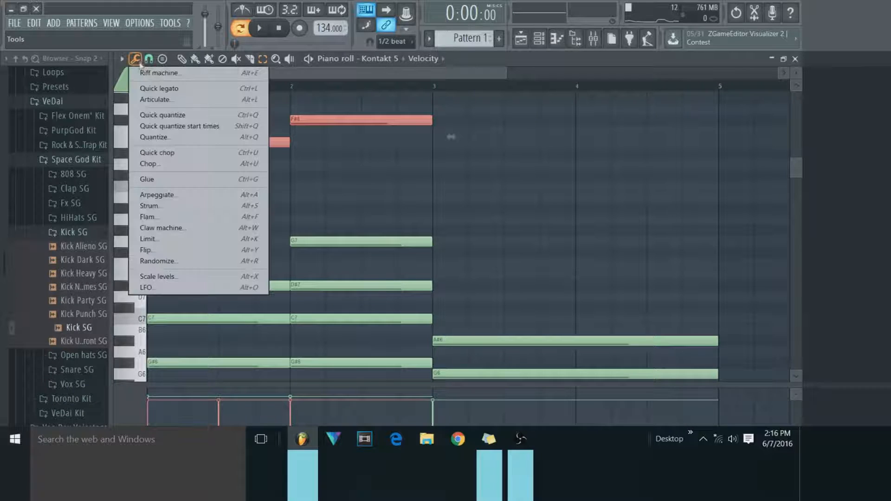
pyautogui.click(172, 102)
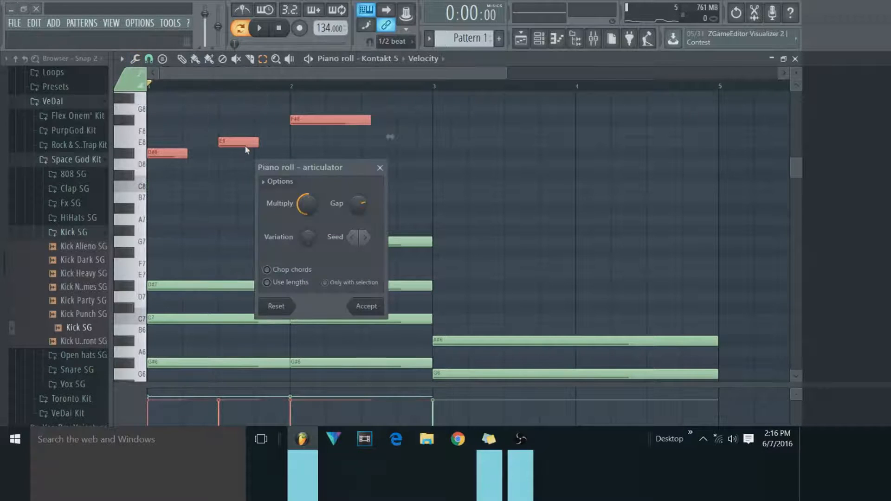
pyautogui.click(379, 167)
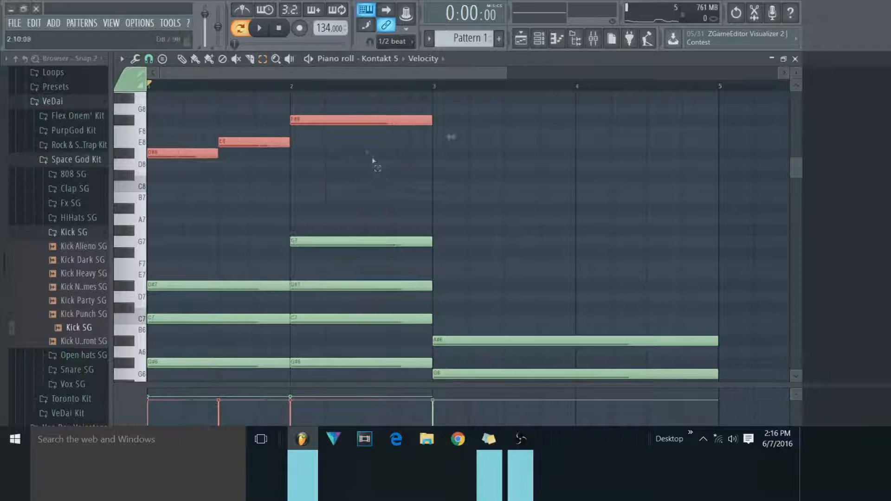
# Delete the D#8, E8 and F#8 notes above the chords.
pyautogui.moveTo(149, 99); pyautogui.dragTo(334, 175)
pyautogui.click(183, 63)
pyautogui.rightClick(199, 153)
pyautogui.rightClick(260, 143)
pyautogui.rightClick(295, 120)
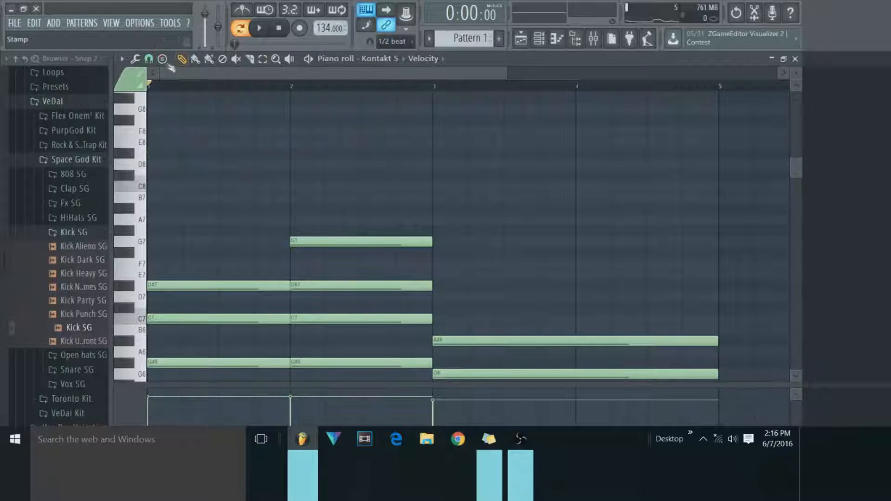
pyautogui.click(162, 58)
pyautogui.click(148, 59)
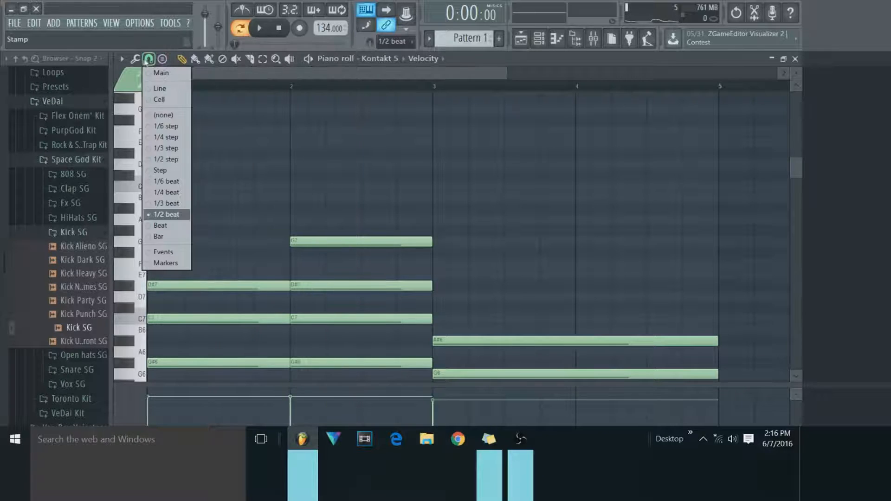
pyautogui.click(140, 59)
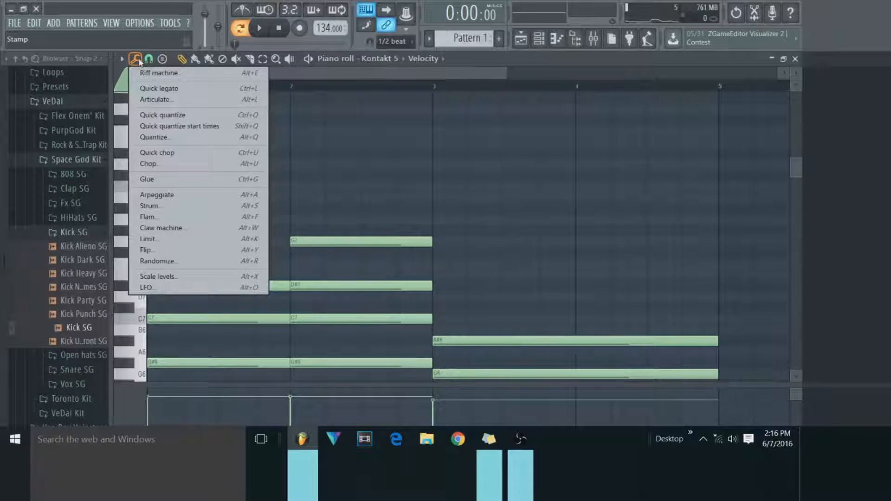
pyautogui.click(140, 60)
# Draw two short F#8 notes above the chords, at bar 1 and midway through it, trying Quick quantize between them.
pyautogui.click(235, 120)
pyautogui.moveTo(232, 119); pyautogui.dragTo(143, 119)
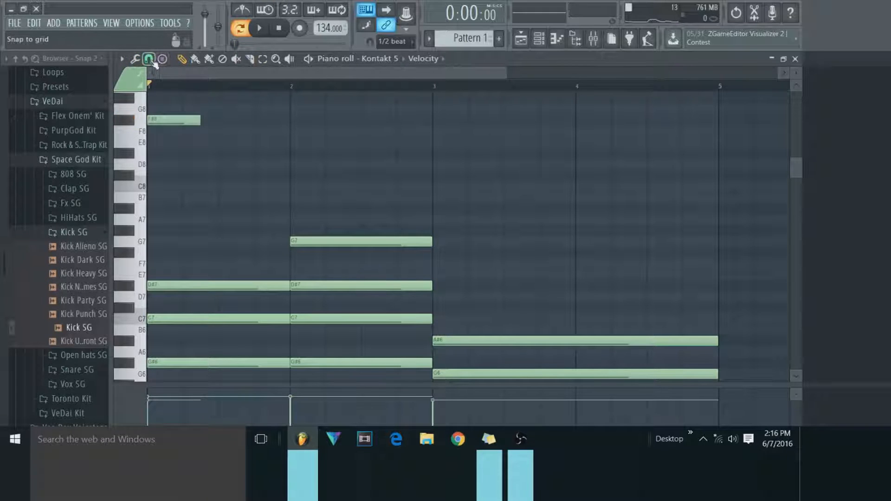
pyautogui.click(138, 62)
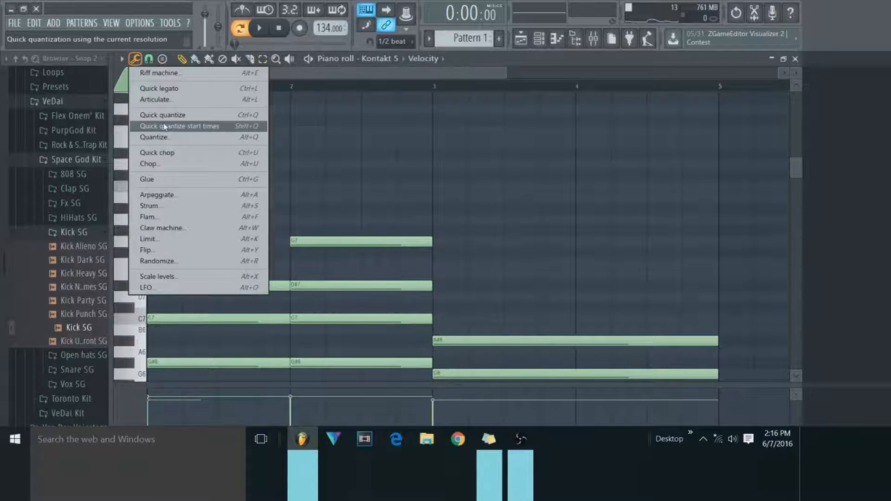
pyautogui.click(209, 115)
pyautogui.click(224, 120)
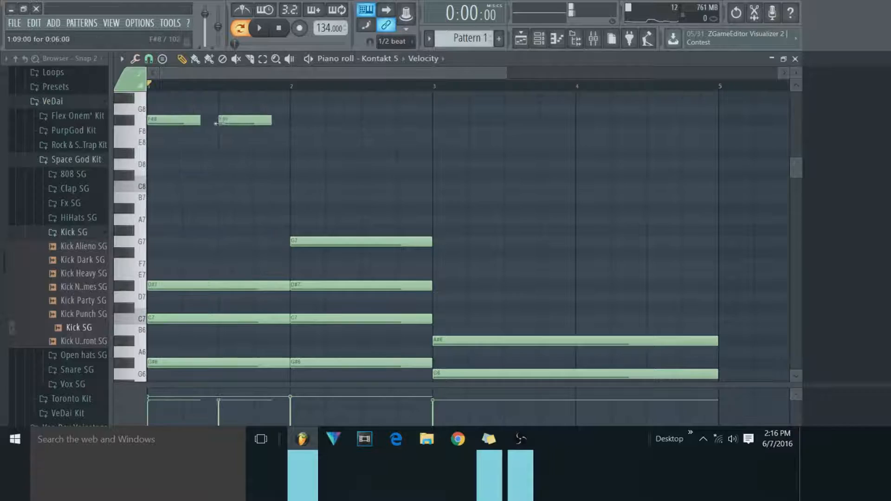
pyautogui.moveTo(231, 120)
pyautogui.mouseDown()
pyautogui.moveTo(222, 123)
pyautogui.moveTo(240, 120)
pyautogui.mouseUp()
# Delete both F#8 notes above the chords in bar 1.
pyautogui.scroll(3, 227, 162)
pyautogui.rightClick(251, 186)
pyautogui.rightClick(186, 186)
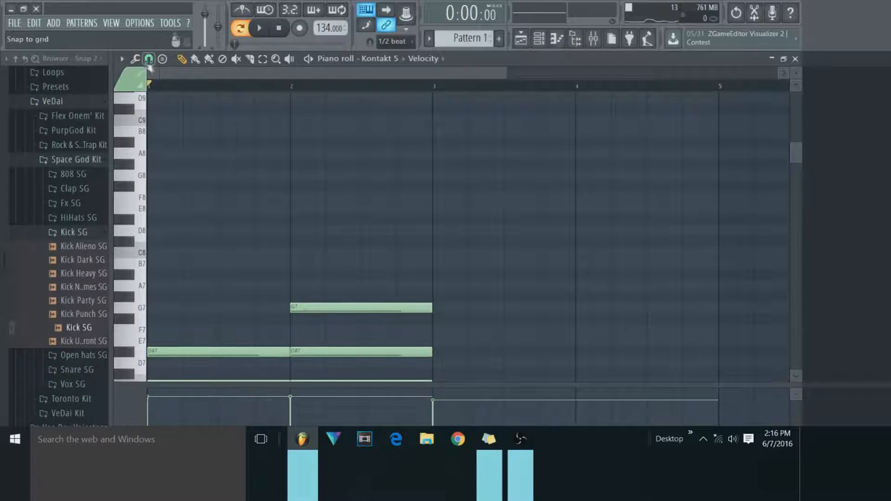
# Draw a single A8 note about half a bar long at the start of bar 2, above the chords.
pyautogui.click(136, 60)
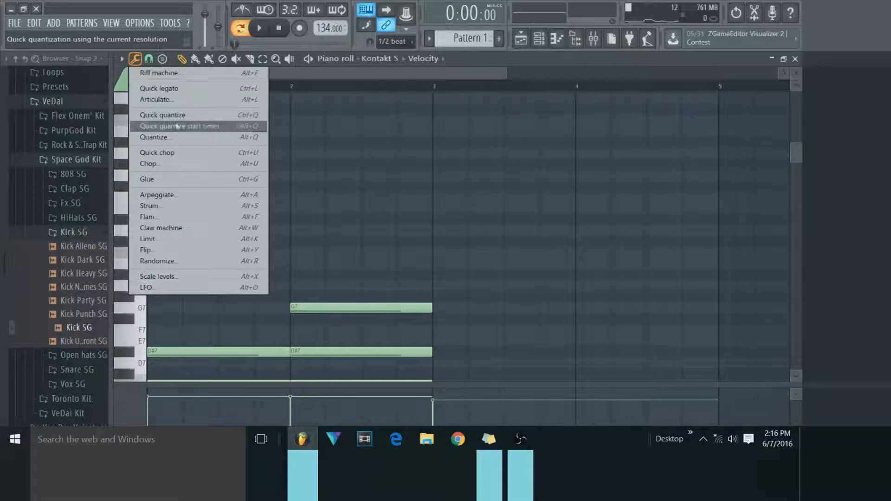
pyautogui.click(295, 143)
pyautogui.click(291, 152)
pyautogui.moveTo(340, 158); pyautogui.dragTo(356, 155)
# Split the A8 note at bar 2 with Quick chop and delete the resulting pieces.
pyautogui.click(263, 60)
pyautogui.moveTo(272, 142); pyautogui.dragTo(367, 168)
pyautogui.click(135, 58)
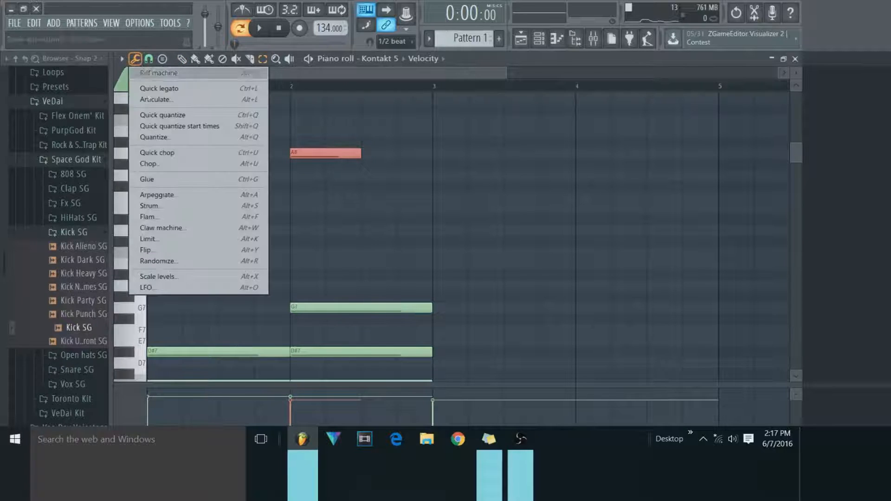
pyautogui.click(195, 155)
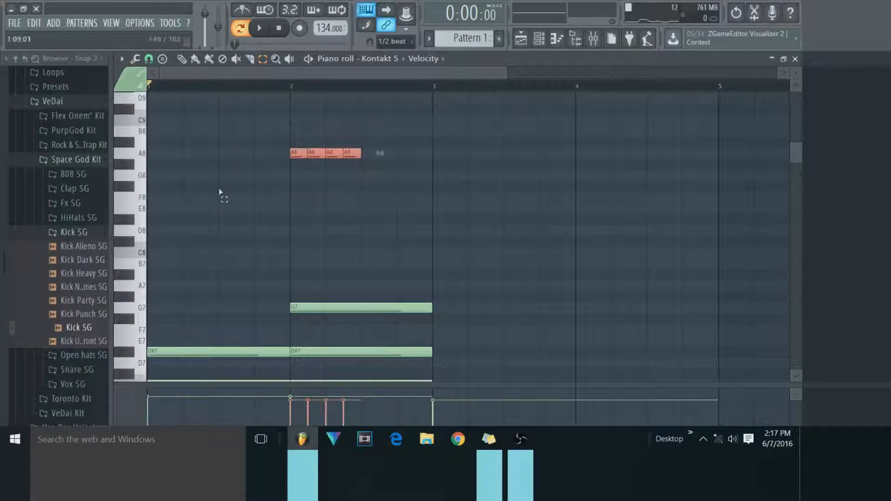
pyautogui.press('Delete')
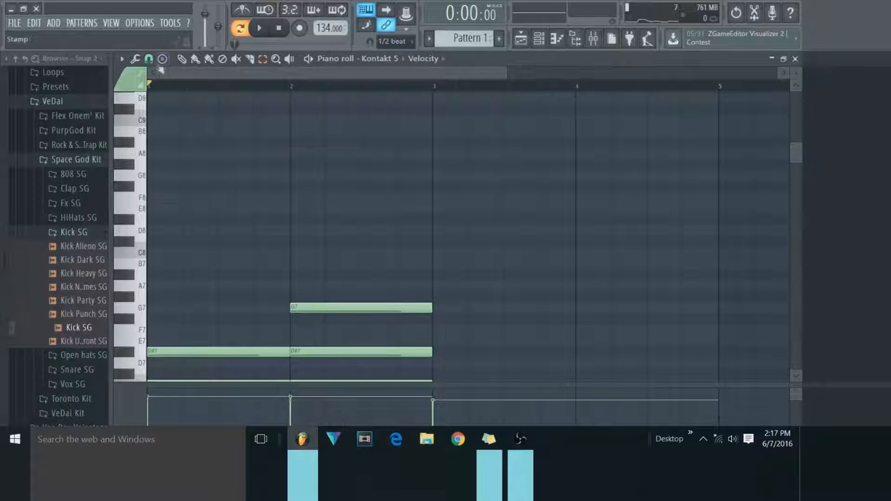
# Select all the chord notes and arpeggiate them with the Default pattern, Normal order, range 1 and Time sync.
pyautogui.scroll(-5, 255, 114)
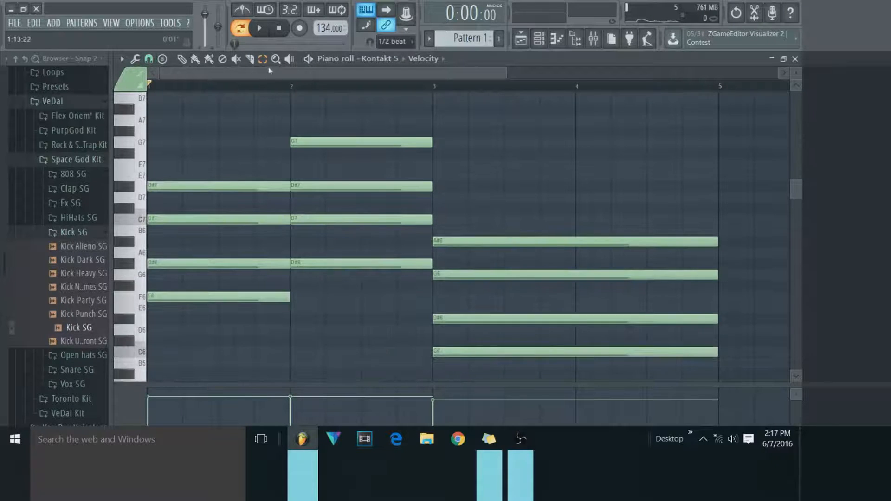
pyautogui.moveTo(180, 126); pyautogui.dragTo(575, 378)
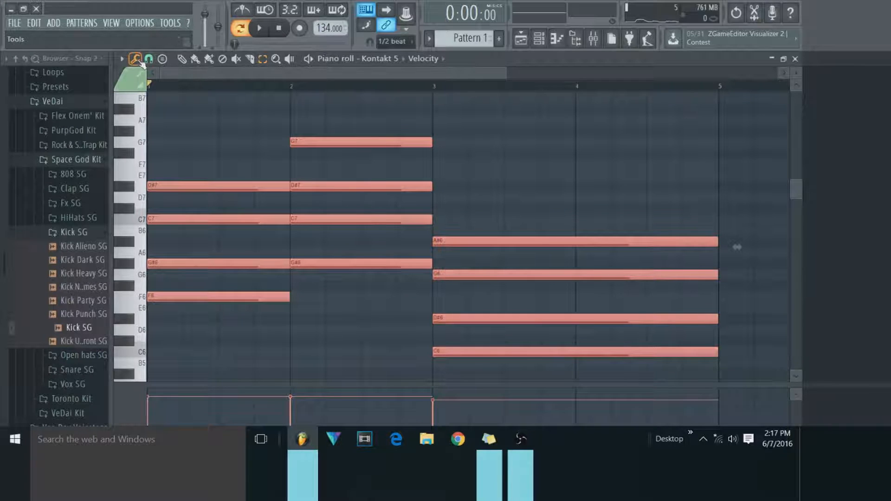
pyautogui.click(136, 59)
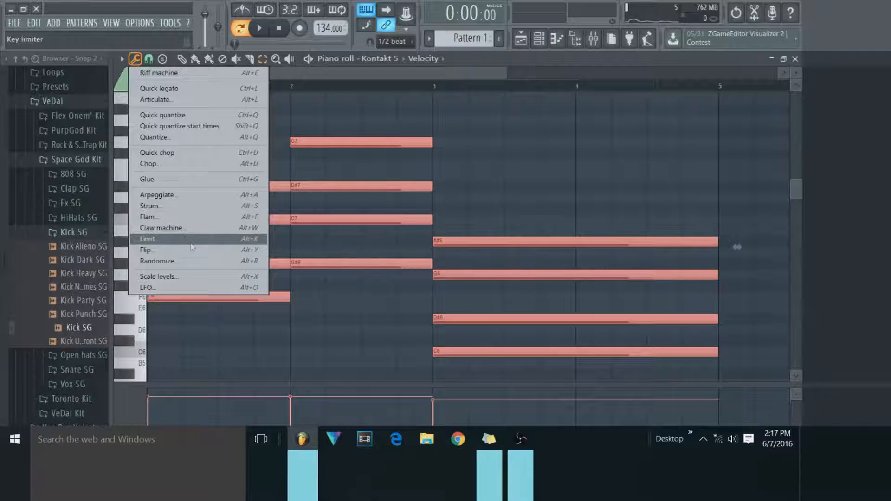
pyautogui.click(157, 195)
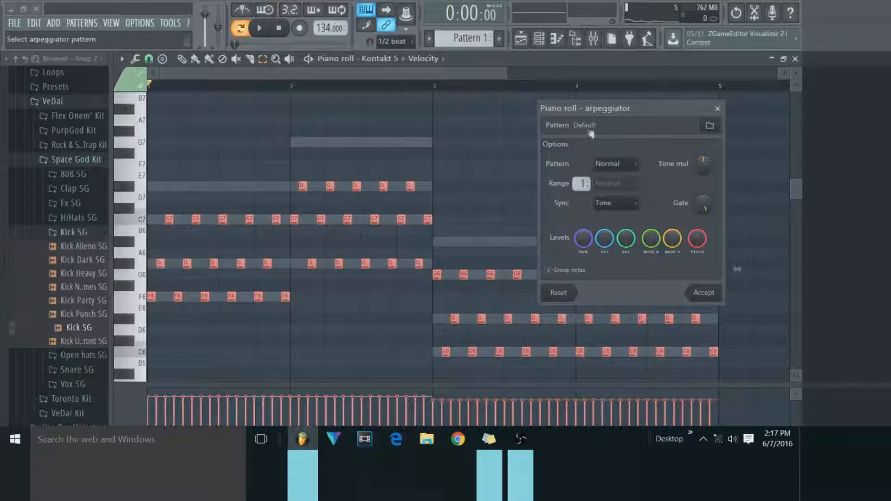
pyautogui.moveTo(599, 109); pyautogui.dragTo(558, 115)
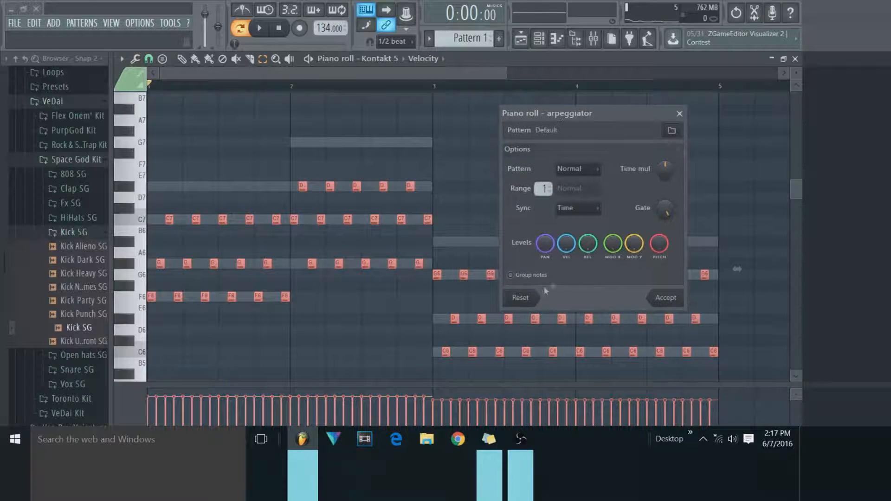
pyautogui.click(676, 302)
# Play the arpeggiated chords, stop playback and undo the arpeggio.
pyautogui.click(260, 29)
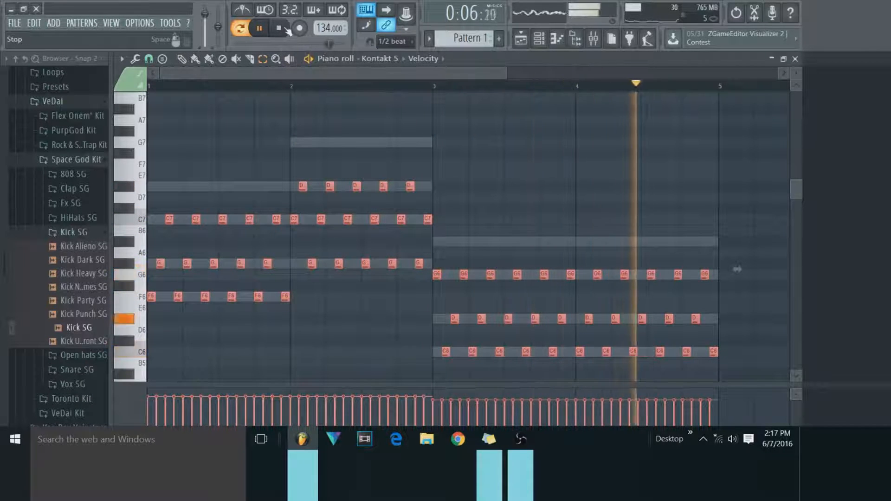
pyautogui.click(284, 29)
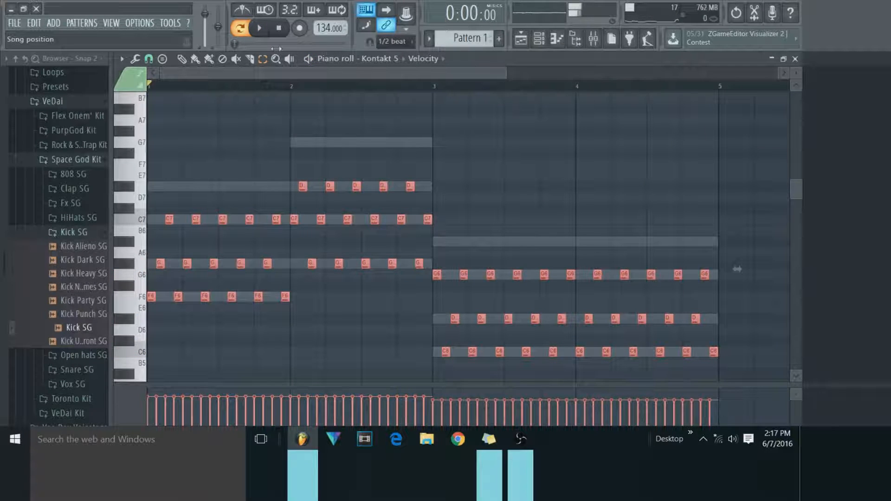
pyautogui.hotkey('ctrl', 'z')
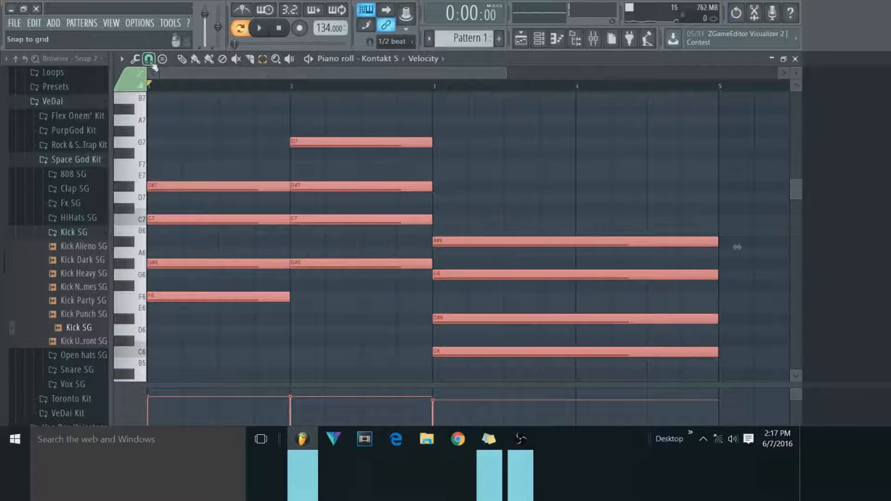
# Arpeggiate the selected chords with a higher Time mul for longer, wider-spaced notes and audition the pattern briefly.
pyautogui.click(135, 59)
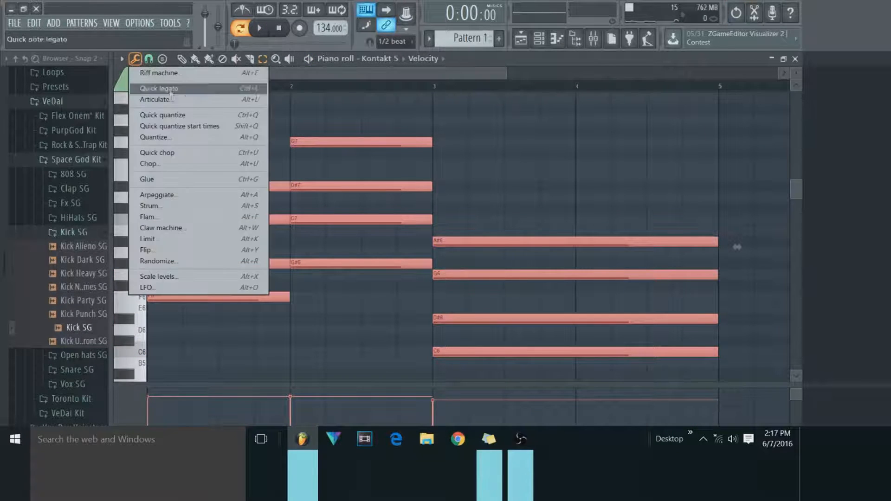
pyautogui.click(183, 191)
pyautogui.moveTo(664, 169); pyautogui.dragTo(665, 148)
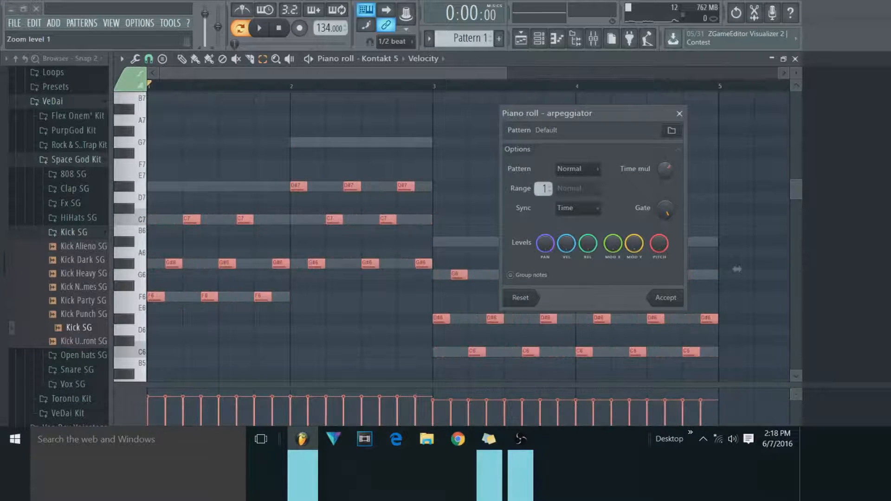
pyautogui.click(664, 296)
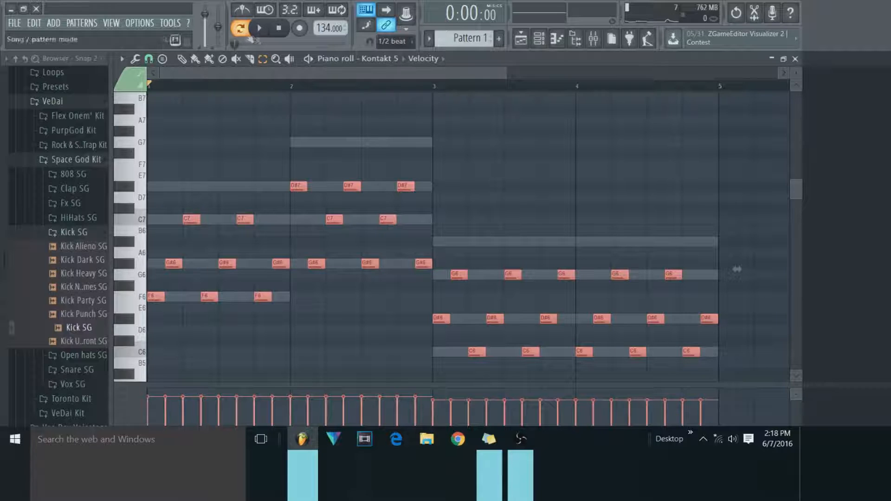
pyautogui.click(307, 59)
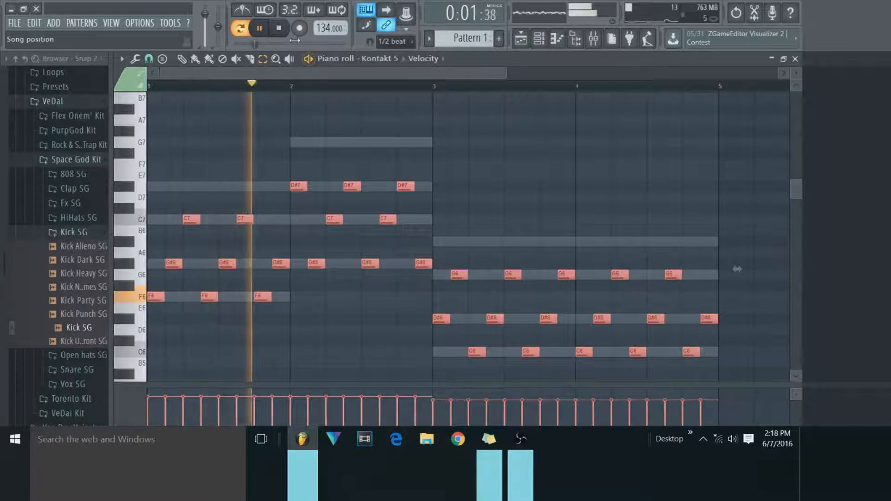
pyautogui.press('space')
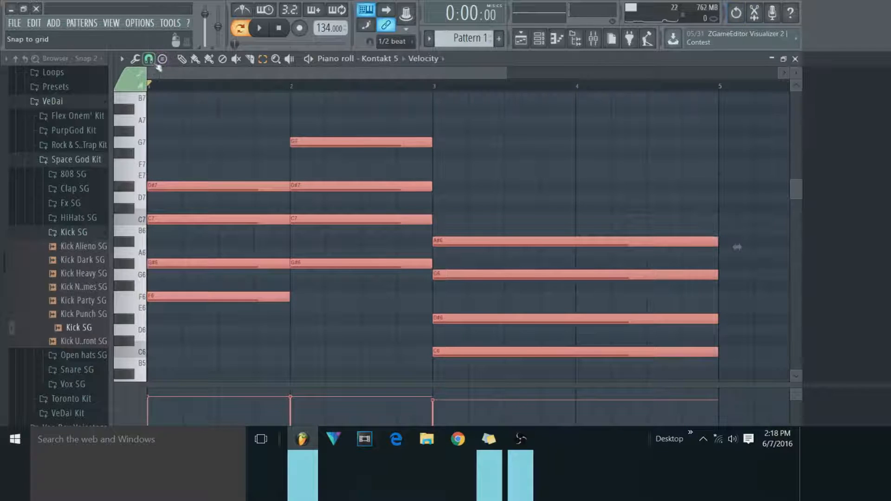
# Undo the slower arpeggio and arpeggiate the chords with a much lower Time mul for very short, dense notes.
pyautogui.click(149, 59)
pyautogui.click(150, 60)
pyautogui.click(135, 59)
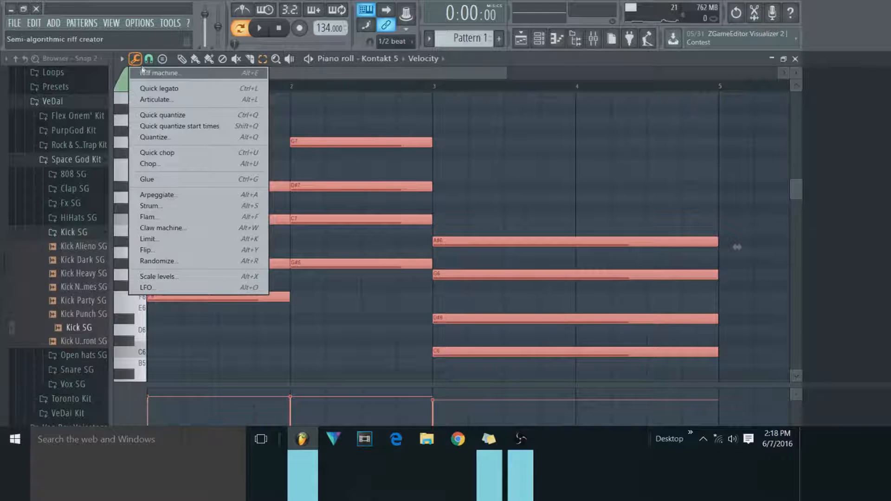
pyautogui.click(176, 197)
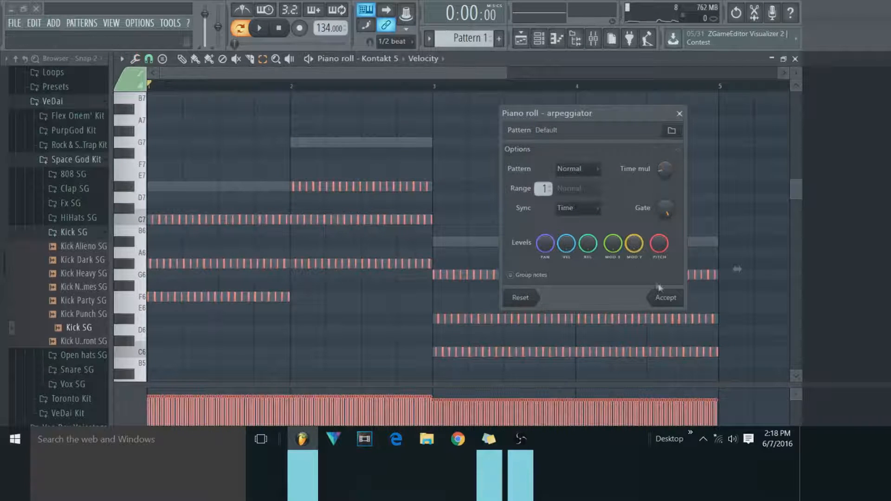
pyautogui.click(665, 298)
# Play the dense arpeggio, stop playback and undo it to restore the sustained chords.
pyautogui.click(259, 28)
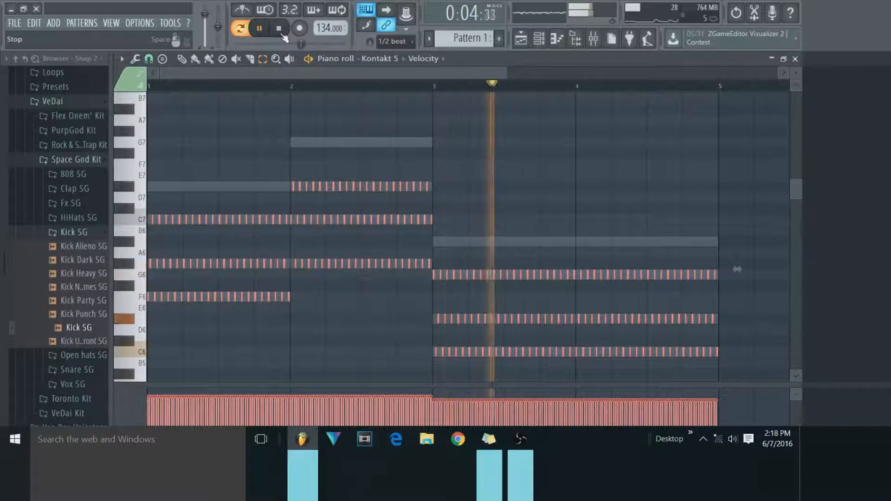
pyautogui.click(278, 28)
pyautogui.hotkey('ctrl', 'z')
# Strum the selected chords with small staggered starts, slightly earlier ends and a rising start velocity, adjusting the Time and Velocity strengths.
pyautogui.click(135, 59)
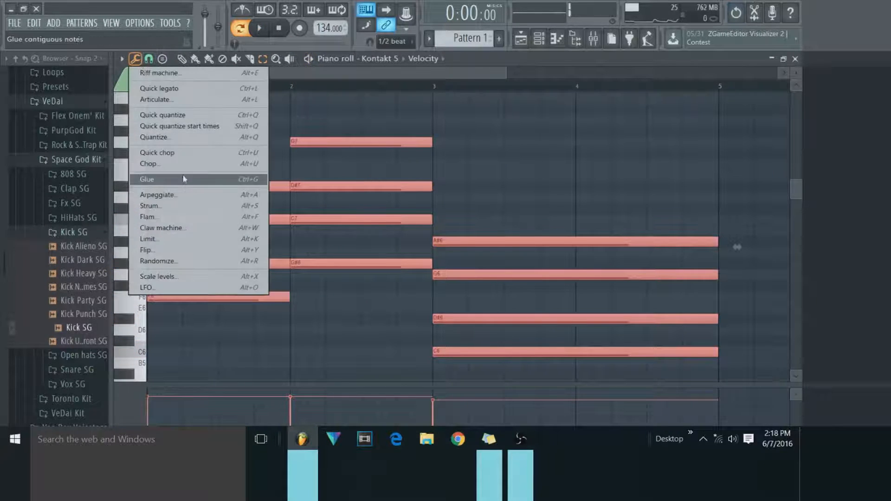
pyautogui.click(200, 208)
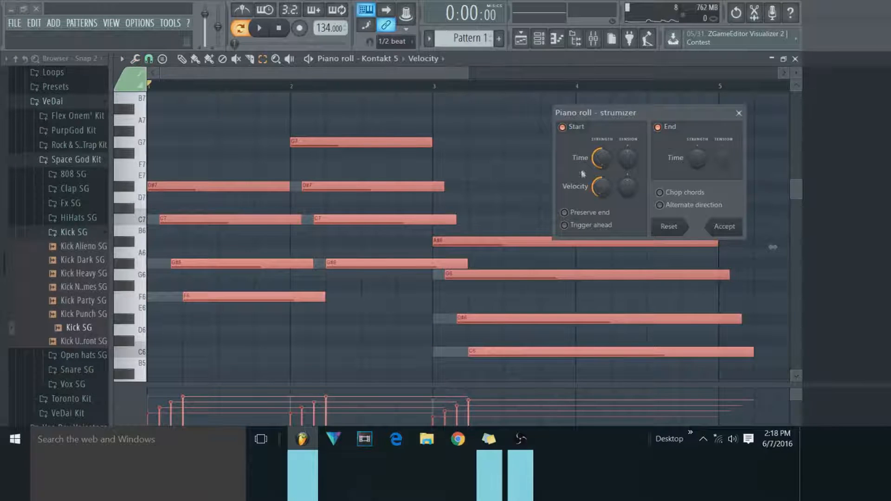
pyautogui.moveTo(601, 157); pyautogui.dragTo(618, 166)
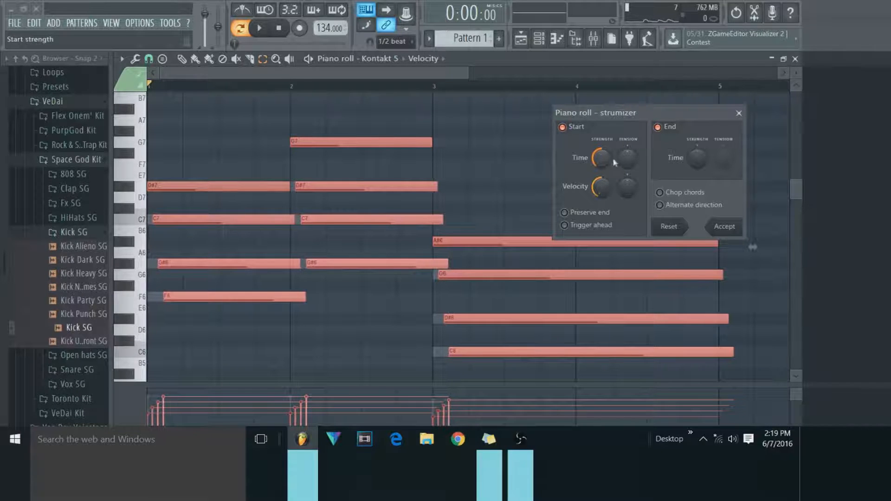
pyautogui.moveTo(697, 158); pyautogui.dragTo(697, 145)
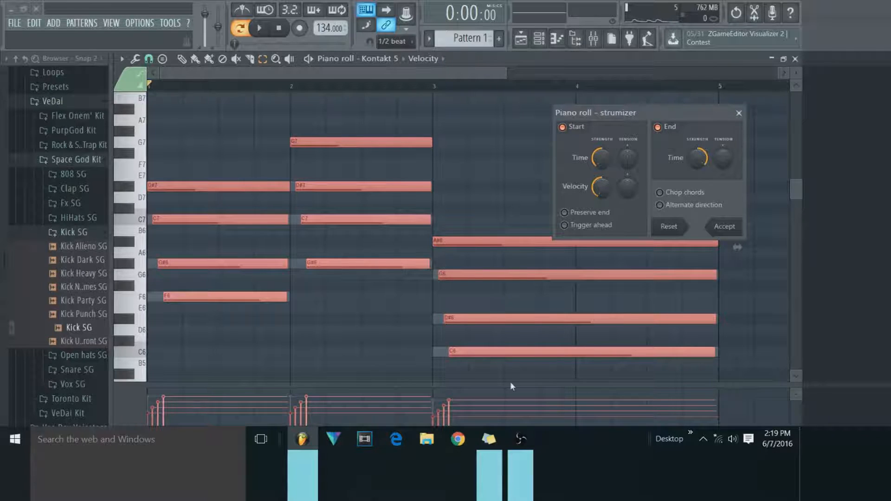
pyautogui.moveTo(602, 158); pyautogui.dragTo(601, 183)
pyautogui.moveTo(697, 158); pyautogui.dragTo(697, 164)
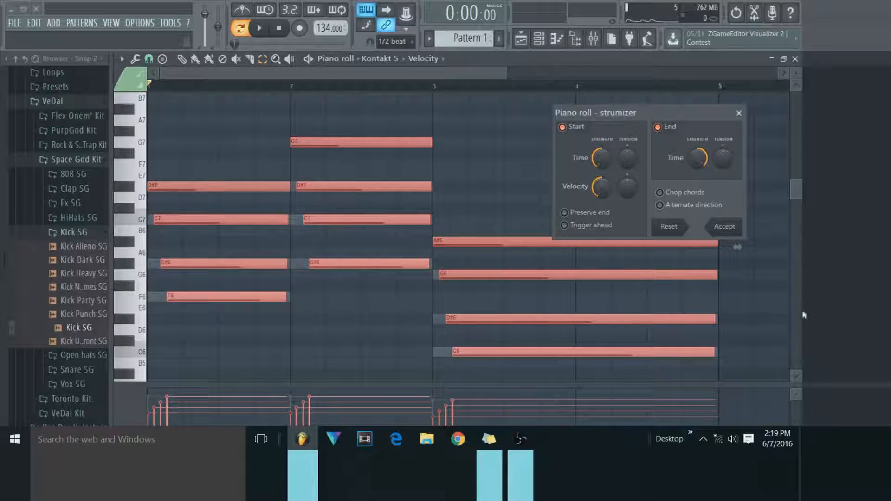
pyautogui.moveTo(601, 187); pyautogui.dragTo(601, 198)
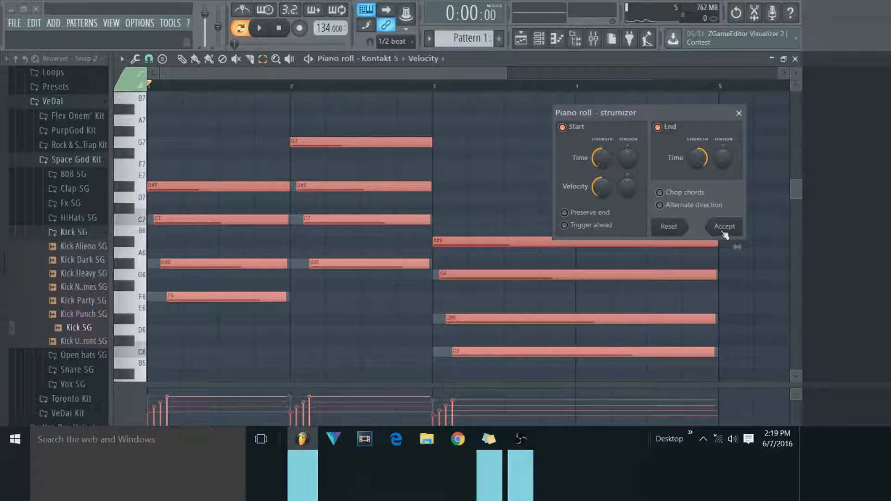
pyautogui.click(724, 232)
# Play the strummed chords, stop playback and undo the strum.
pyautogui.click(260, 32)
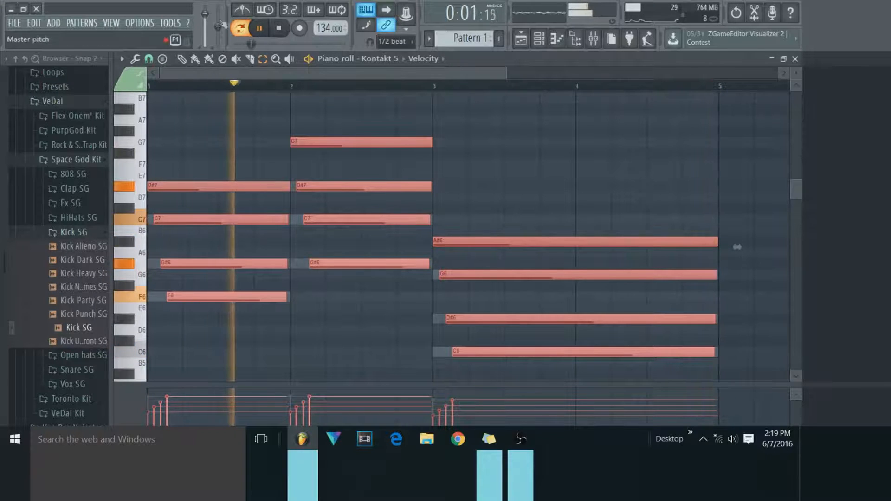
pyautogui.click(279, 28)
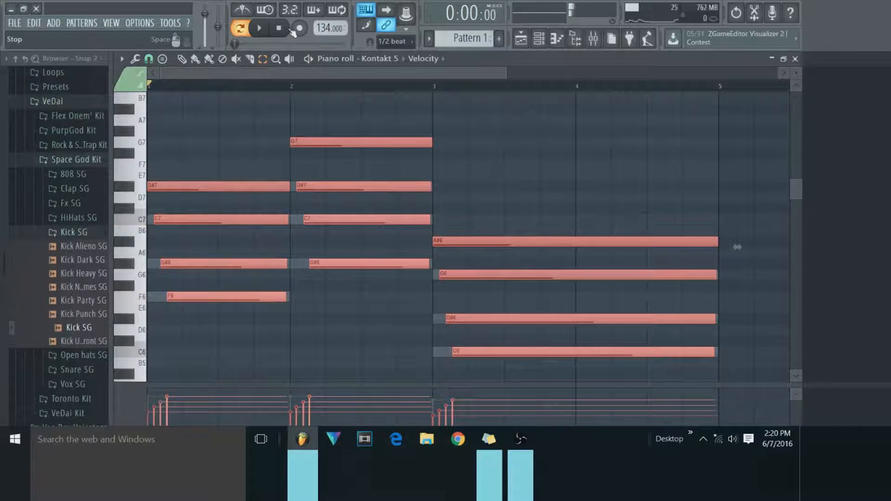
pyautogui.hotkey('ctrl', 'z')
# Draw four staggered one-bar notes climbing in pitch above the first chord, with the chord notes deselected.
pyautogui.click(136, 60)
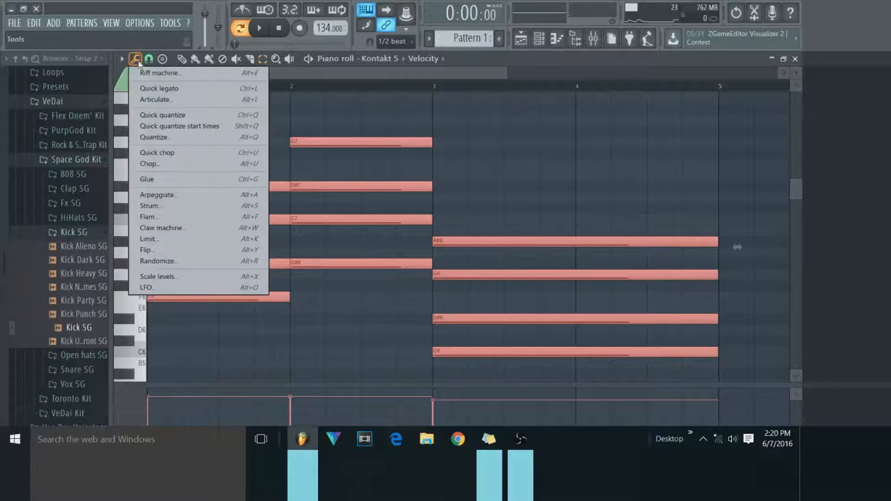
pyautogui.click(388, 122)
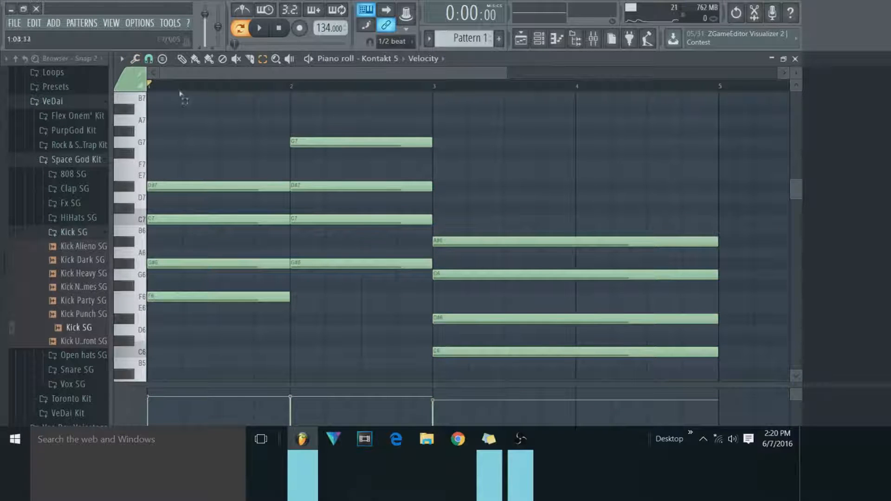
pyautogui.click(183, 60)
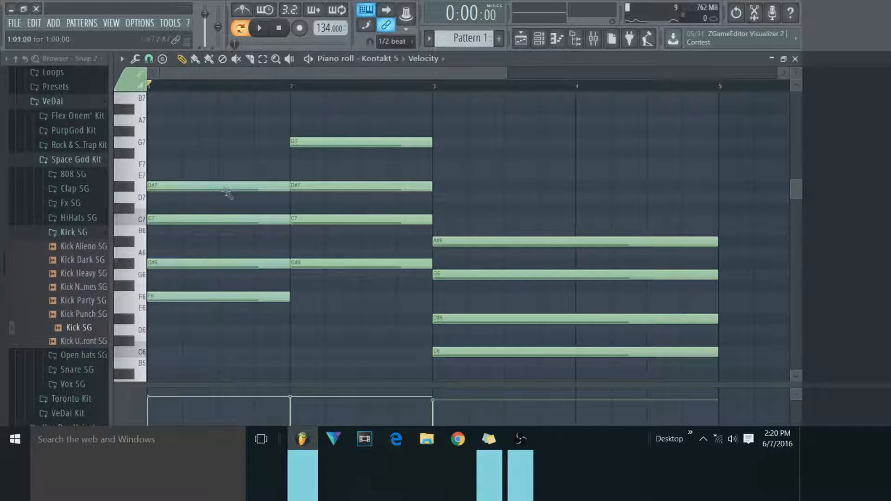
pyautogui.scroll(3, 199, 218)
pyautogui.click(162, 164)
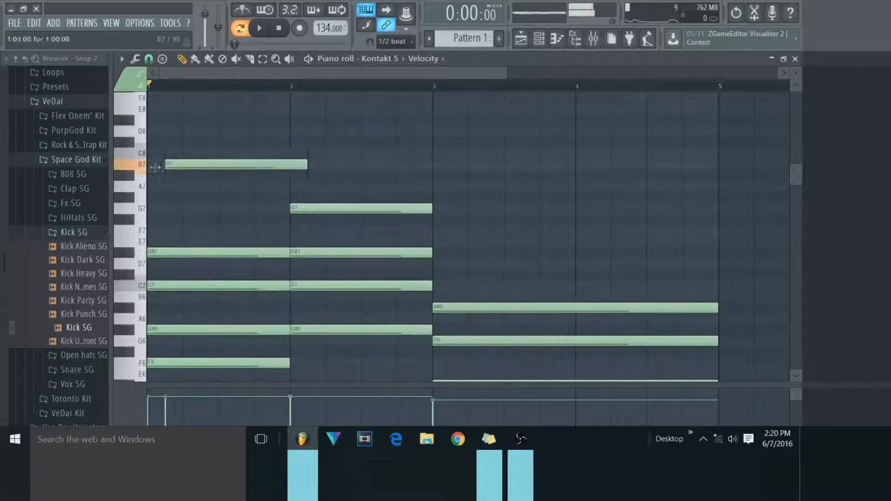
pyautogui.click(170, 141)
pyautogui.click(188, 119)
pyautogui.scroll(3, 200, 149)
pyautogui.click(203, 153)
pyautogui.scroll(-3, 203, 149)
# Delete the staggered notes drawn above the first chord.
pyautogui.click(348, 164)
pyautogui.rightClick(353, 164)
pyautogui.scroll(2, 232, 187)
pyautogui.rightClick(233, 203)
pyautogui.rightClick(234, 181)
pyautogui.rightClick(235, 159)
pyautogui.rightClick(236, 126)
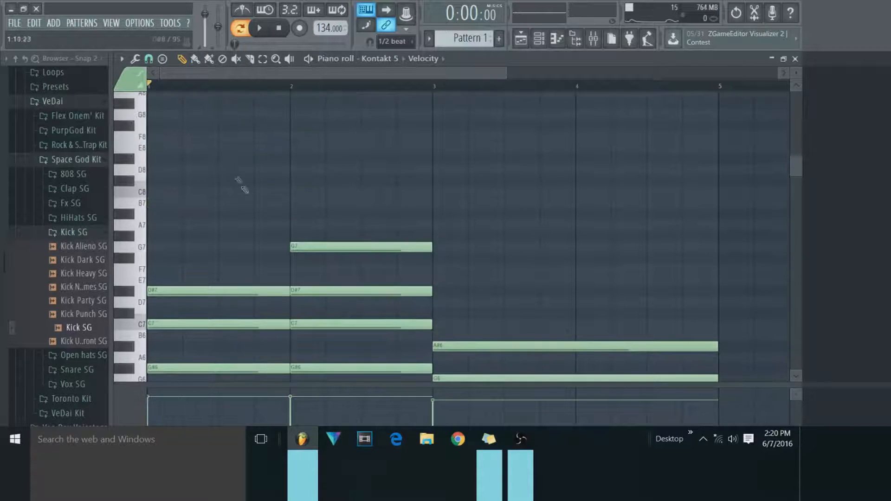
# Select all chords and strum them with a stronger start Time, adjusting the end Time strength so the staggered notes end slightly early.
pyautogui.click(263, 59)
pyautogui.moveTo(747, 202); pyautogui.dragTo(193, 394)
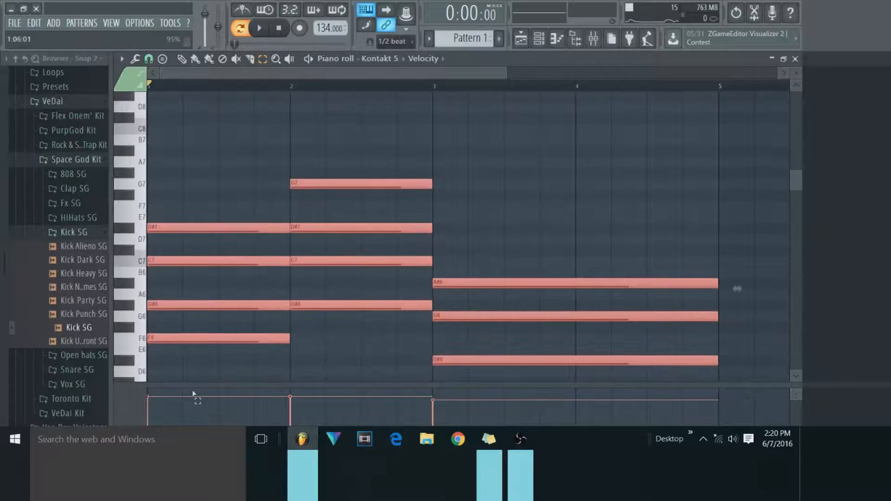
pyautogui.click(135, 58)
pyautogui.click(163, 213)
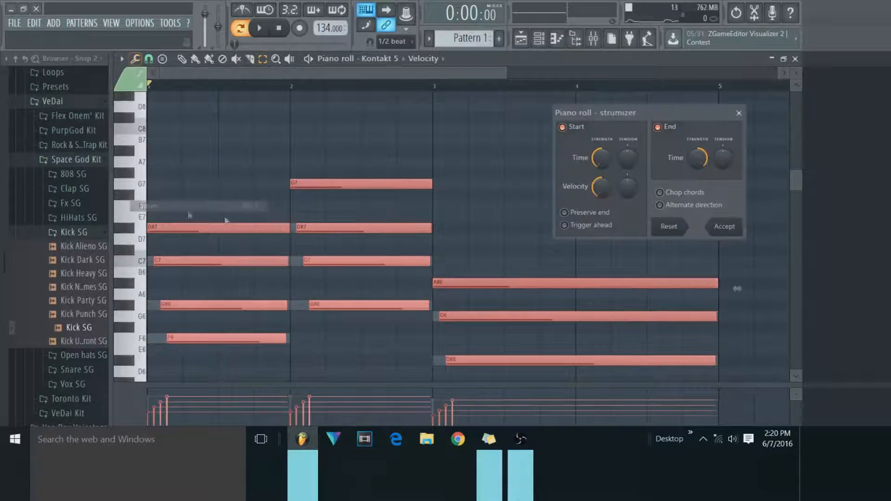
pyautogui.moveTo(605, 166); pyautogui.dragTo(605, 175)
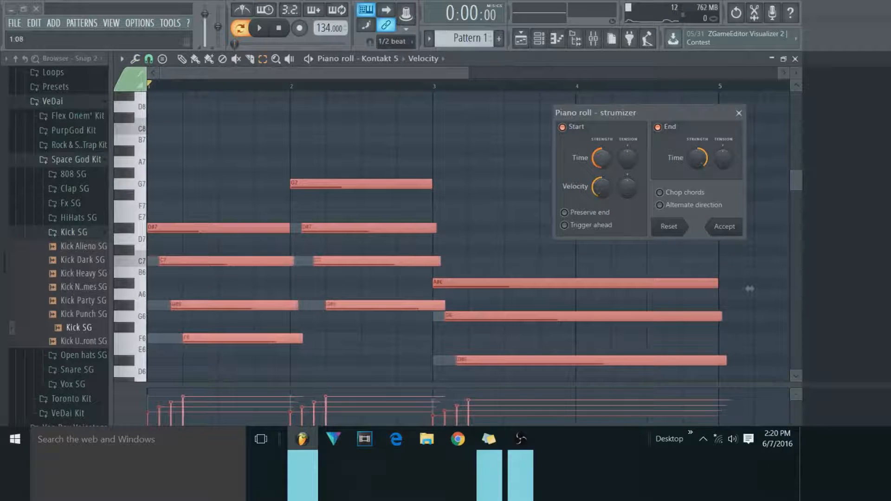
pyautogui.moveTo(700, 161); pyautogui.dragTo(700, 152)
pyautogui.click(731, 230)
# Play back the strummed chords and deselect the notes.
pyautogui.press('space')
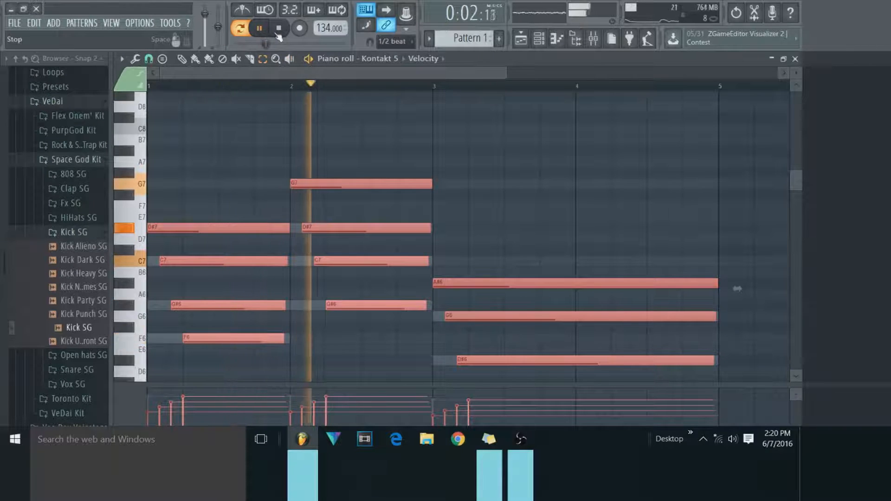
pyautogui.scroll(-2, 547, 169)
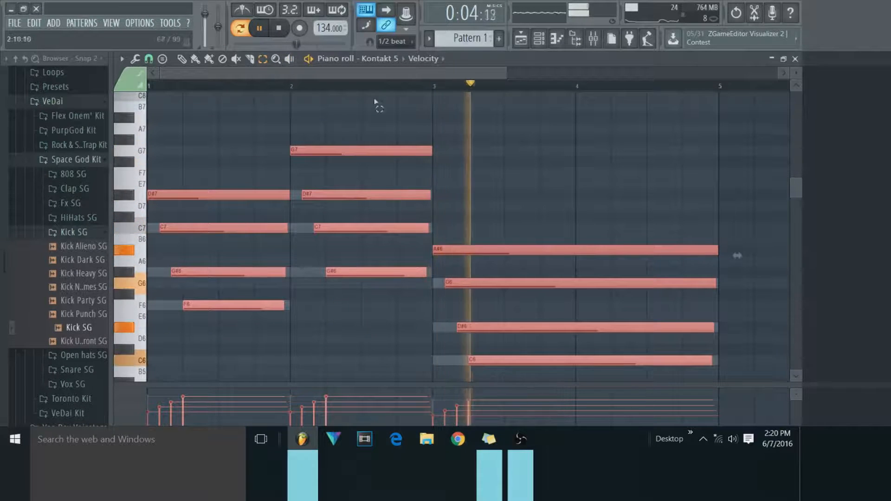
pyautogui.scroll(-4, 464, 171)
pyautogui.click(488, 152)
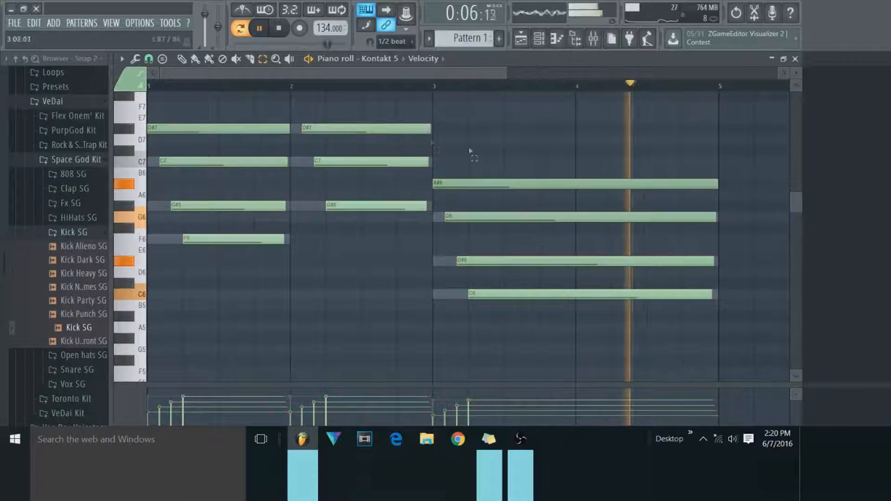
# Select all the strummed chord notes and transpose them down one octave.
pyautogui.moveTo(707, 344); pyautogui.dragTo(24, 69)
pyautogui.hotkey('ctrl', 'Down')
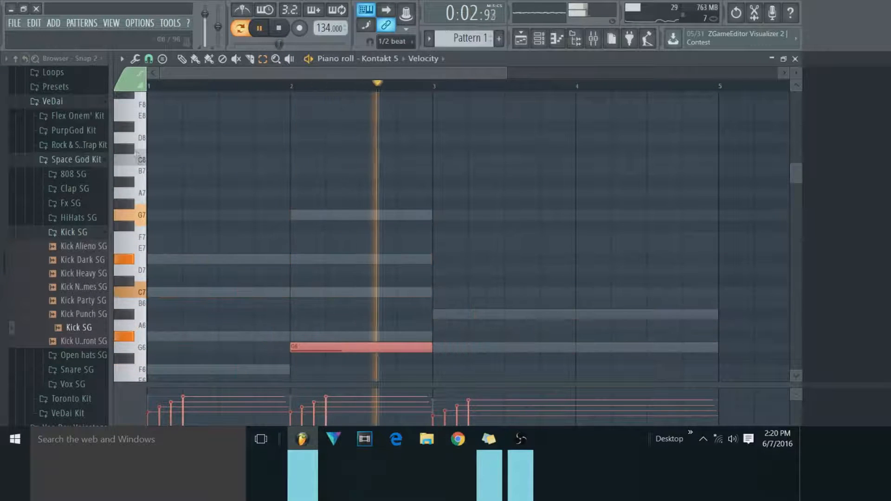
pyautogui.scroll(-4, 152, 146)
pyautogui.scroll(-3, 185, 160)
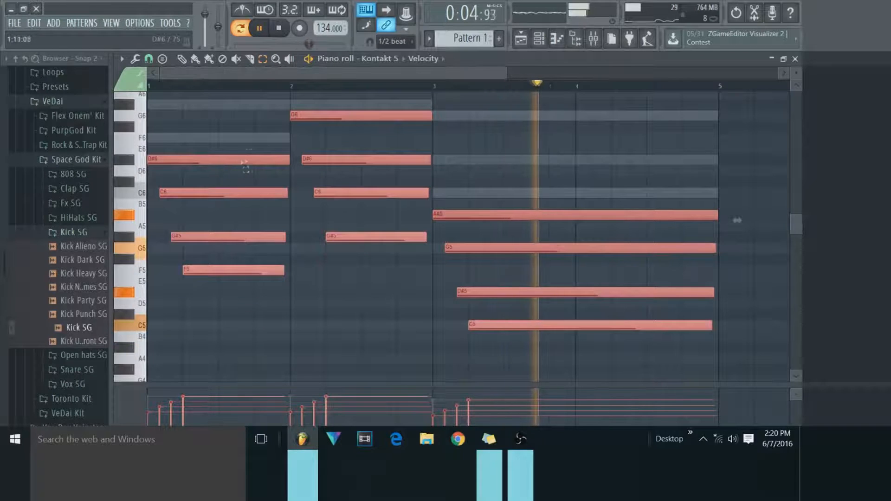
# Replay the lowered chords and transpose all notes back up one octave, stopping playback.
pyautogui.click(267, 29)
pyautogui.click(269, 29)
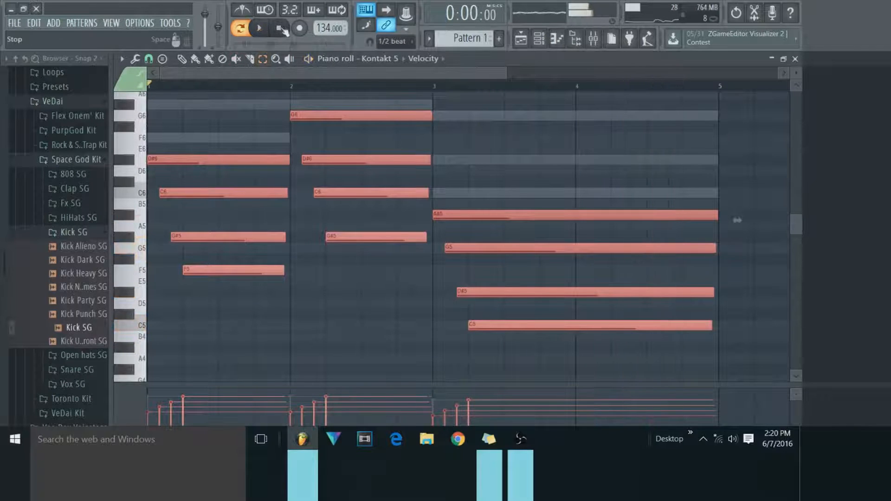
pyautogui.click(540, 42)
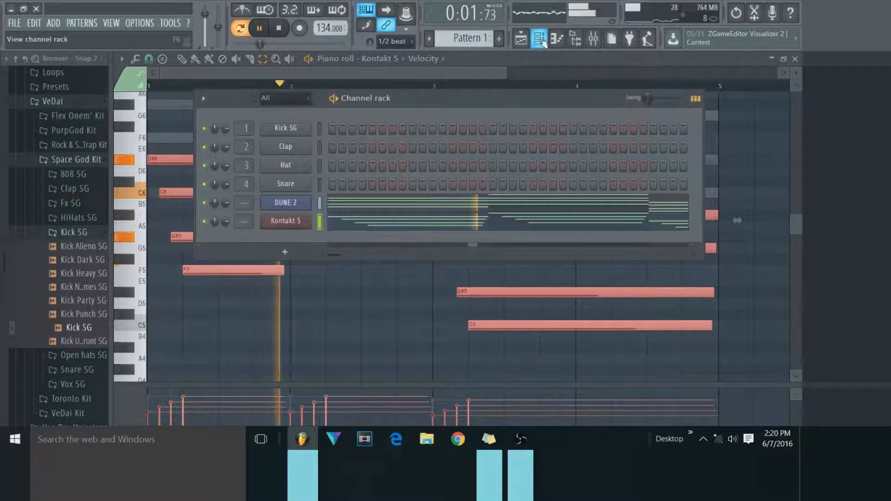
pyautogui.click(540, 43)
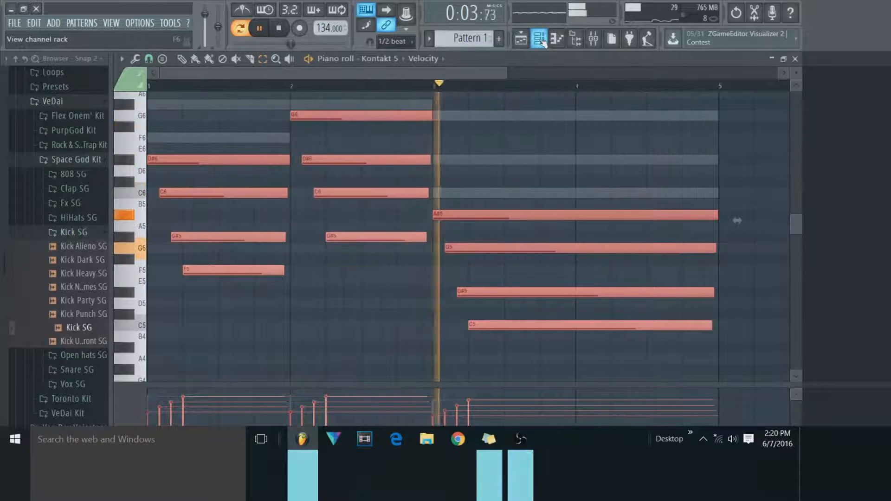
pyautogui.hotkey('ctrl', 'Up')
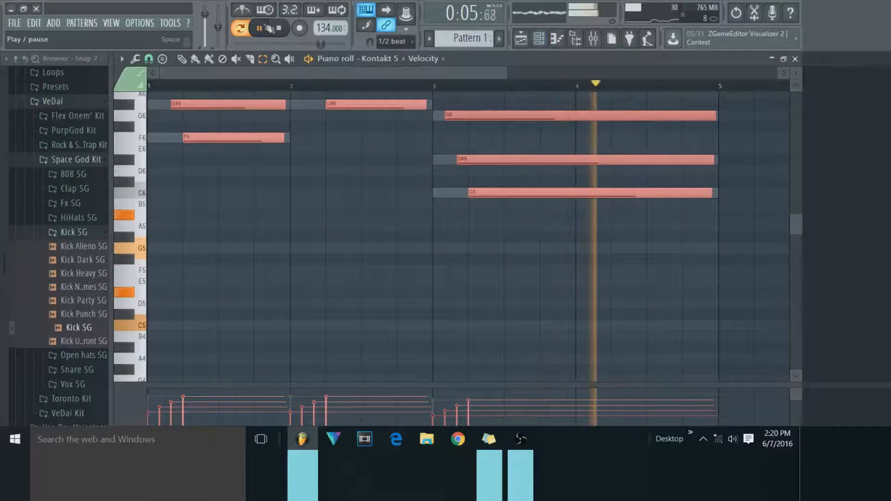
pyautogui.click(278, 28)
# Lower the tone Color of The Giant piano in the Kontakt 5 channel and close the instrument.
pyautogui.click(539, 39)
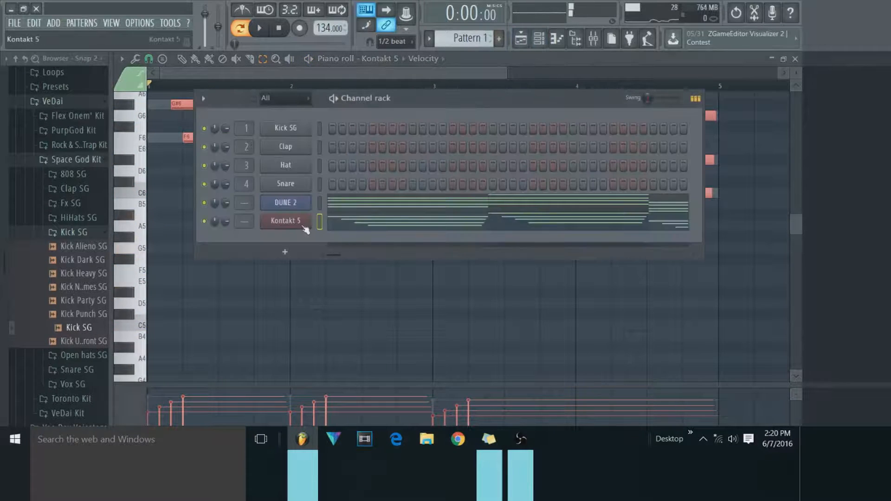
pyautogui.click(300, 223)
pyautogui.moveTo(422, 299); pyautogui.dragTo(423, 315)
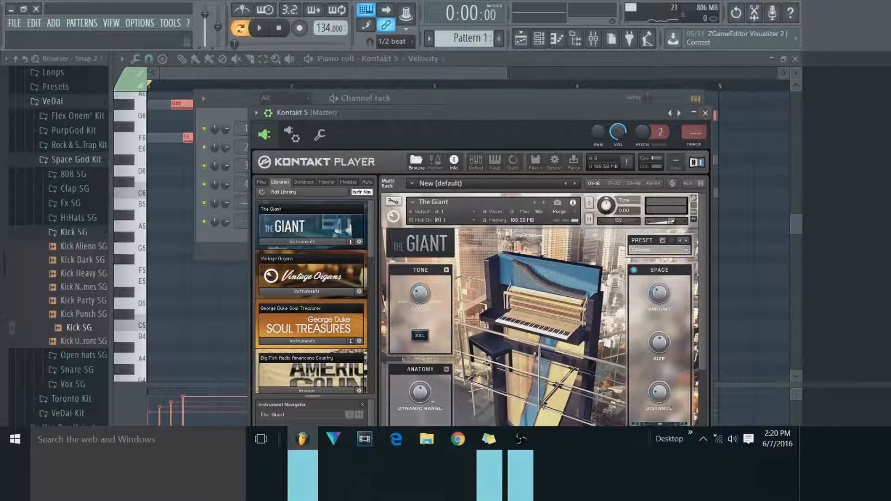
pyautogui.click(705, 113)
# Reposition the channel rack lower in the window and add a new Hive channel.
pyautogui.moveTo(342, 98); pyautogui.dragTo(360, 201)
pyautogui.click(284, 86)
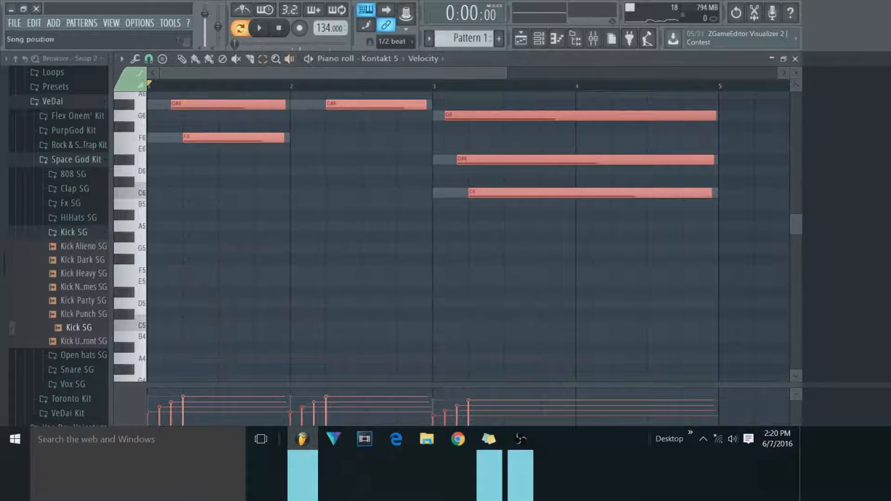
pyautogui.click(537, 44)
pyautogui.click(258, 349)
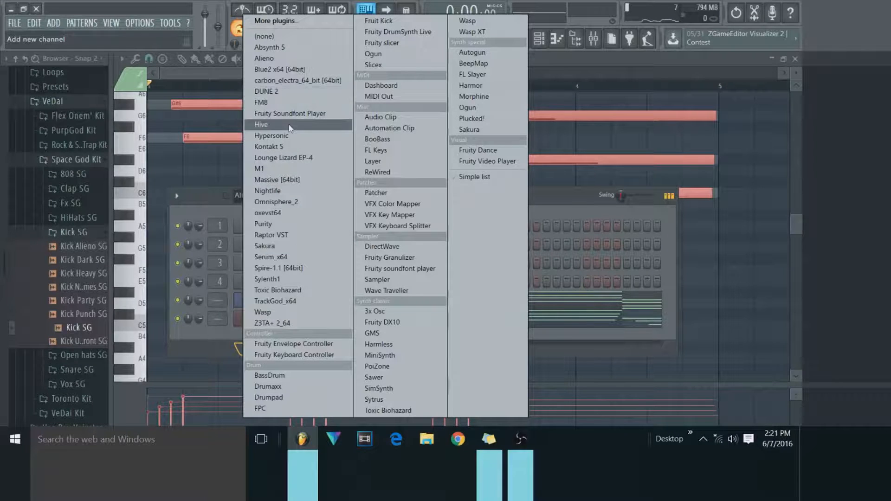
pyautogui.click(261, 125)
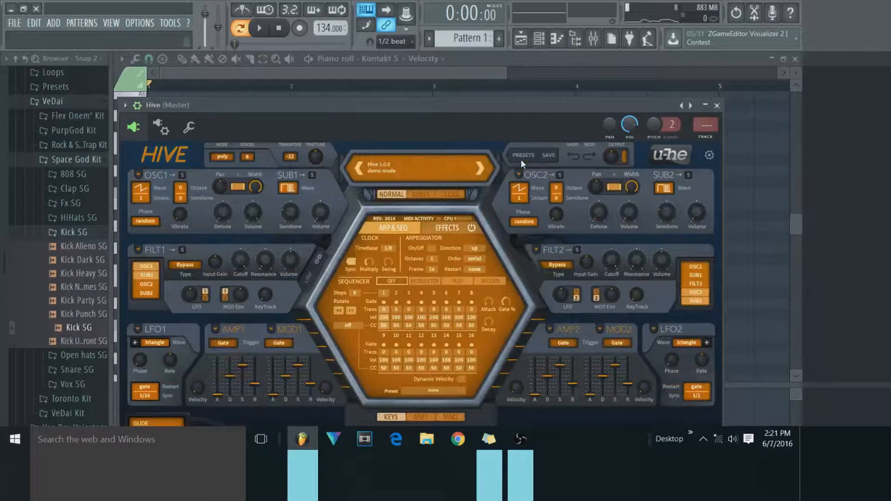
# Load the HS Florid Keys preset from Hive's 04 Keys & Classic folder and close the synth.
pyautogui.click(523, 156)
pyautogui.click(188, 232)
pyautogui.click(389, 258)
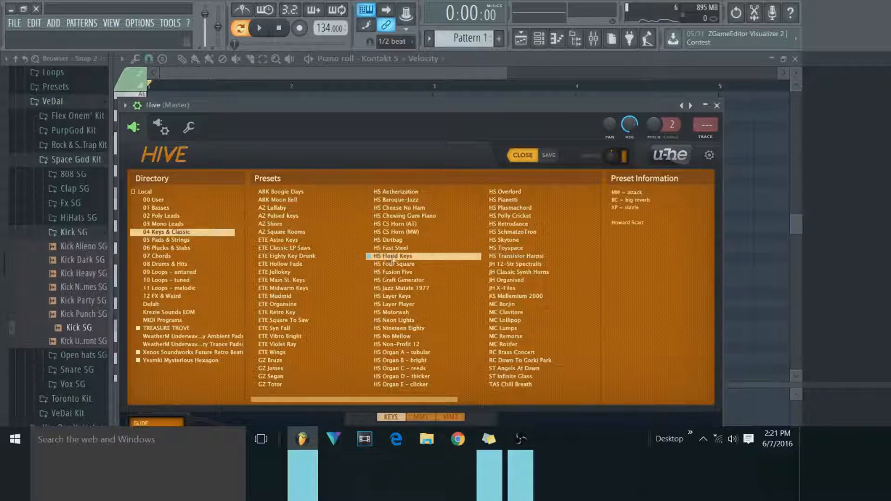
pyautogui.click(716, 105)
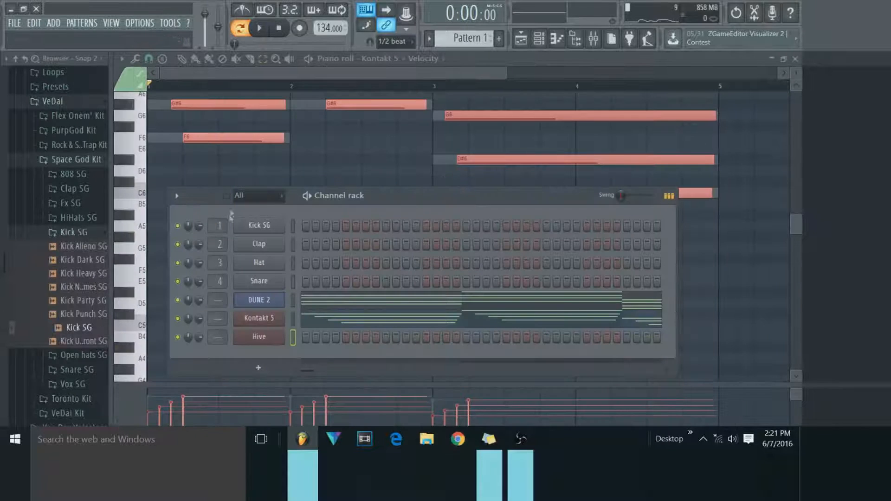
# Open the piano roll of the Hive channel.
pyautogui.rightClick(271, 337)
pyautogui.click(286, 308)
pyautogui.click(151, 59)
pyautogui.click(150, 59)
pyautogui.click(137, 59)
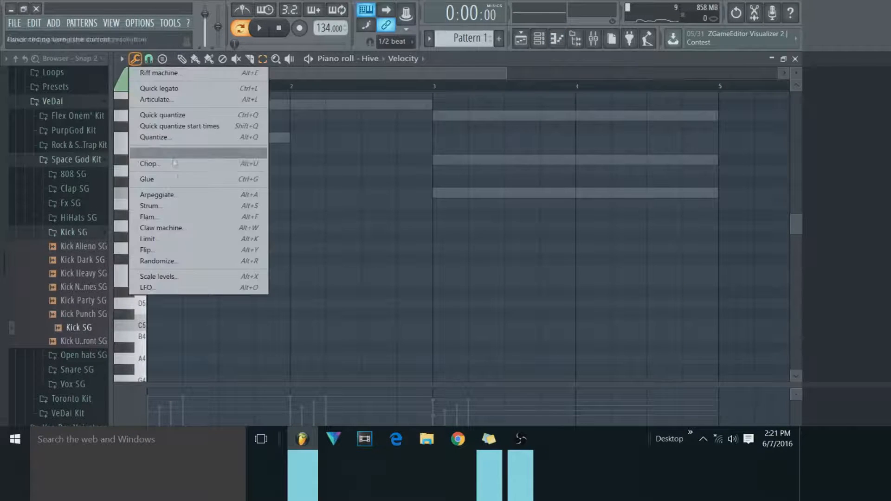
pyautogui.click(195, 179)
# Draw one-bar Hive notes following the lowest chord notes: F6 in bar 1, G#6 in bar 2 and C6 in bar 3.
pyautogui.scroll(3, 258, 180)
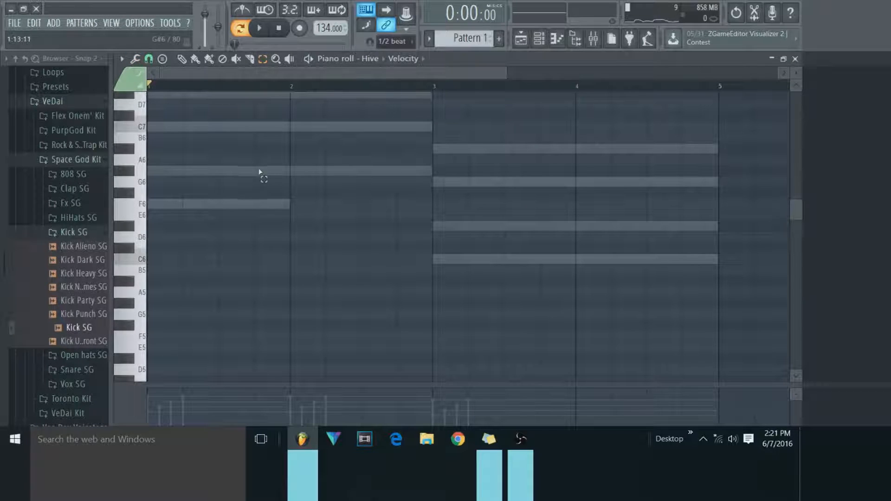
pyautogui.click(183, 60)
pyautogui.moveTo(193, 217)
pyautogui.mouseDown()
pyautogui.moveTo(167, 218)
pyautogui.moveTo(166, 200)
pyautogui.mouseUp()
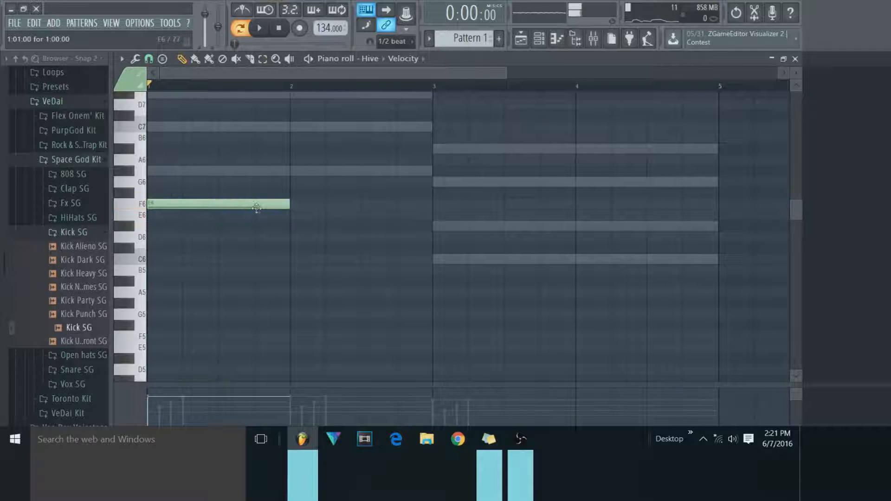
pyautogui.click(281, 208)
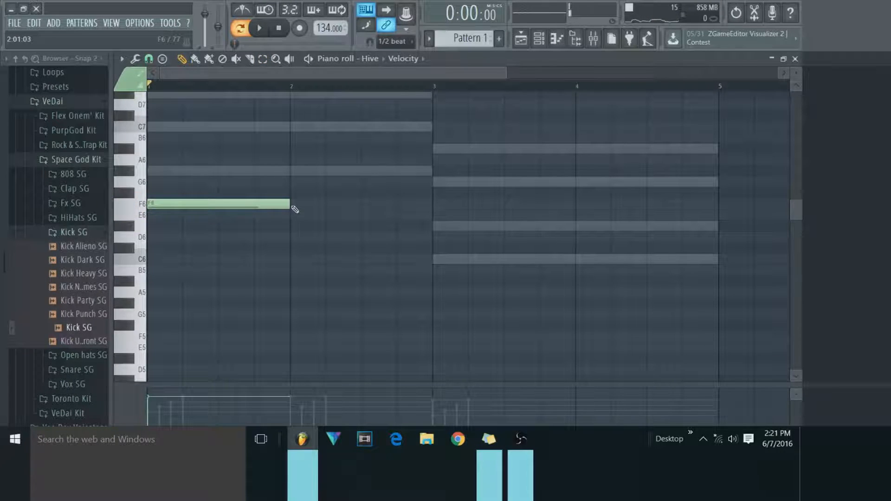
pyautogui.scroll(3, 287, 195)
pyautogui.click(292, 236)
pyautogui.click(436, 325)
# Select the three Hive notes and flam them with Absolute time and Group notes enabled.
pyautogui.click(263, 60)
pyautogui.moveTo(595, 177); pyautogui.dragTo(250, 381)
pyautogui.click(135, 59)
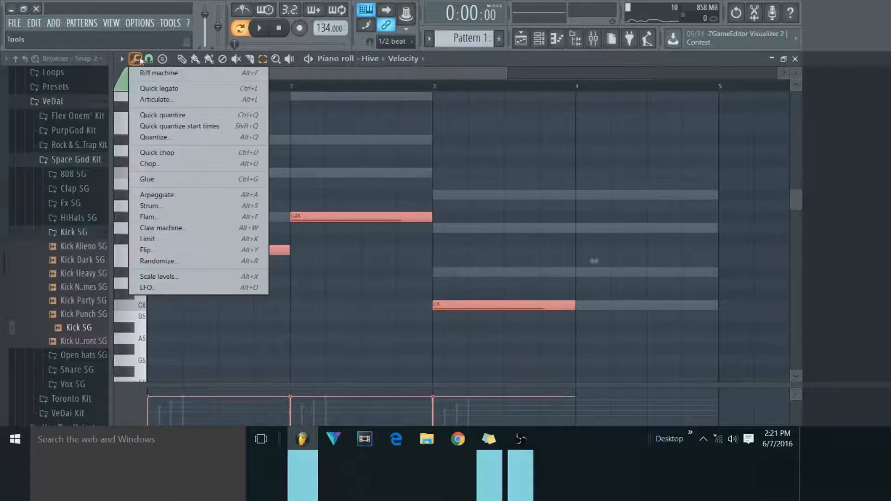
pyautogui.click(147, 217)
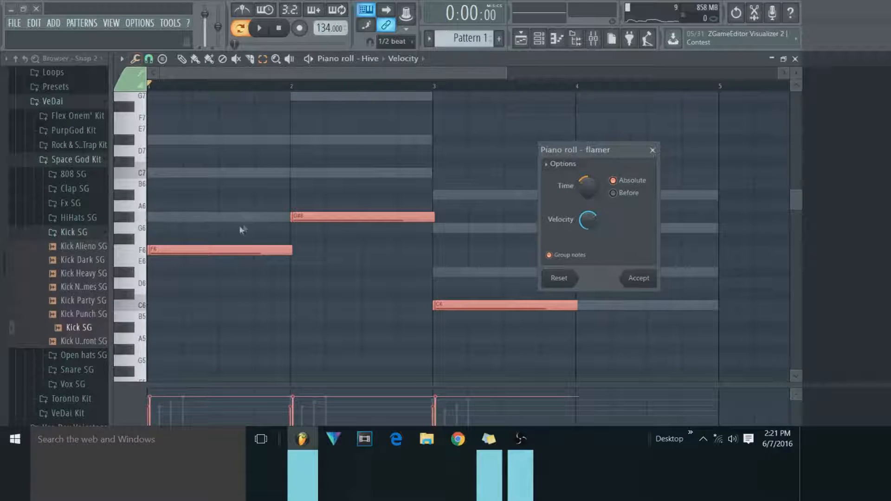
pyautogui.click(634, 285)
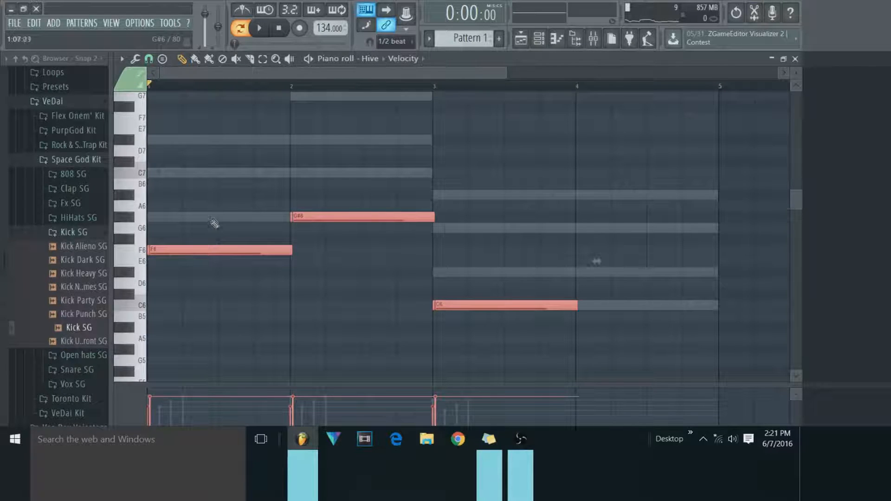
pyautogui.hotkey('ctrl', 'd')
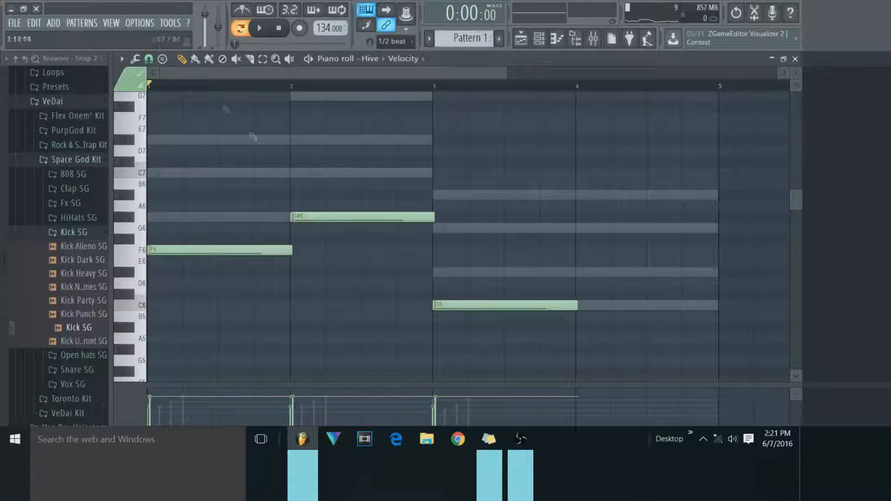
pyautogui.moveTo(313, 217)
pyautogui.mouseDown()
pyautogui.moveTo(314, 193)
pyautogui.moveTo(315, 214)
pyautogui.mouseUp()
pyautogui.click(163, 61)
pyautogui.click(151, 72)
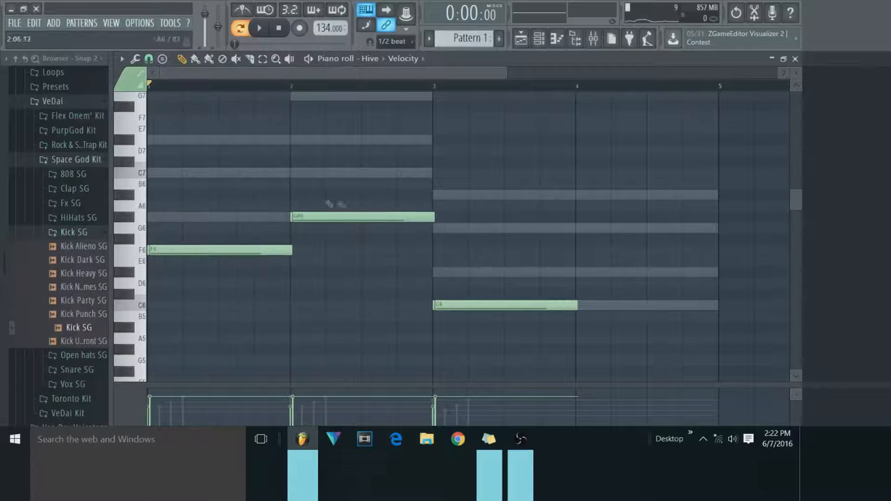
# Select all three Hive notes, flam them once more with Absolute time, and clear the selection.
pyautogui.hotkey('ctrl', 'a')
pyautogui.click(135, 58)
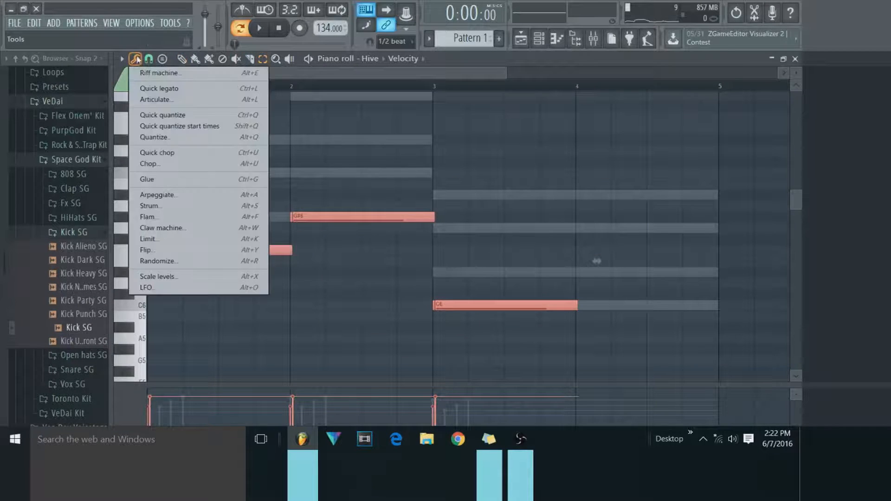
pyautogui.click(185, 226)
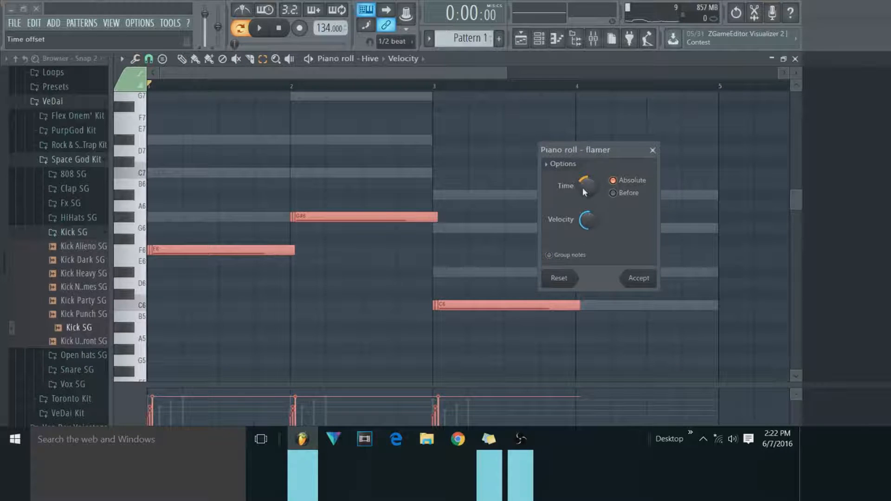
pyautogui.click(637, 278)
pyautogui.keyDown('ctrl'); pyautogui.click(346, 193); pyautogui.keyUp('ctrl')
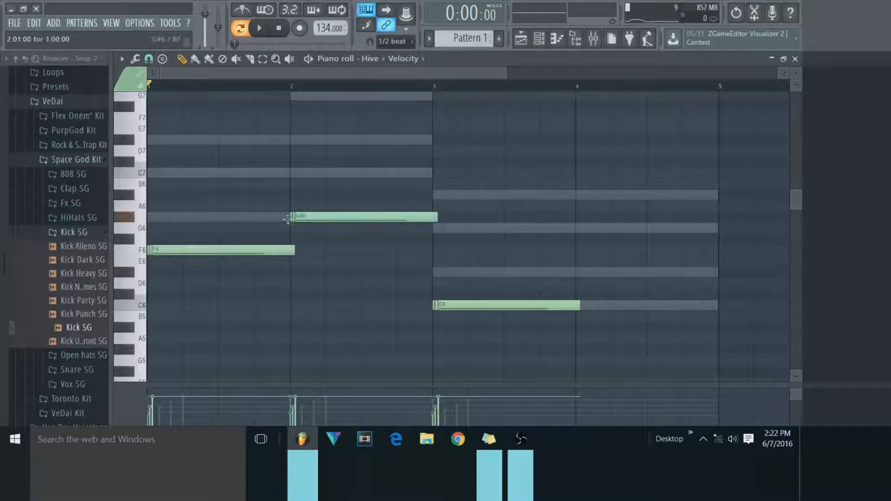
# Replace the flammed G#6 notes in bar 2 with a single plain G#6 note and shorten it to about half a beat.
pyautogui.moveTo(311, 216); pyautogui.dragTo(317, 195)
pyautogui.rightClick(316, 195)
pyautogui.rightClick(319, 217)
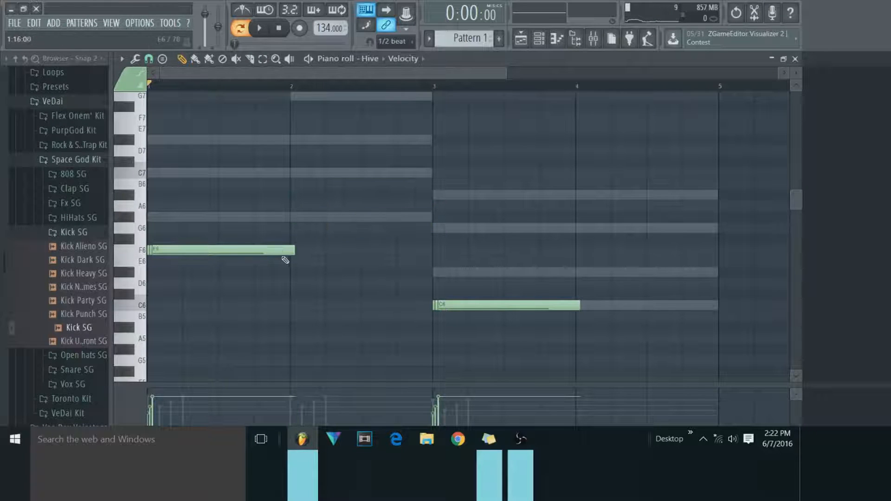
pyautogui.moveTo(294, 206); pyautogui.dragTo(294, 217)
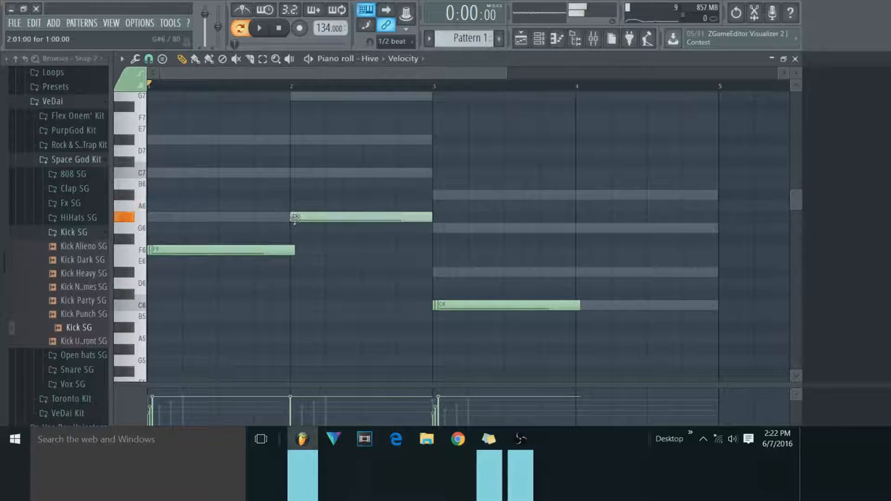
pyautogui.moveTo(430, 216); pyautogui.dragTo(280, 226)
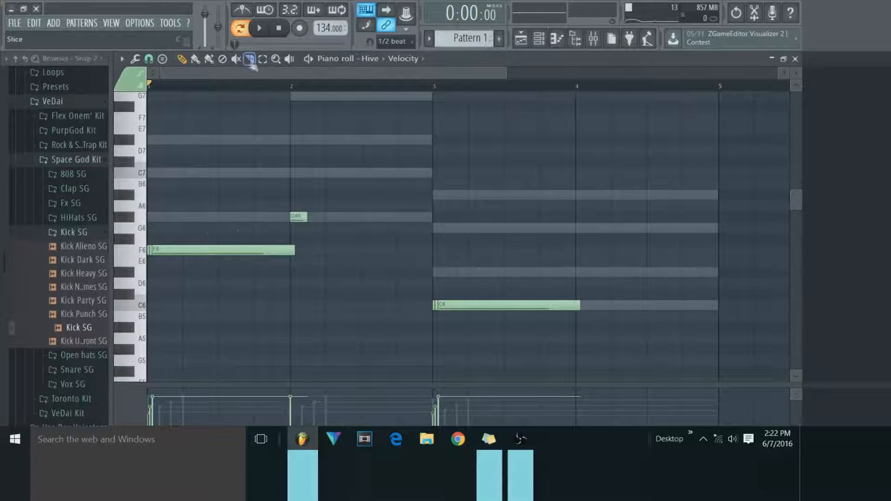
# Play the Hive pattern from the start in pattern mode, stop it, and place the playhead within bar 2.
pyautogui.click(265, 11)
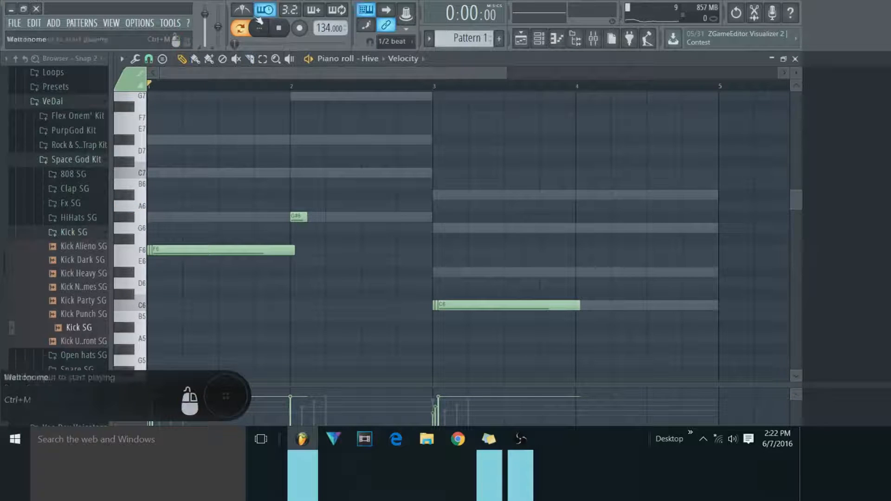
pyautogui.click(260, 28)
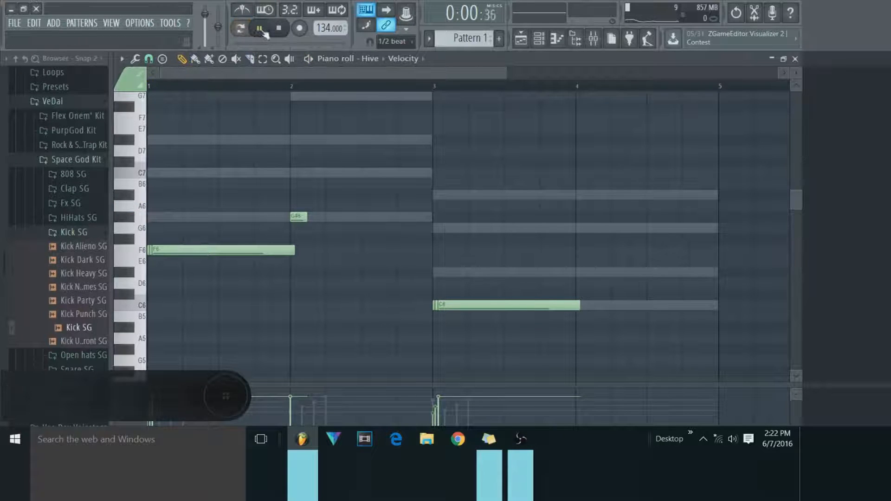
pyautogui.click(262, 28)
pyautogui.click(240, 29)
pyautogui.click(260, 29)
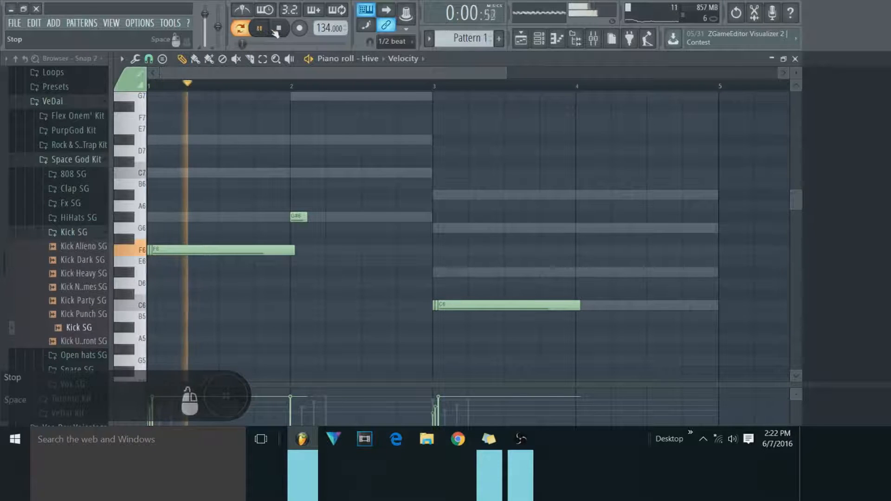
pyautogui.click(278, 29)
pyautogui.click(396, 85)
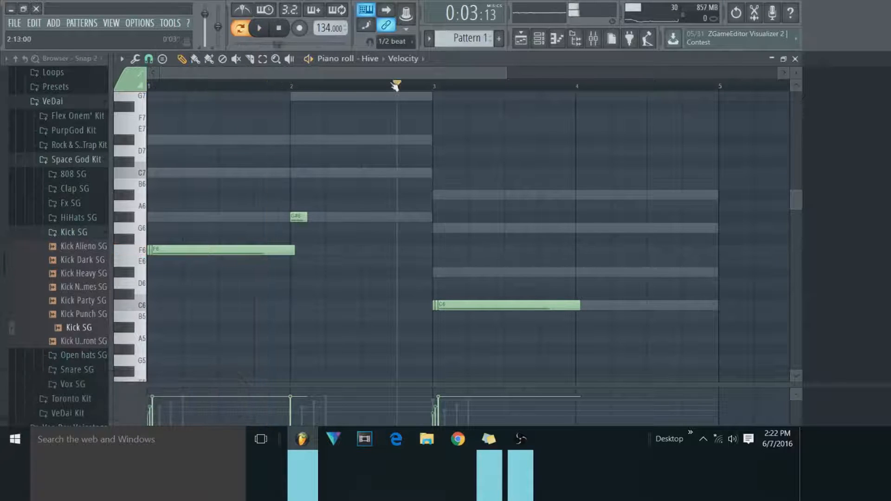
pyautogui.click(290, 218)
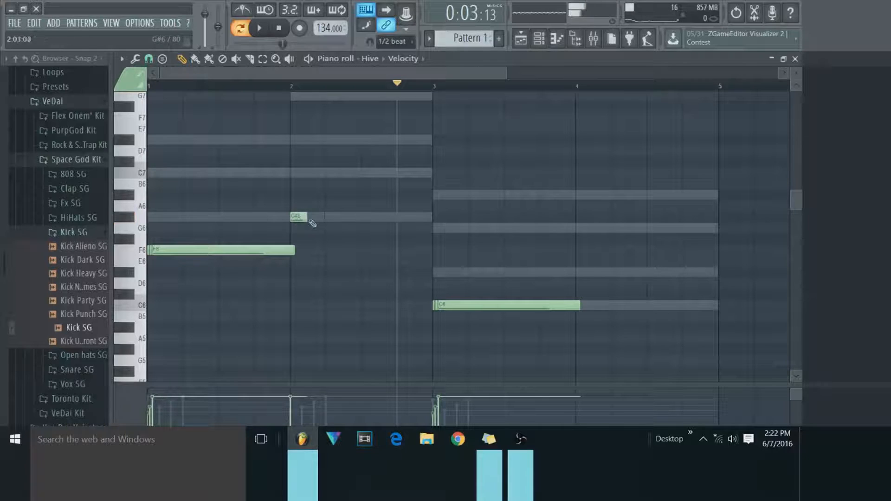
# Extend the G#6 note to fill bar 2 and flam all Hive notes with Absolute time and Group notes enabled.
pyautogui.moveTo(307, 219); pyautogui.dragTo(428, 223)
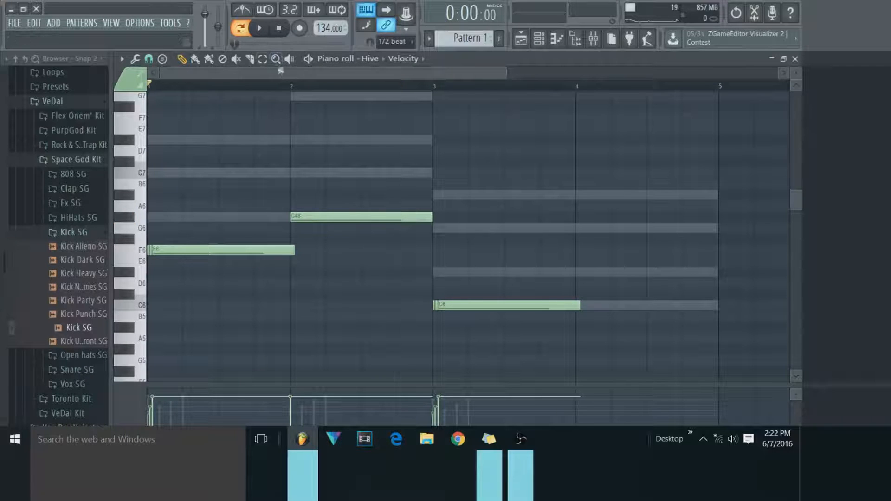
pyautogui.moveTo(504, 146); pyautogui.dragTo(329, 218)
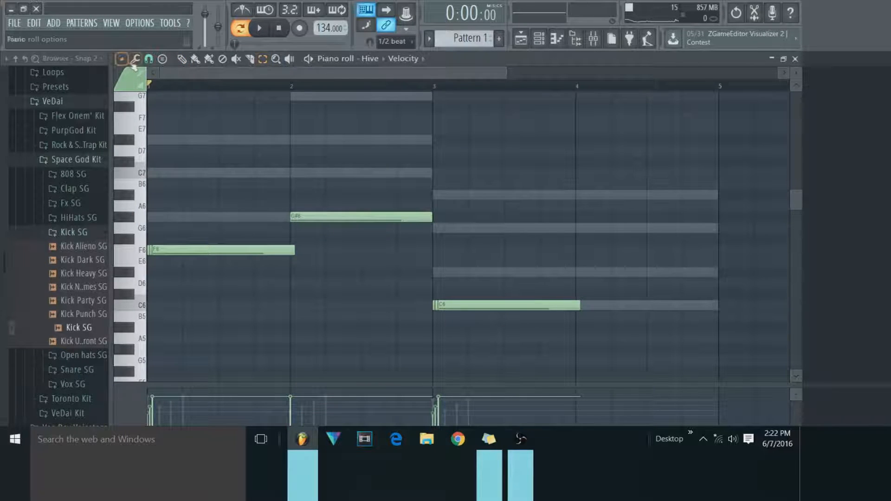
pyautogui.click(135, 58)
pyautogui.click(175, 216)
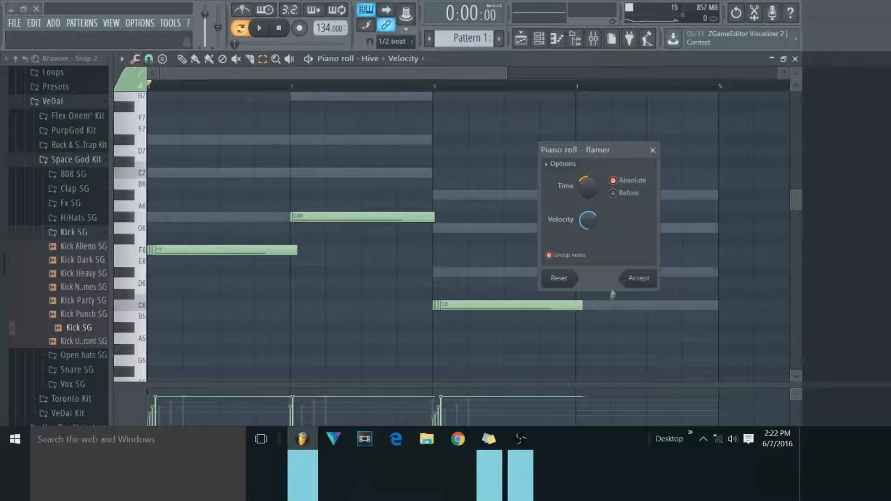
pyautogui.click(643, 284)
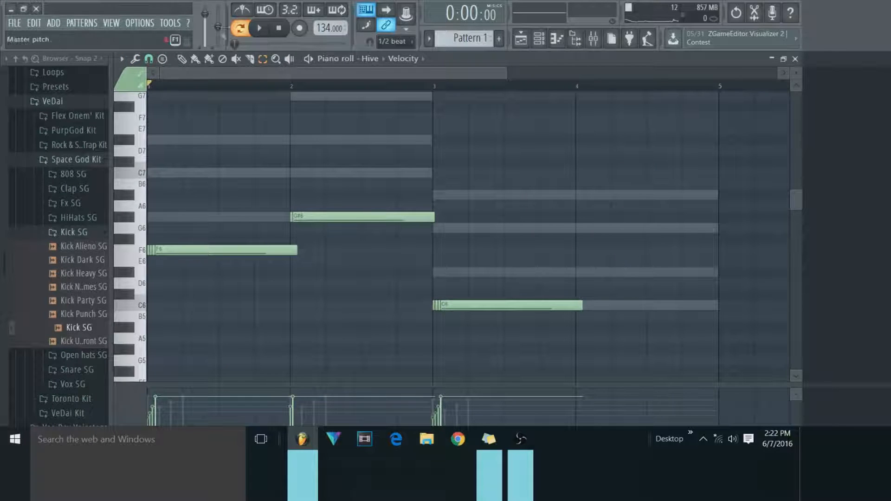
# Play the flammed pattern, and add another flam with Absolute time to all selected Hive notes.
pyautogui.click(265, 28)
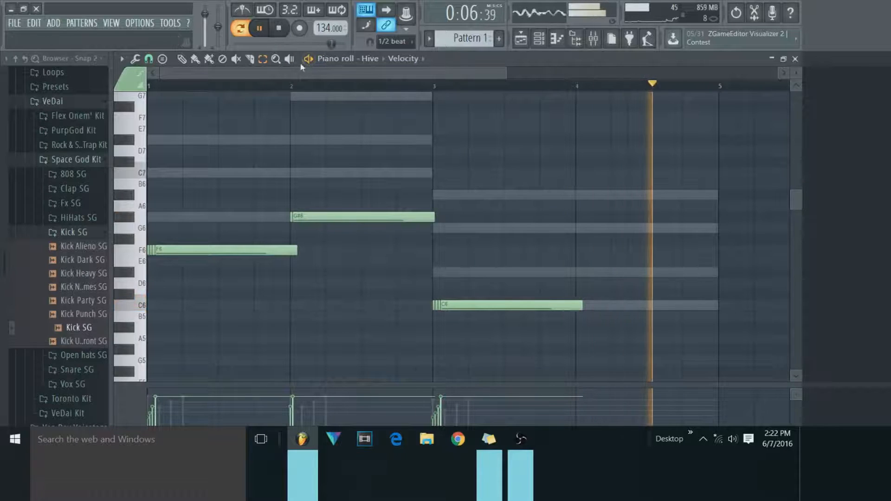
pyautogui.press('space')
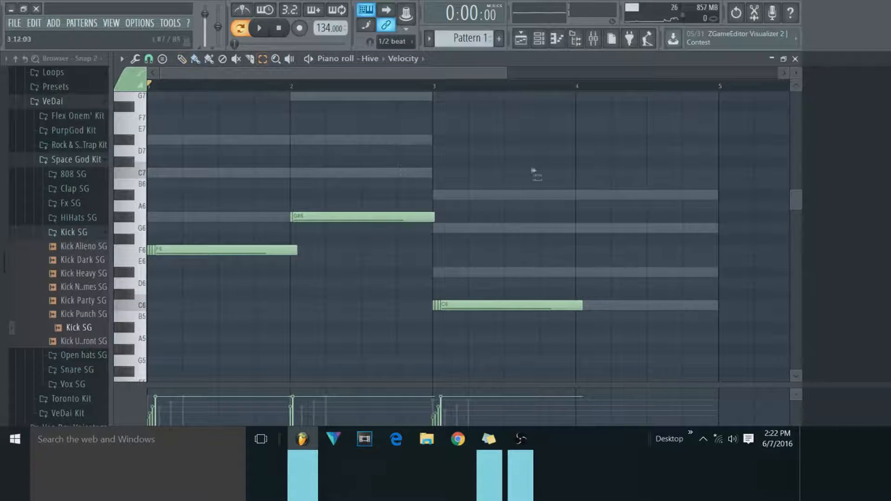
pyautogui.hotkey('ctrl', 'a')
pyautogui.click(134, 58)
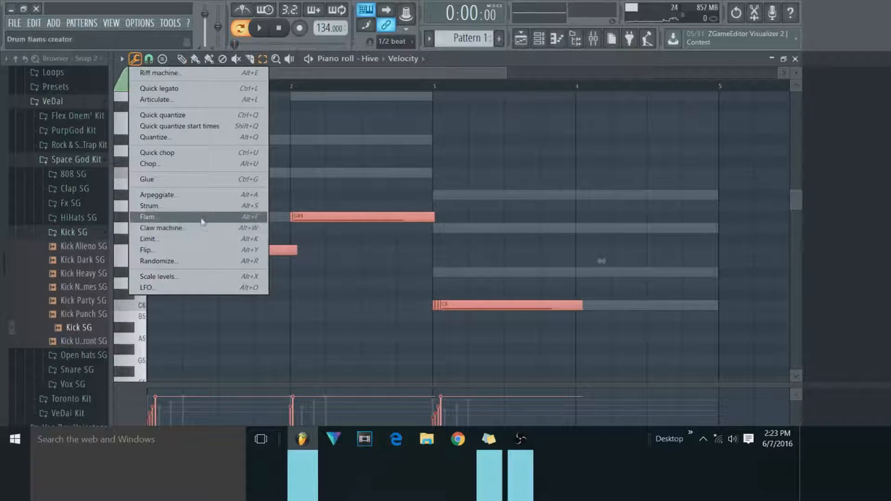
pyautogui.click(202, 218)
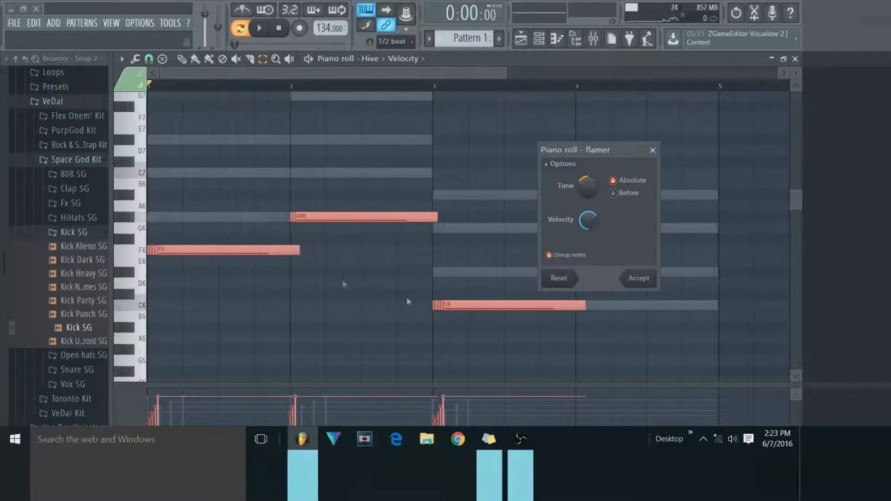
pyautogui.click(639, 279)
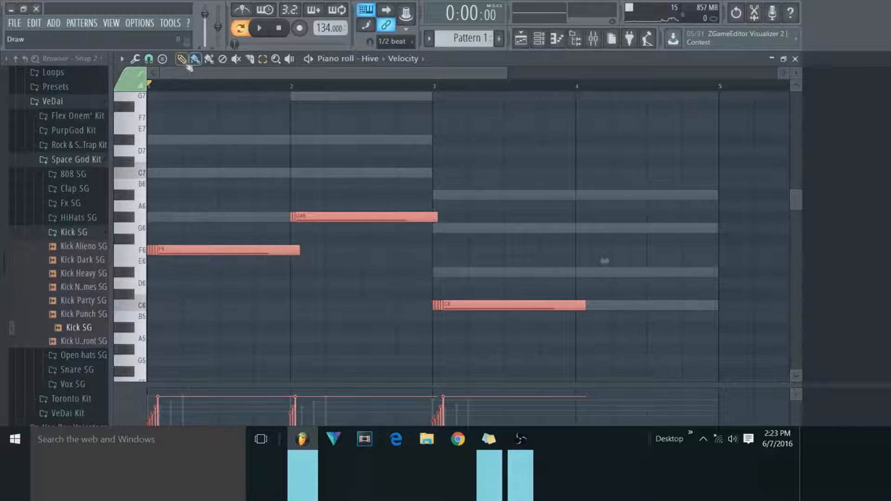
pyautogui.click(360, 200)
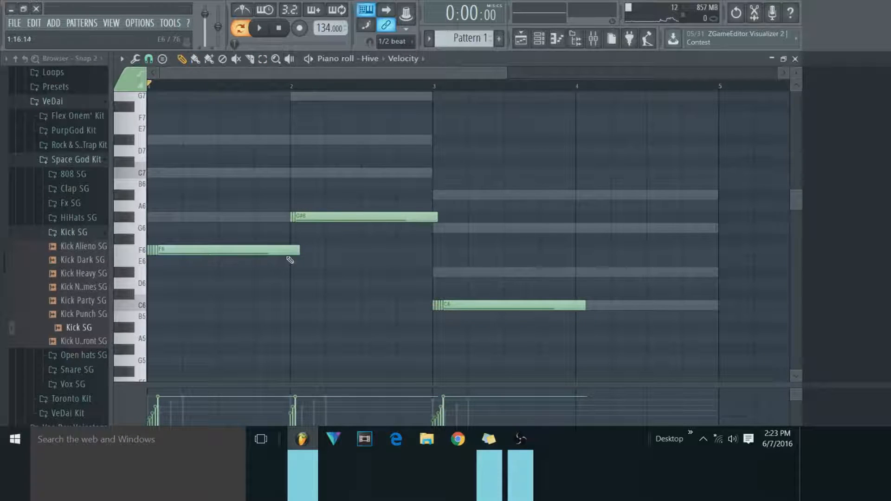
# Place a one-bar A#6 note in bar 4 and set the piano roll snap to 1/4 step.
pyautogui.moveTo(321, 176)
pyautogui.mouseDown()
pyautogui.moveTo(371, 176)
pyautogui.moveTo(322, 184)
pyautogui.mouseUp()
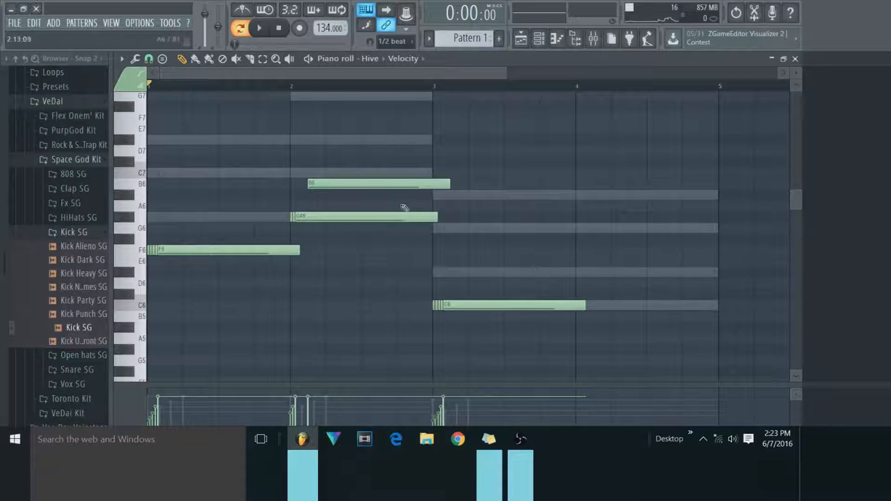
pyautogui.moveTo(388, 186); pyautogui.dragTo(655, 195)
pyautogui.click(135, 59)
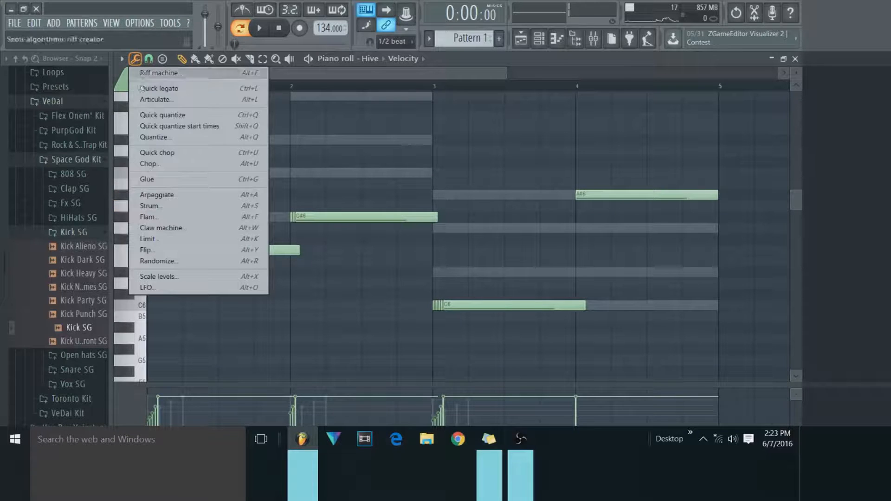
pyautogui.click(148, 58)
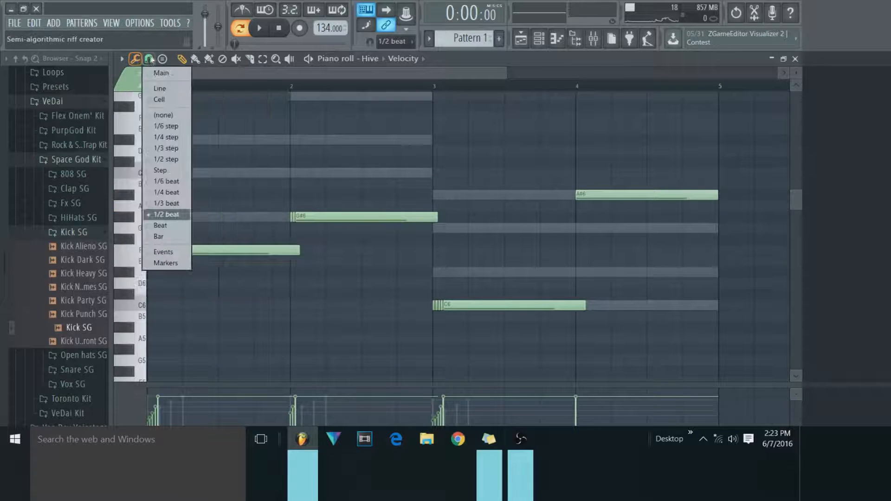
pyautogui.click(166, 137)
# Draw a very short G6 grace note at the start of bar 4 and make the A#6 note begin right after it.
pyautogui.click(575, 228)
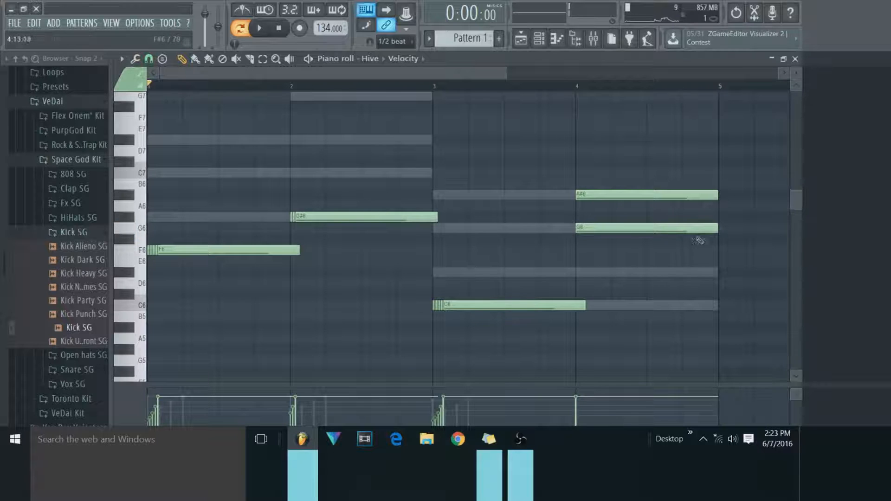
pyautogui.moveTo(717, 229); pyautogui.dragTo(596, 230)
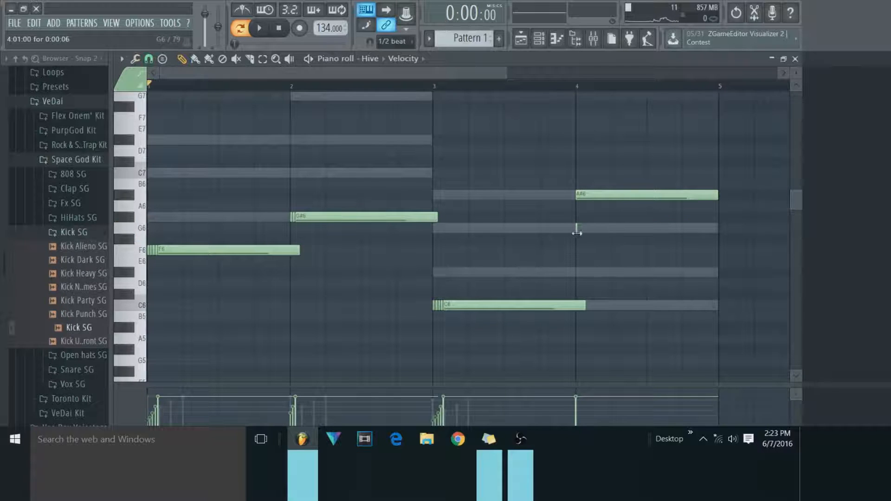
pyautogui.moveTo(592, 195); pyautogui.dragTo(596, 195)
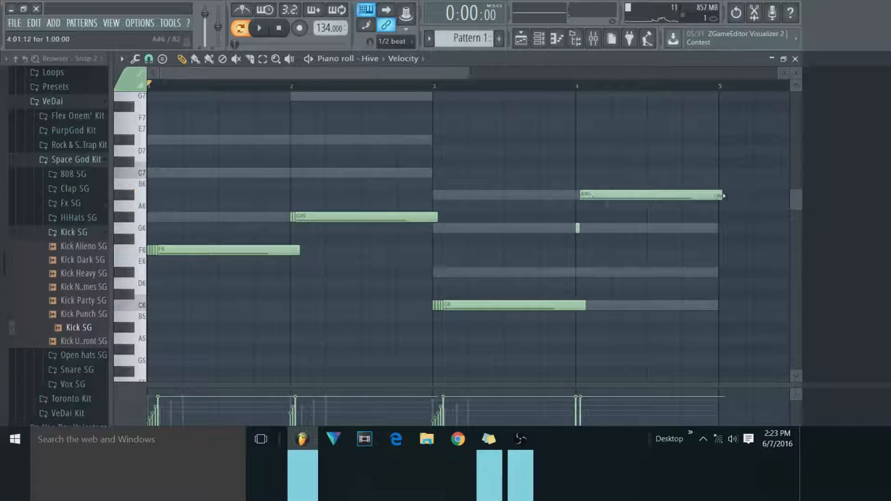
# Play the Hive pattern from the start of bar 3 and stop playback.
pyautogui.click(436, 82)
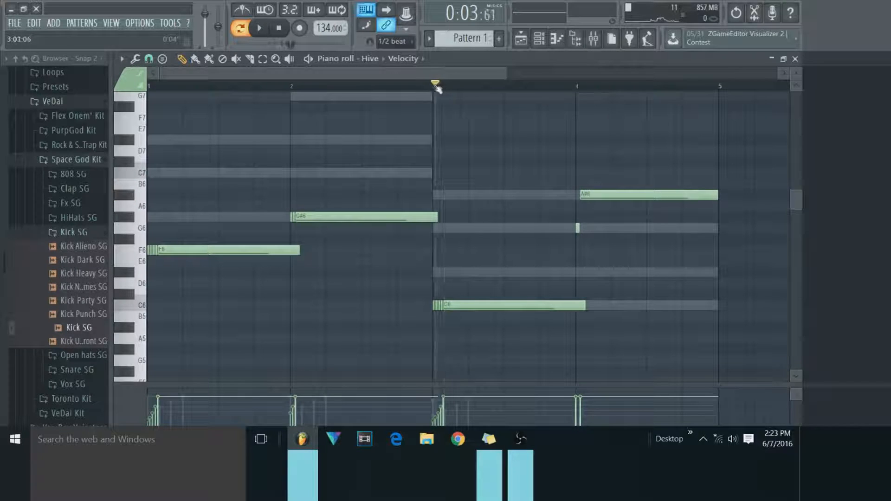
pyautogui.click(262, 28)
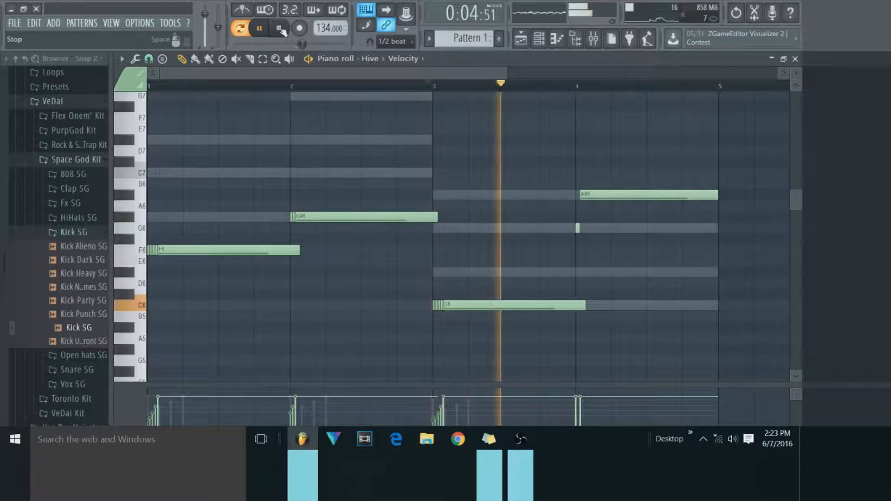
pyautogui.click(279, 28)
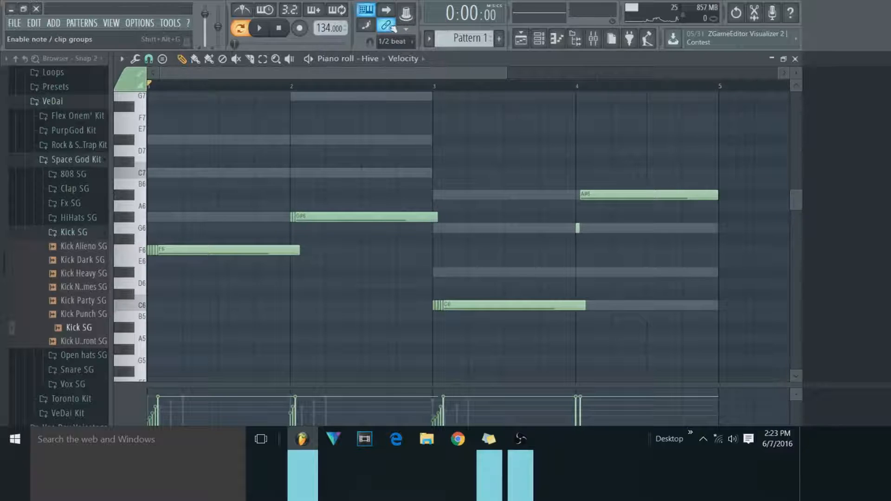
# Turn off note grouping, try the long bar 2 note on A6, and delete the G6 and A#6 notes in bar 4.
pyautogui.moveTo(369, 216); pyautogui.dragTo(366, 208)
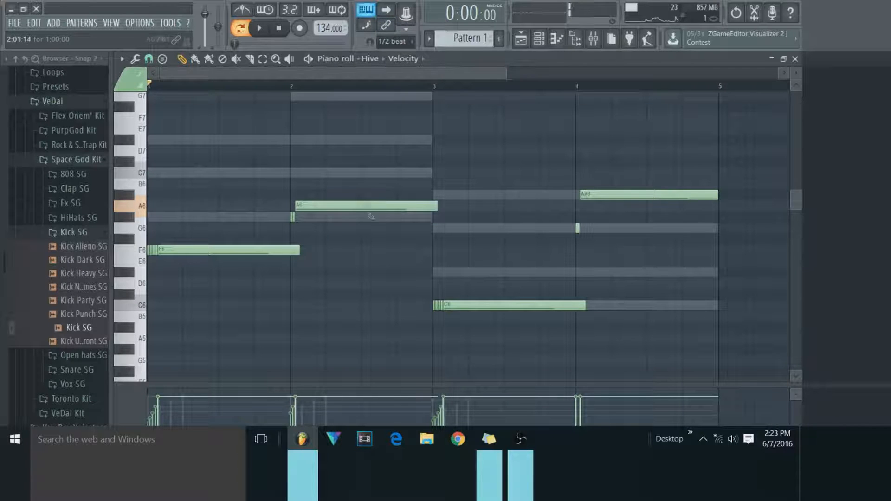
pyautogui.rightClick(614, 197)
pyautogui.moveTo(337, 208); pyautogui.dragTo(335, 217)
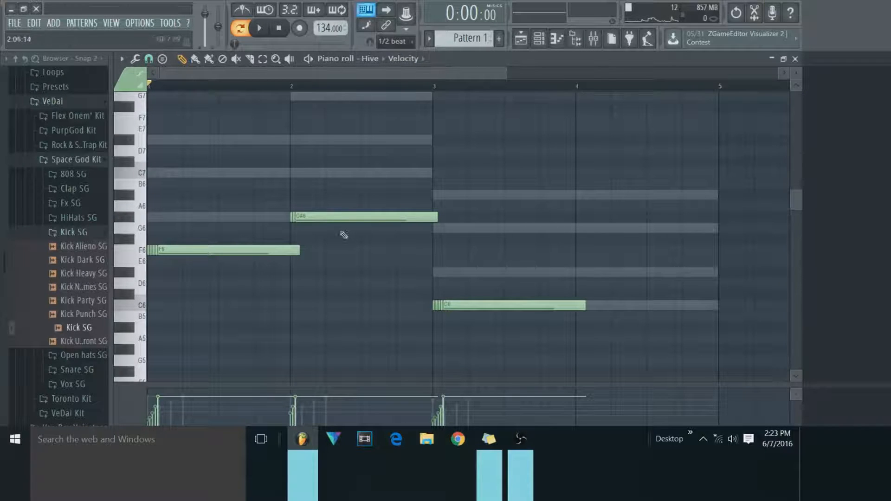
# Raise only the long notes above their flams: bar 2 to C7, bar 1 to G#6 and bar 3 to D#6.
pyautogui.moveTo(337, 218); pyautogui.dragTo(343, 174)
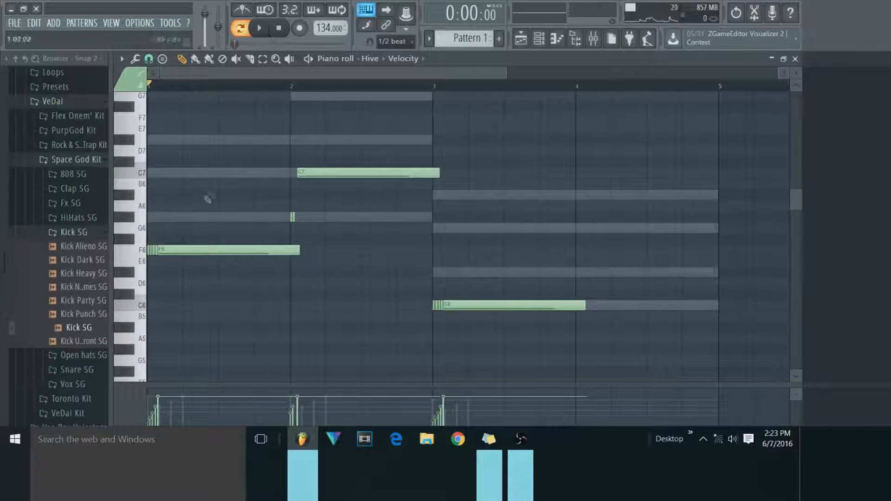
pyautogui.moveTo(187, 251); pyautogui.dragTo(186, 216)
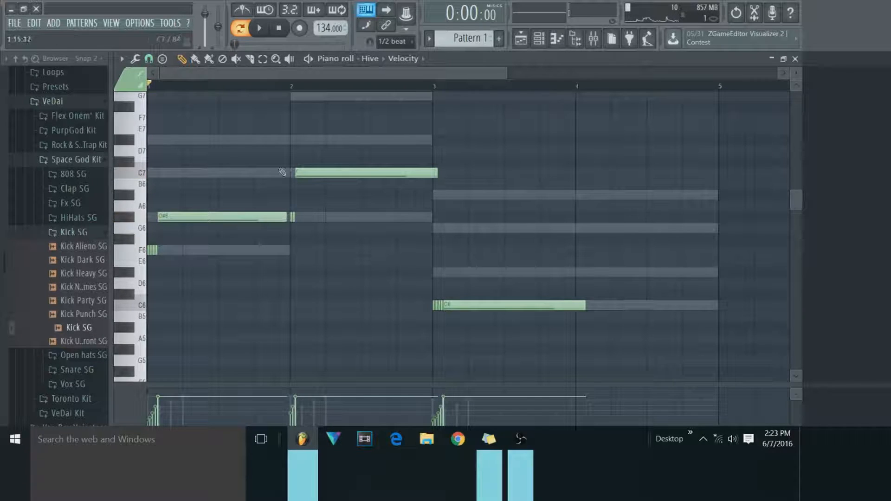
pyautogui.moveTo(454, 297); pyautogui.dragTo(455, 264)
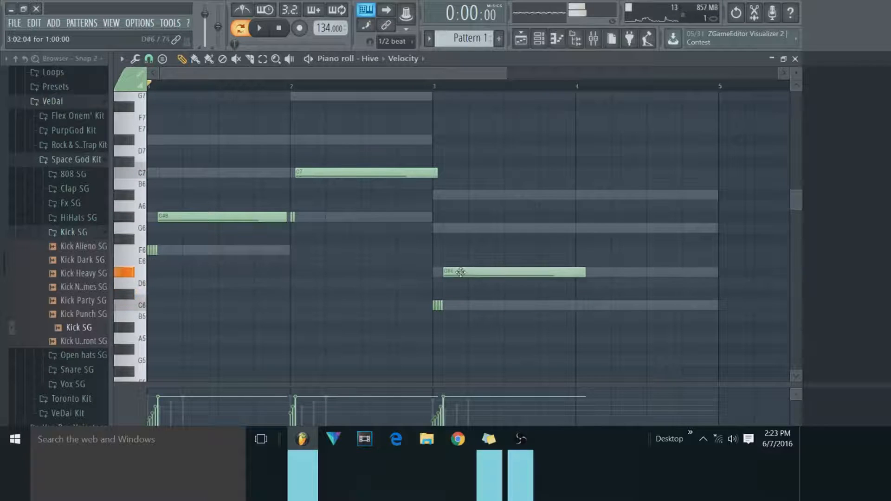
# During playback, lengthen the D#6 note to near the end of bar 4, remove the last C6 flam hit and nudge D#6 earlier.
pyautogui.click(259, 28)
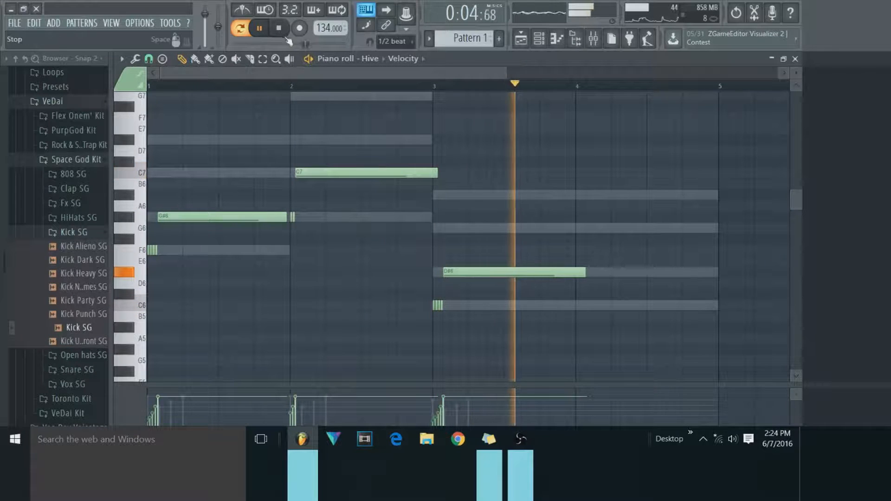
pyautogui.moveTo(572, 272); pyautogui.dragTo(685, 274)
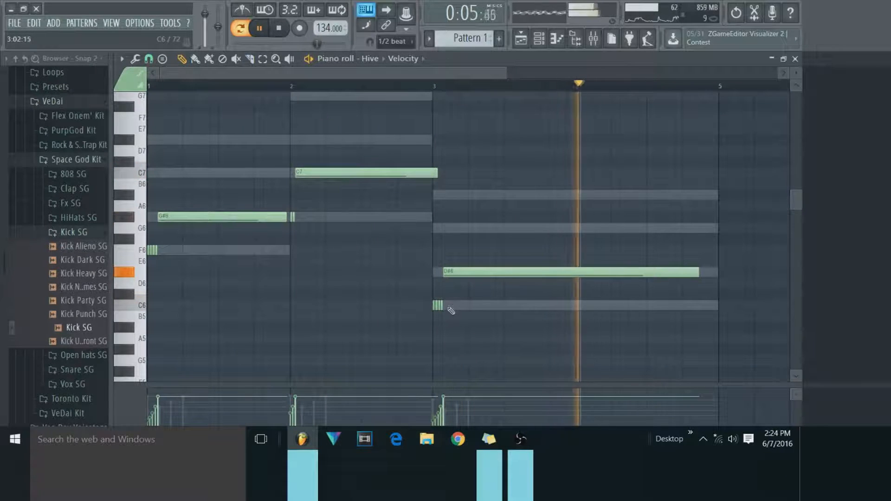
pyautogui.moveTo(470, 273); pyautogui.dragTo(467, 274)
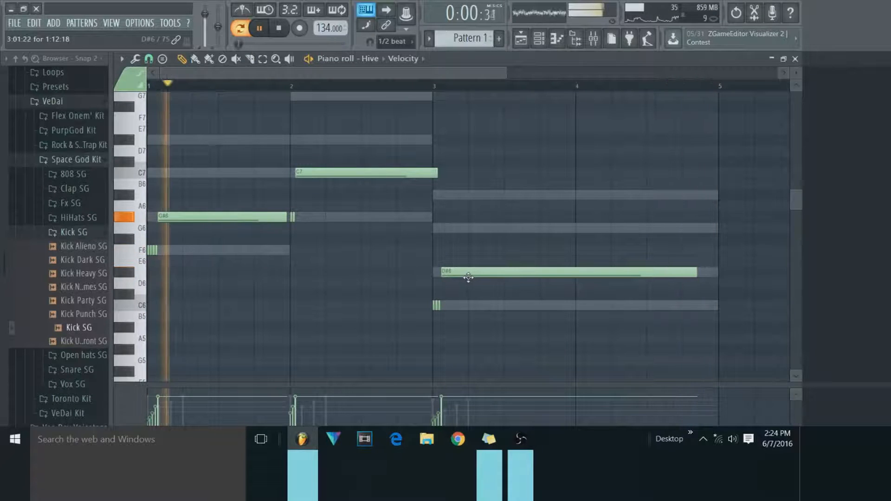
pyautogui.rightClick(439, 306)
pyautogui.moveTo(460, 273); pyautogui.dragTo(458, 272)
pyautogui.click(283, 33)
# Add a second Hive instrument channel and load the AZ Clean SuperPluck preset from 06 Plucks & Stabs.
pyautogui.click(539, 39)
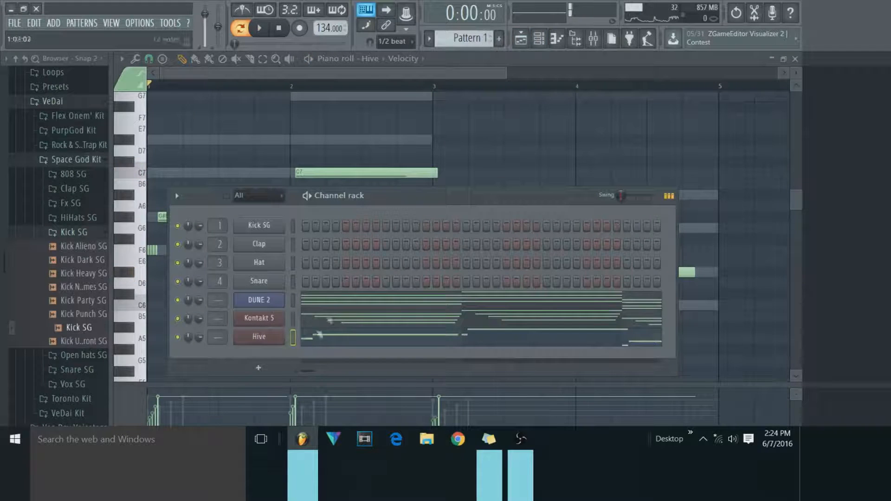
pyautogui.click(258, 368)
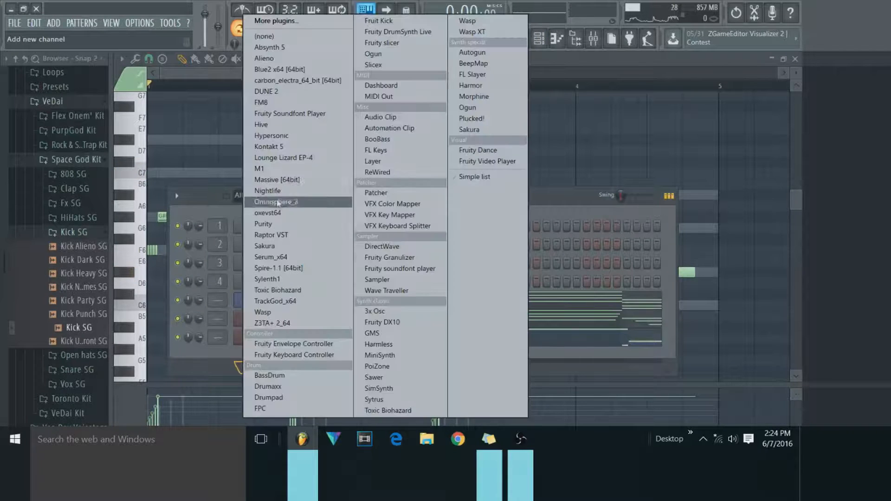
pyautogui.click(278, 124)
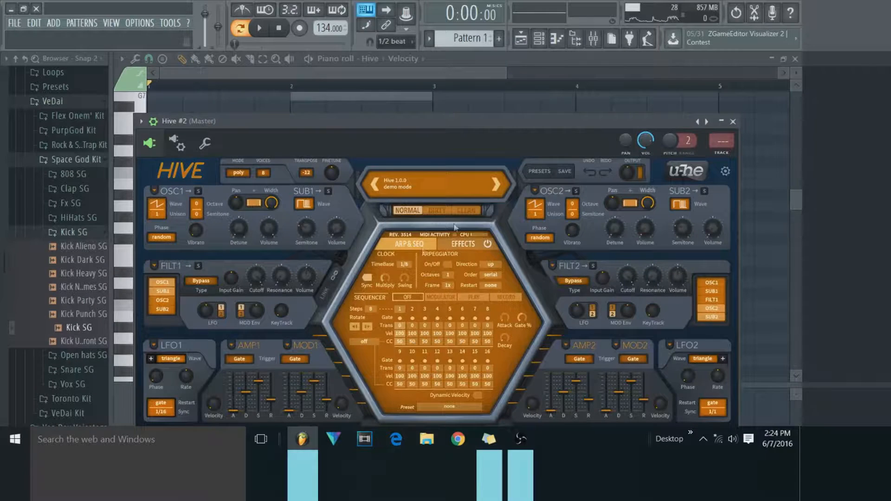
pyautogui.click(471, 94)
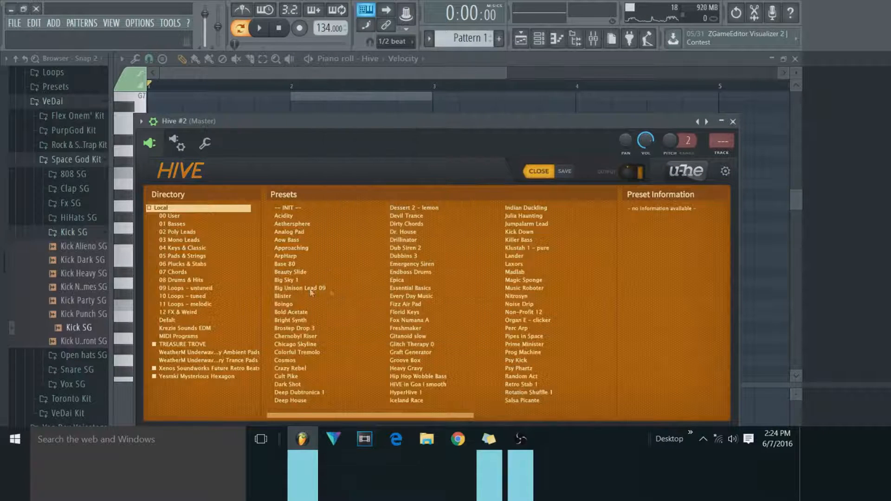
pyautogui.click(199, 264)
pyautogui.click(301, 264)
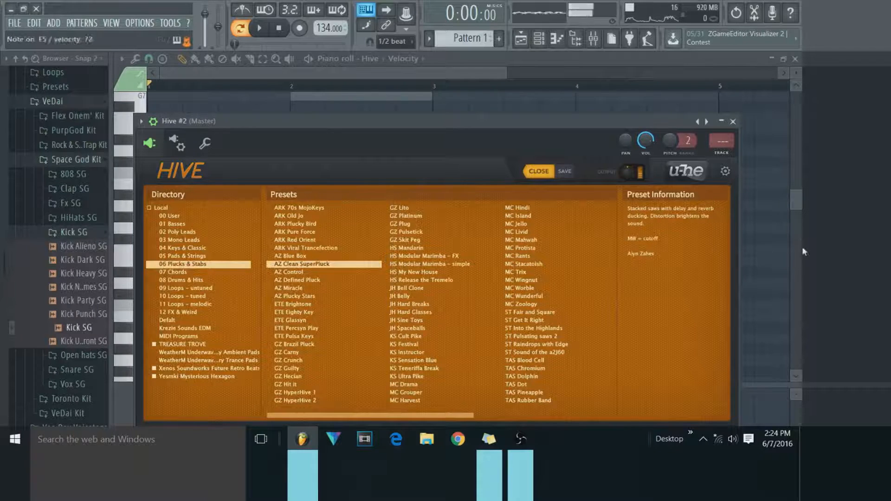
pyautogui.click(733, 122)
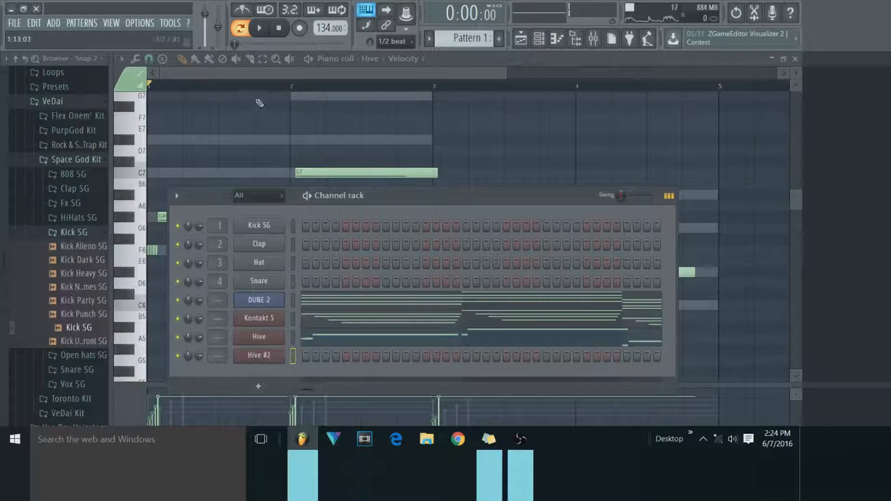
pyautogui.rightClick(261, 357)
pyautogui.click(300, 307)
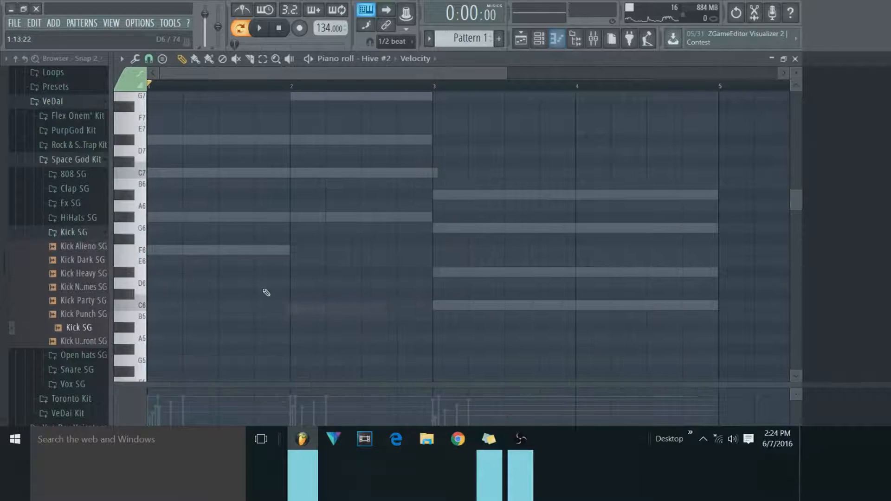
pyautogui.click(136, 59)
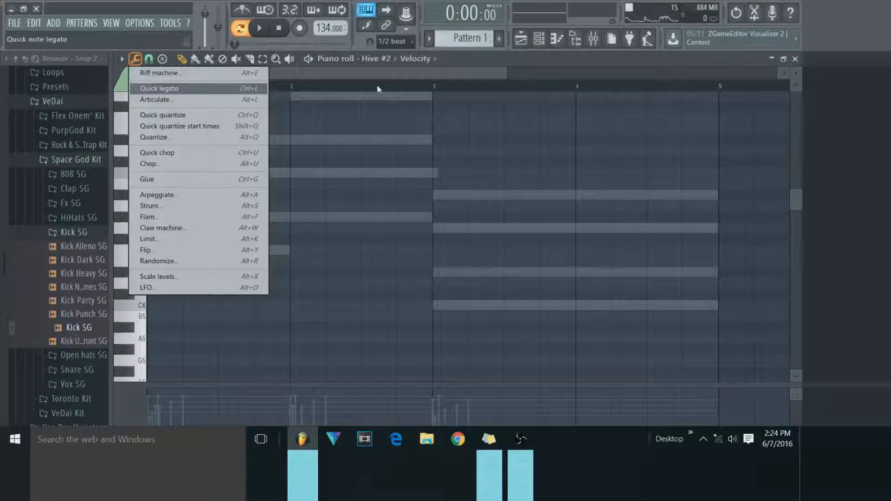
pyautogui.press('Escape')
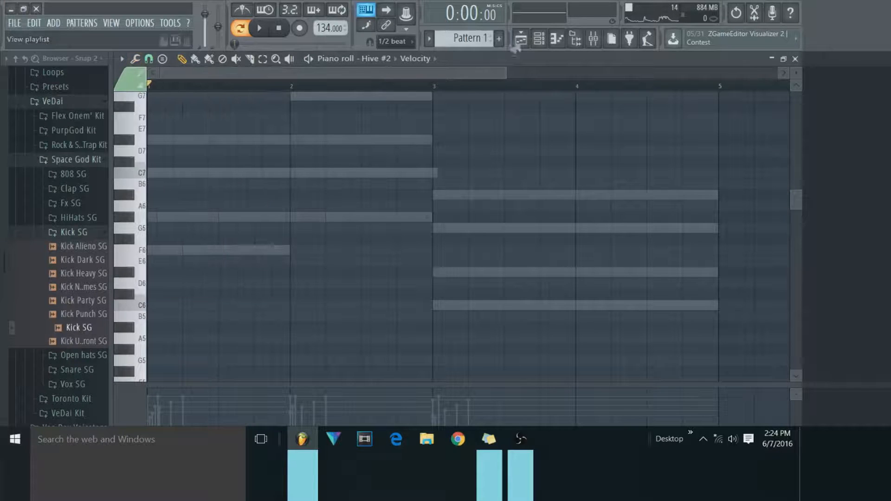
# Copy the notes of the DUNE 2 channel and paste them into the Hive #2 channel.
pyautogui.click(539, 40)
pyautogui.rightClick(269, 301)
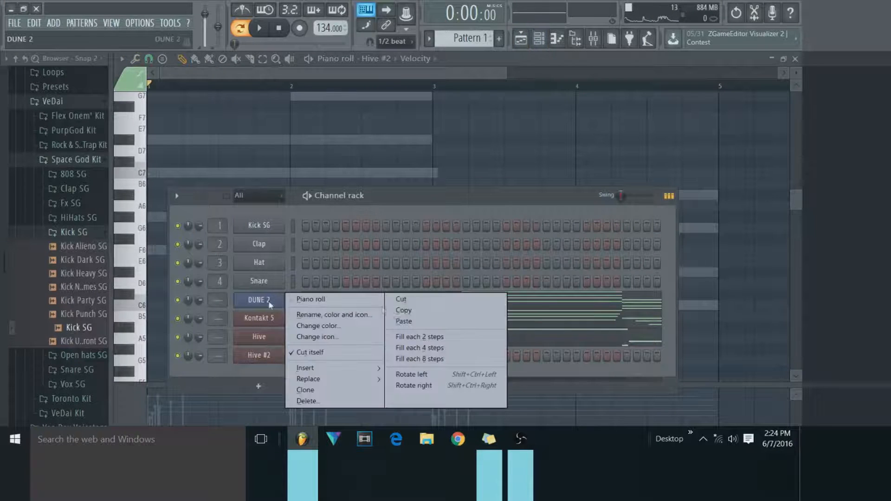
pyautogui.click(431, 311)
pyautogui.rightClick(258, 356)
pyautogui.click(418, 334)
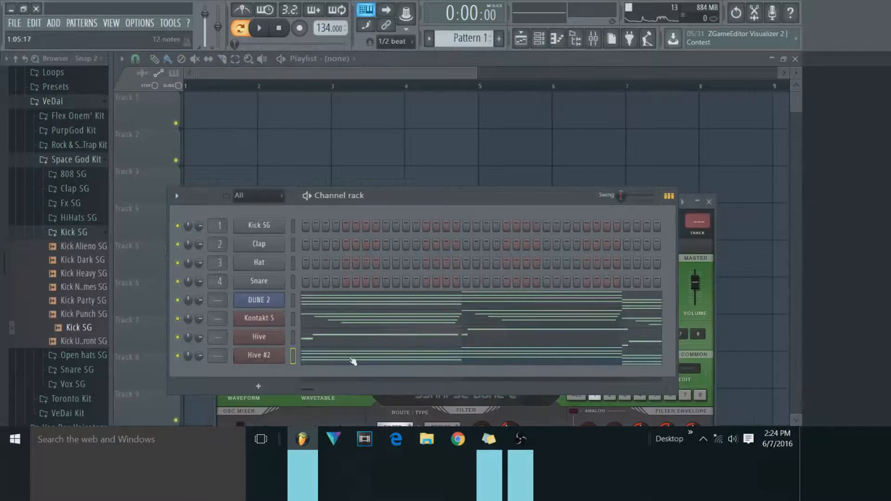
# Open the Hive #2 chords in the piano roll and select all the notes.
pyautogui.click(352, 357)
pyautogui.scroll(3, 317, 286)
pyautogui.click(275, 60)
pyautogui.rightClick(294, 108)
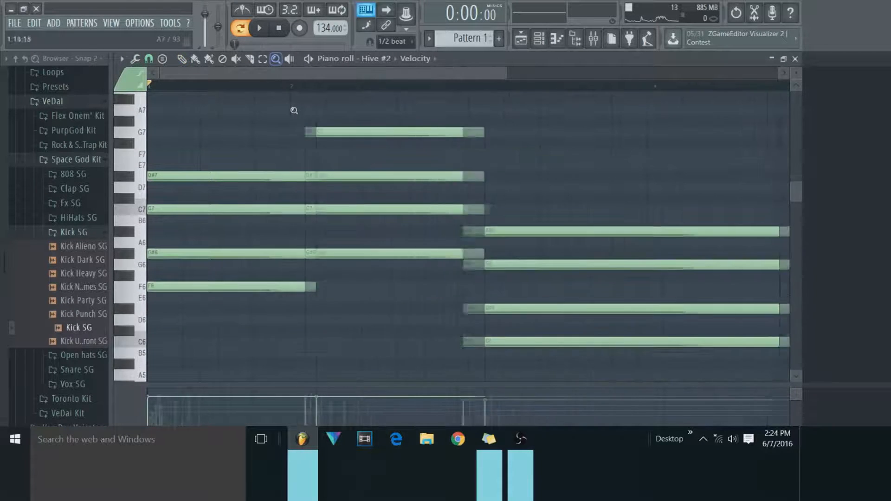
pyautogui.moveTo(714, 104); pyautogui.dragTo(187, 382)
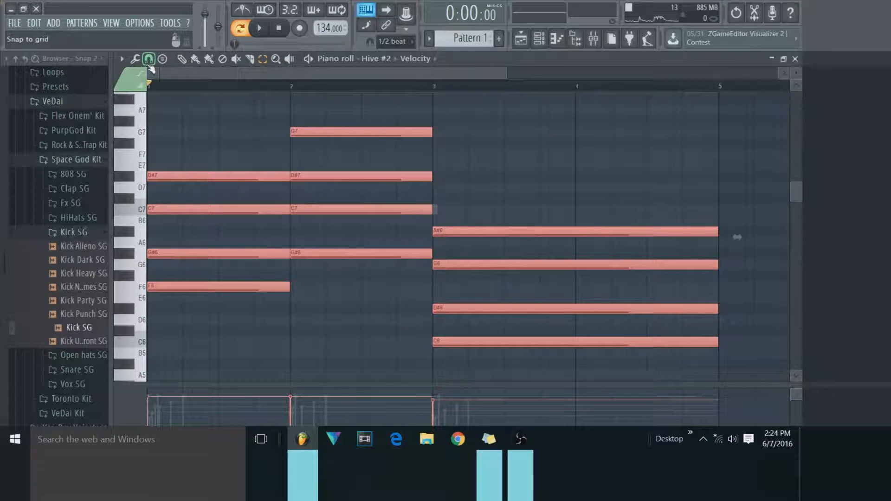
# Try flipping the selected chords horizontally with the Flip tool, comparing it with and without preserved start times.
pyautogui.click(135, 59)
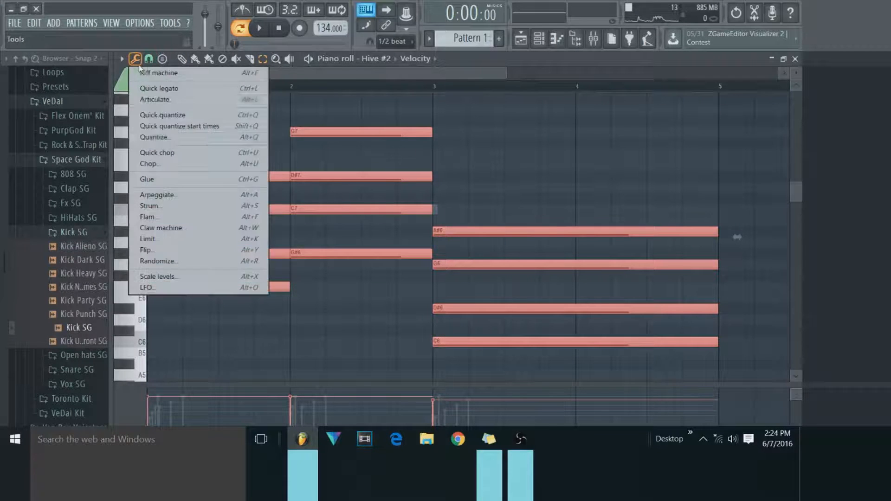
pyautogui.click(188, 248)
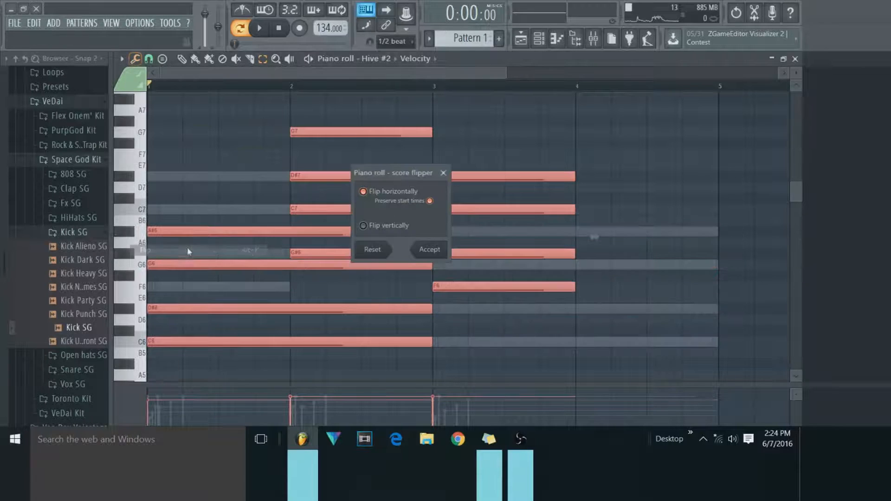
pyautogui.click(423, 204)
pyautogui.click(428, 202)
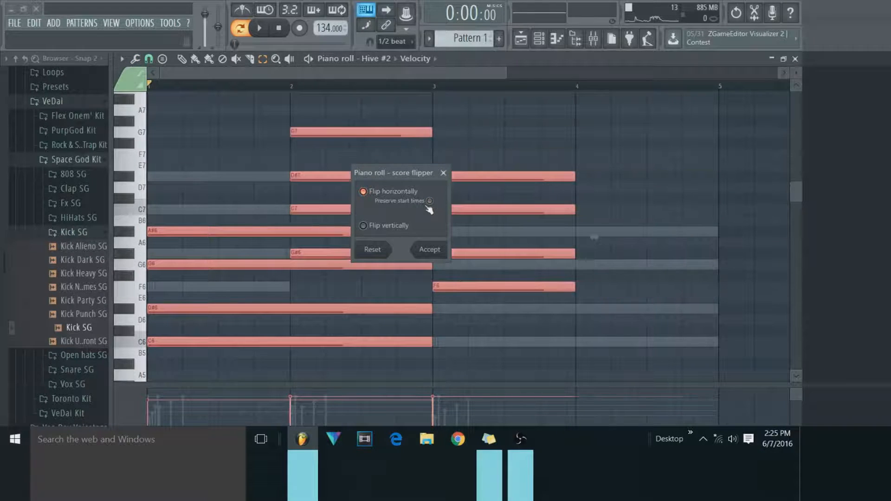
pyautogui.click(428, 203)
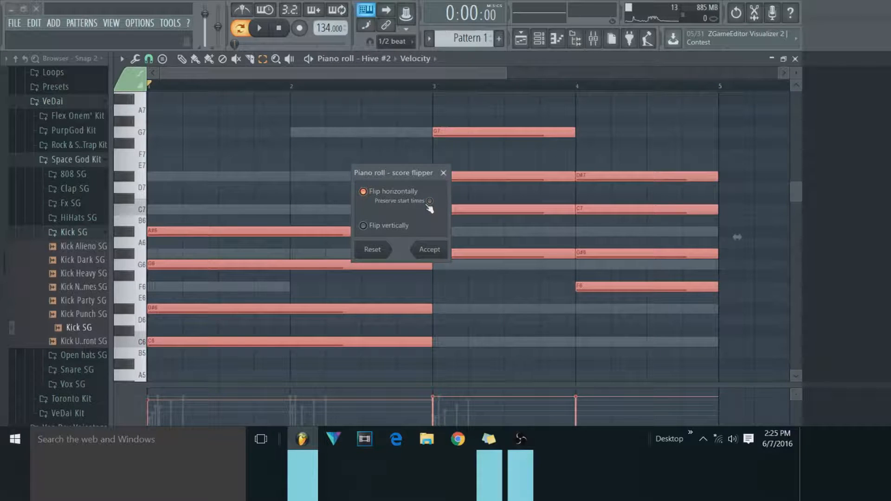
pyautogui.click(401, 192)
pyautogui.click(401, 193)
pyautogui.click(401, 192)
pyautogui.click(402, 193)
pyautogui.click(402, 193)
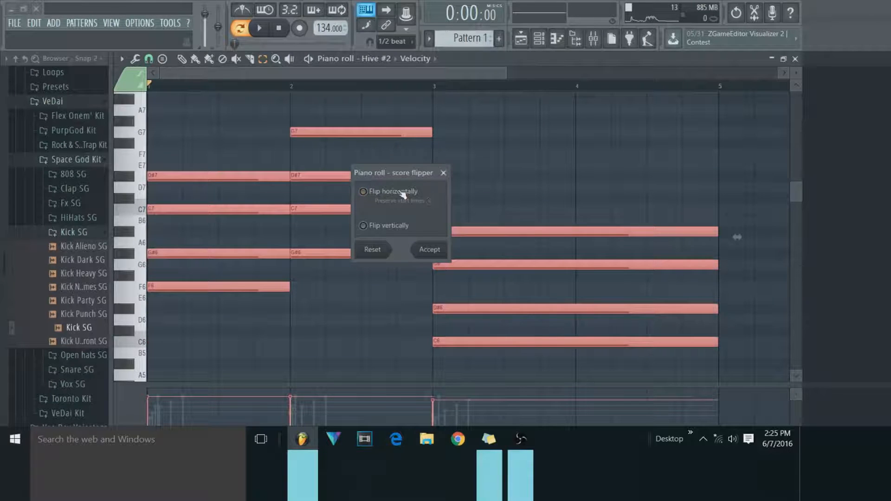
pyautogui.click(402, 193)
# Flip the selected chords vertically, apply the flip and play the pattern to hear it.
pyautogui.click(399, 229)
pyautogui.click(398, 231)
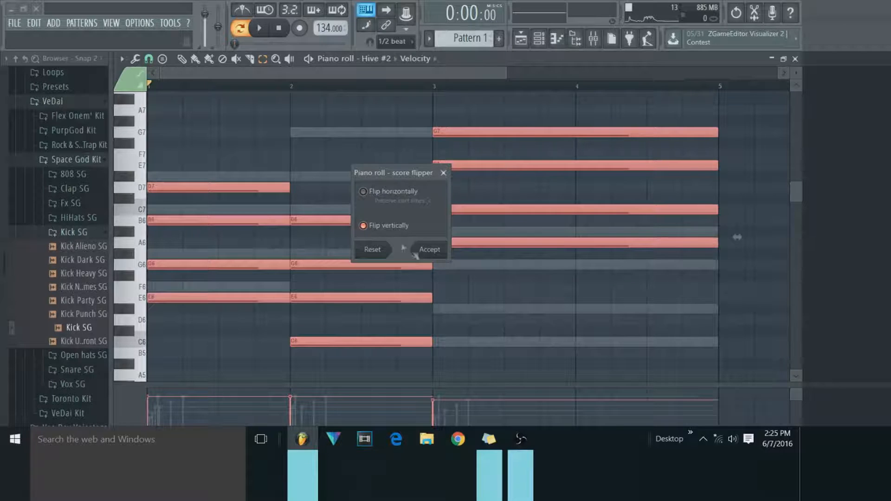
pyautogui.click(425, 250)
pyautogui.press('space')
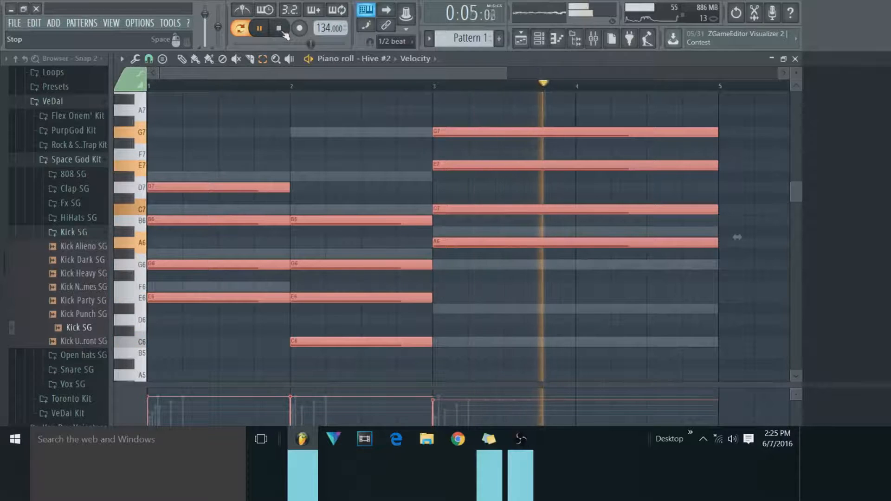
pyautogui.click(282, 31)
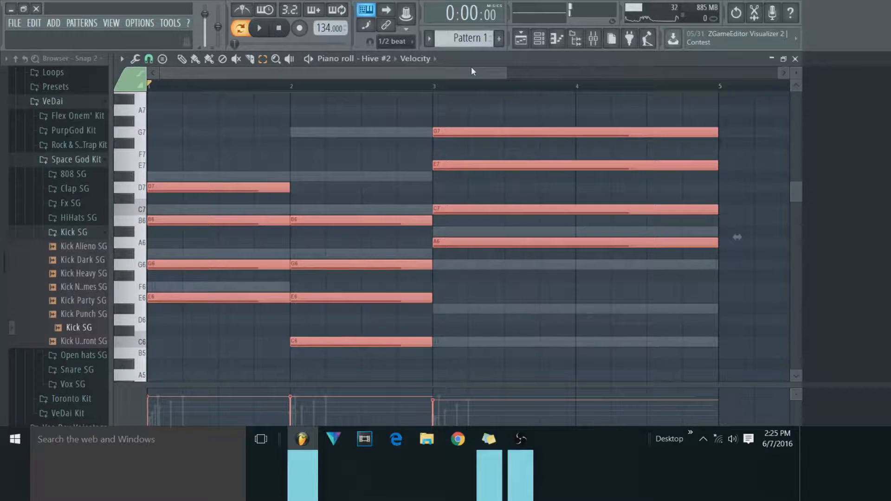
# Undo the vertical flip and briefly play the original Hive #2 chords.
pyautogui.hotkey('ctrl', 'z')
pyautogui.click(258, 27)
pyautogui.click(279, 28)
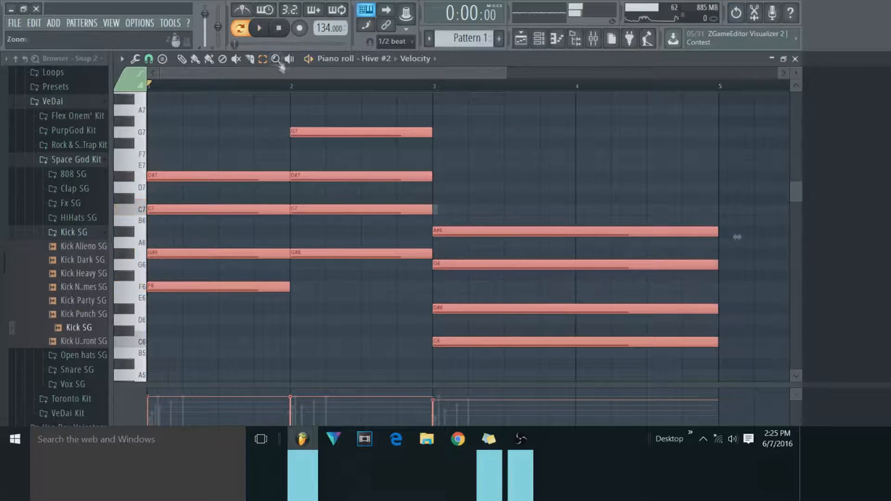
# Start the Randomize tool on the selected notes, set its base key to F and bring up the scale choices.
pyautogui.click(135, 59)
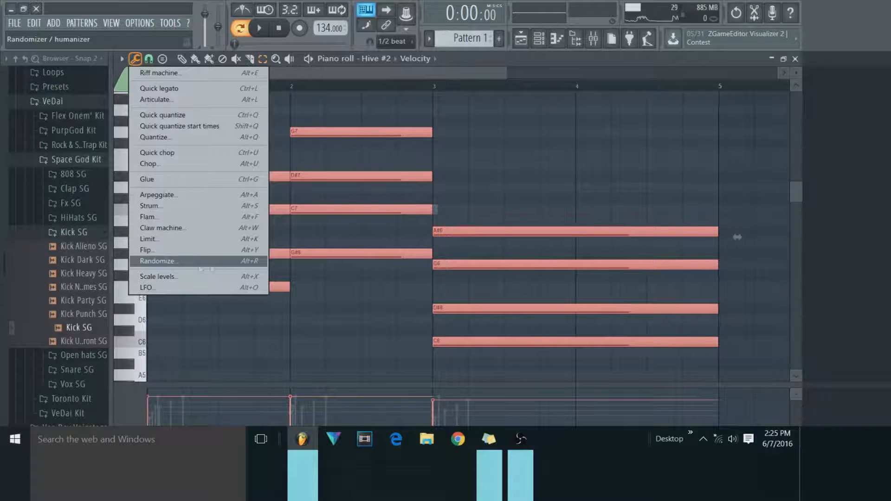
pyautogui.click(185, 265)
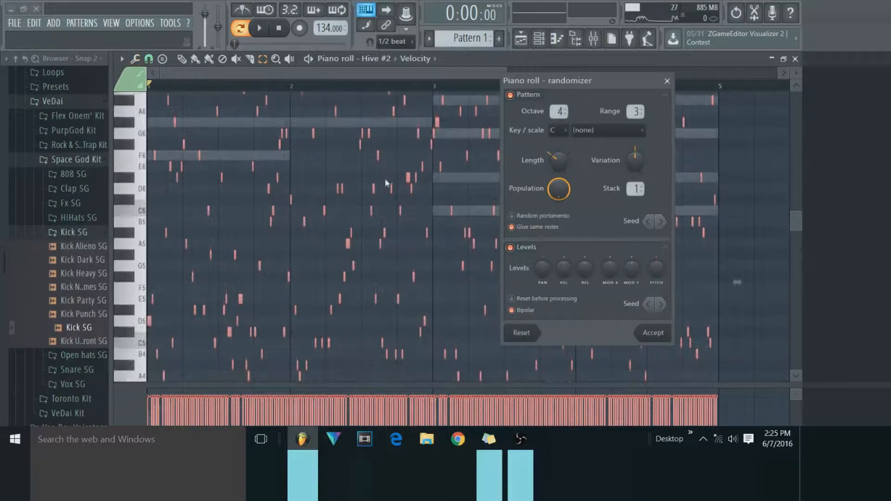
pyautogui.scroll(2, 383, 181)
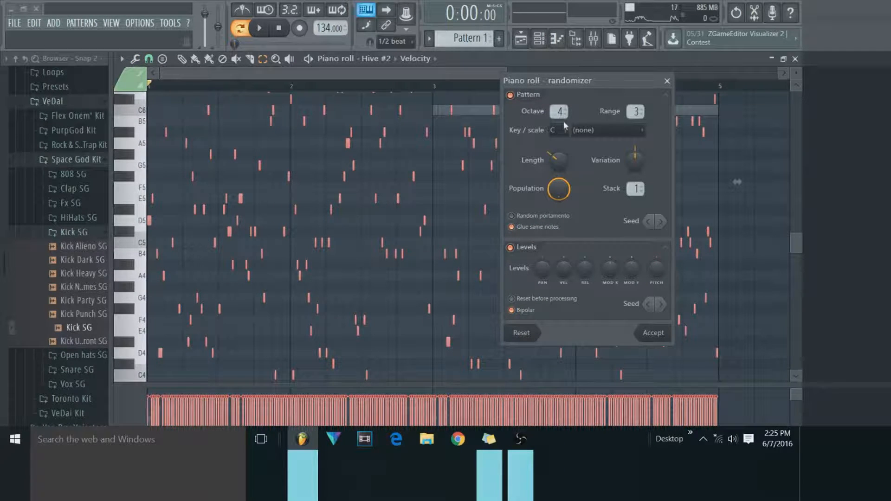
pyautogui.moveTo(541, 82); pyautogui.dragTo(483, 120)
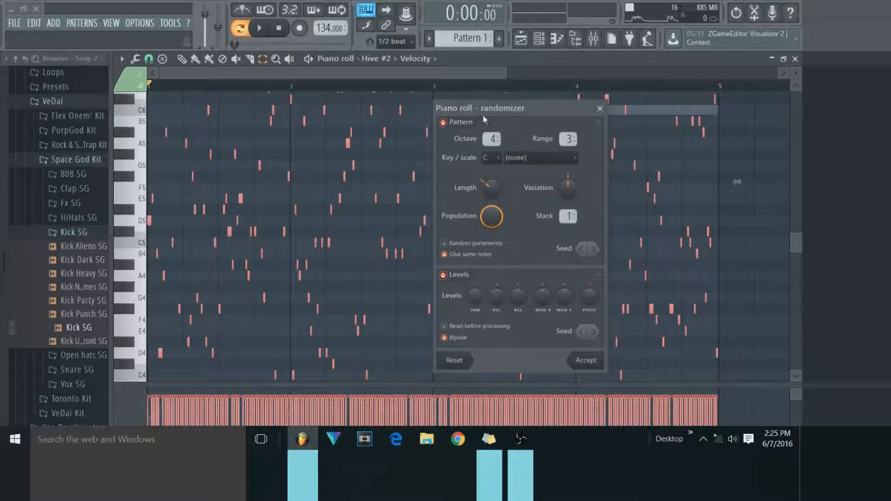
pyautogui.click(499, 159)
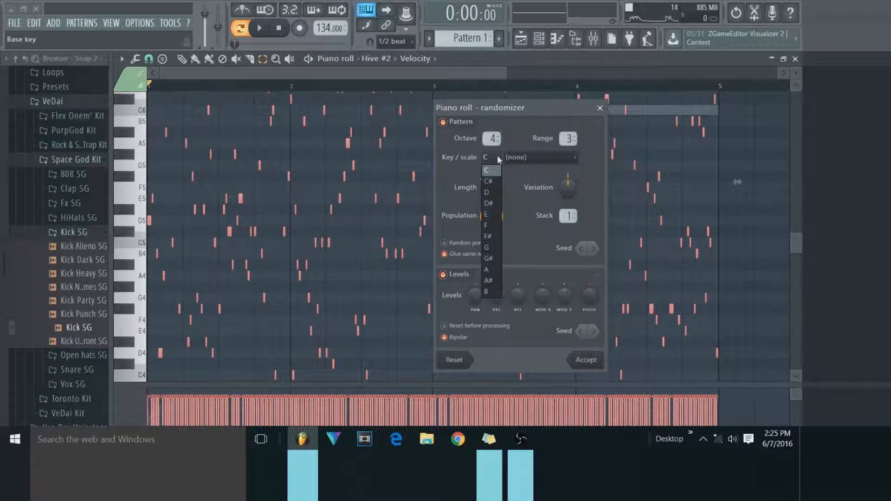
pyautogui.click(498, 225)
pyautogui.click(522, 159)
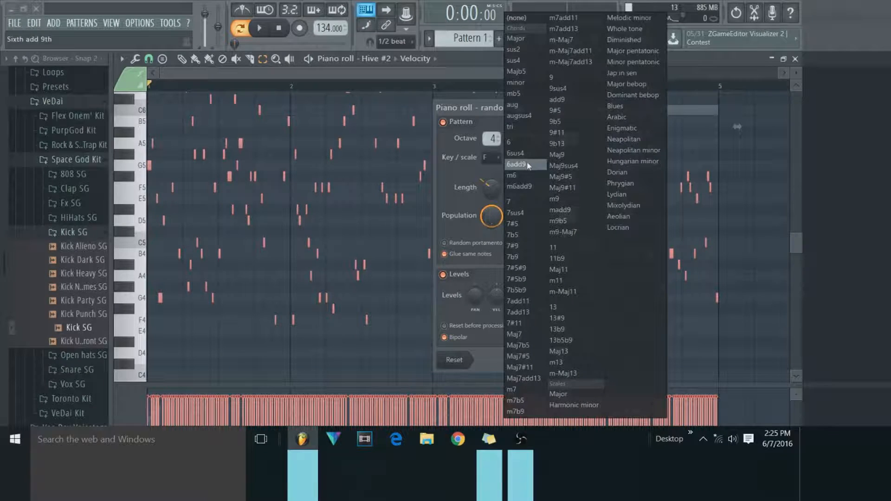
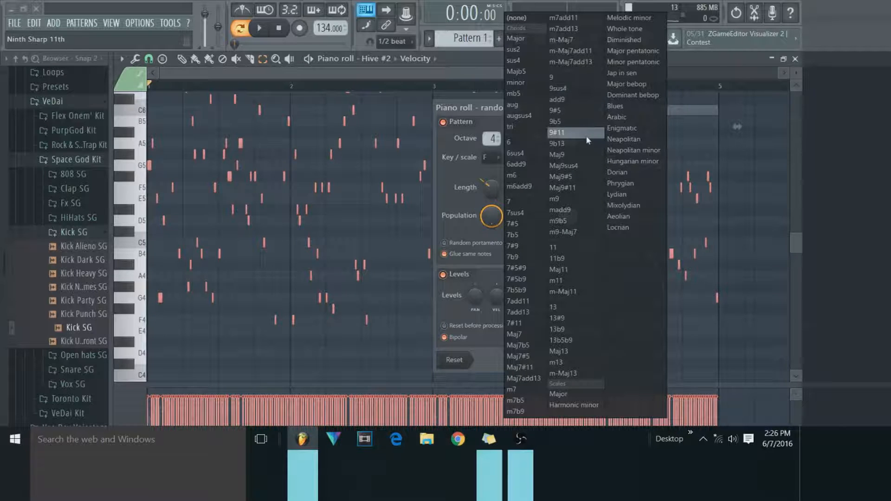
# Set the randomizer to the Maj7 scale with a range of 1, and reduce the note length and variation.
pyautogui.click(514, 335)
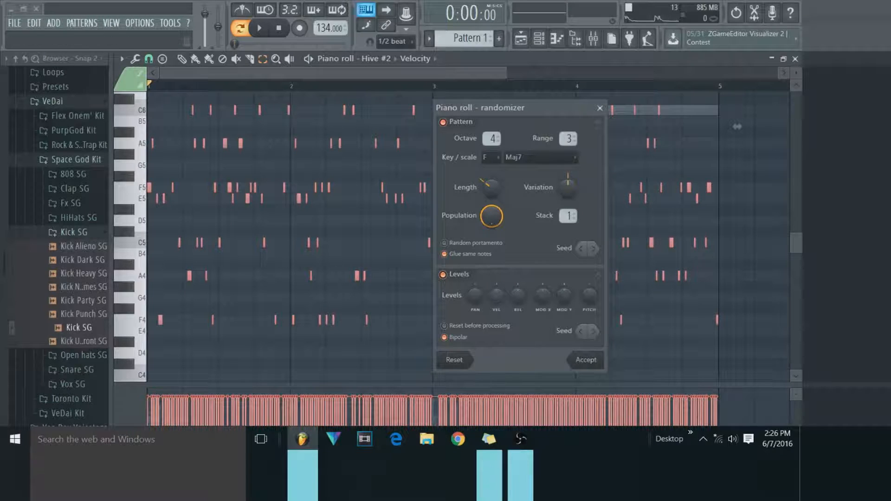
pyautogui.moveTo(493, 139)
pyautogui.mouseDown()
pyautogui.moveTo(492, 149)
pyautogui.moveTo(493, 138)
pyautogui.mouseUp()
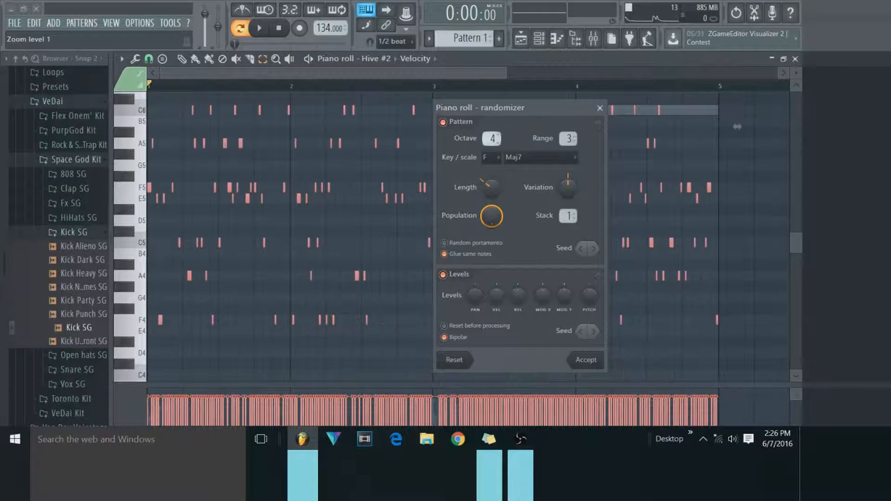
pyautogui.moveTo(568, 139); pyautogui.dragTo(568, 149)
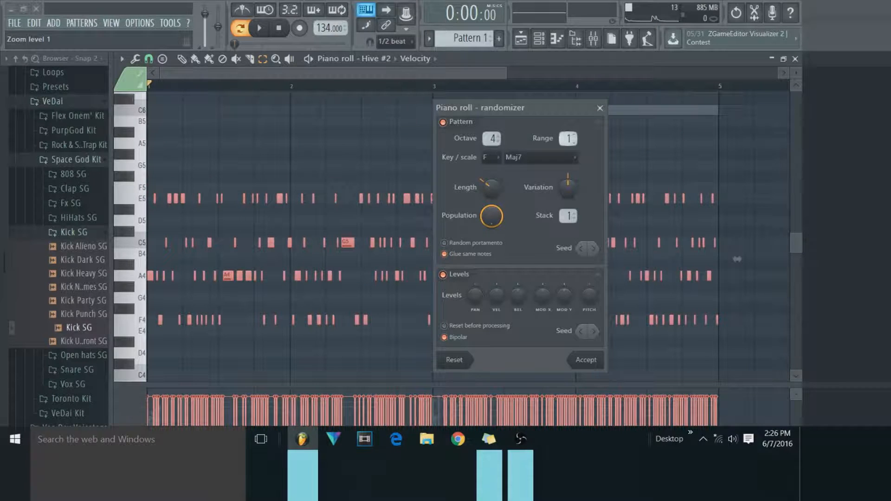
pyautogui.moveTo(568, 200)
pyautogui.mouseDown()
pyautogui.moveTo(568, 98)
pyautogui.moveTo(567, 199)
pyautogui.mouseUp()
pyautogui.moveTo(491, 188); pyautogui.dragTo(491, 196)
pyautogui.moveTo(566, 187)
pyautogui.mouseDown()
pyautogui.moveTo(567, 178)
pyautogui.moveTo(567, 200)
pyautogui.mouseUp()
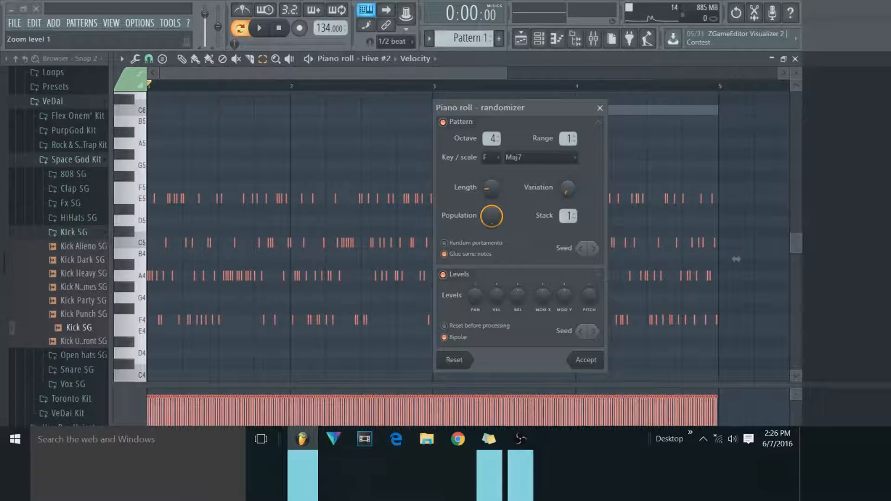
# Lower the randomizer's population, choose a different pattern seed and accept the randomized notes.
pyautogui.moveTo(491, 215)
pyautogui.mouseDown()
pyautogui.moveTo(491, 237)
pyautogui.moveTo(491, 225)
pyautogui.mouseUp()
pyautogui.click(592, 249)
pyautogui.click(591, 249)
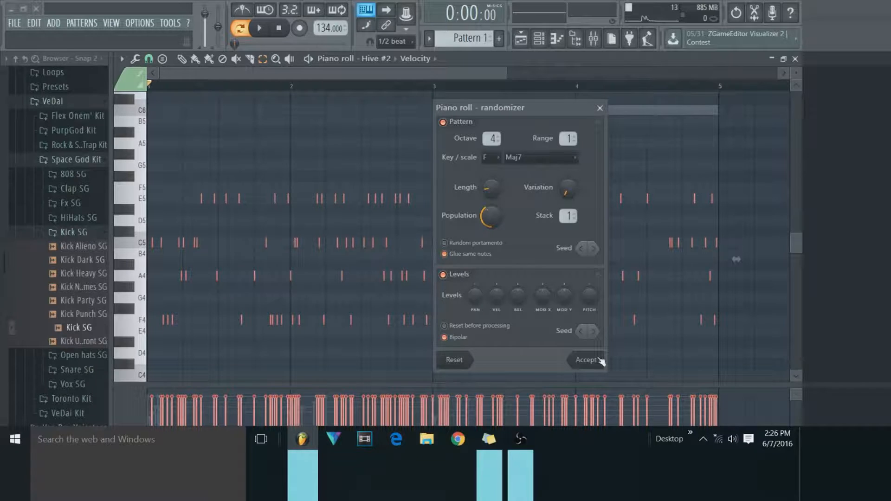
pyautogui.click(486, 244)
pyautogui.click(599, 362)
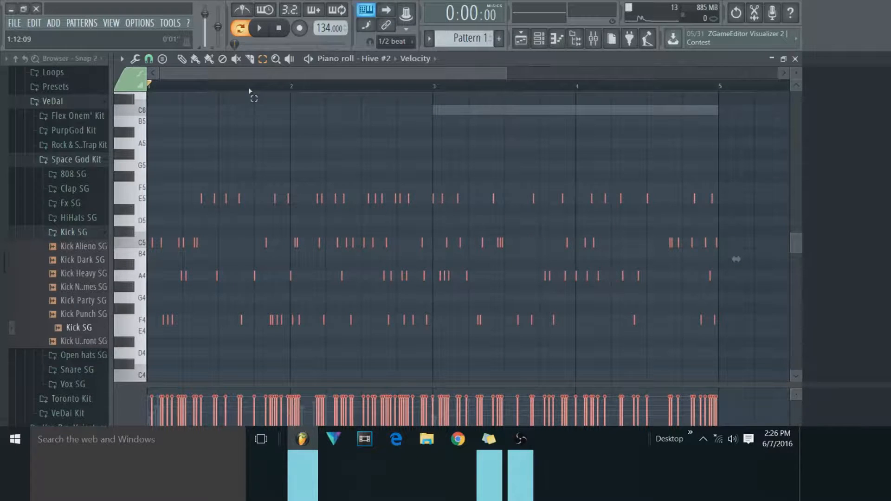
# Return to the Draw tool and briefly play the randomized Hive #2 notes.
pyautogui.scroll(3, 219, 89)
pyautogui.click(277, 62)
pyautogui.click(280, 179)
pyautogui.click(182, 62)
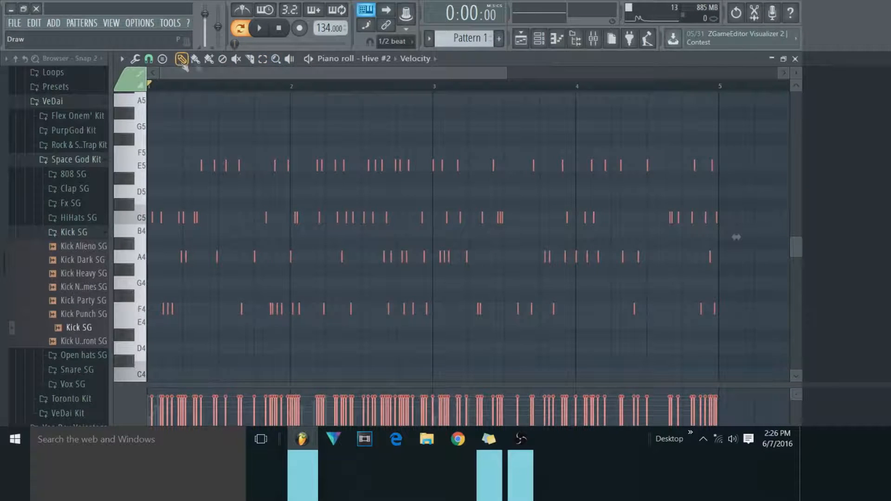
pyautogui.click(268, 31)
pyautogui.click(280, 31)
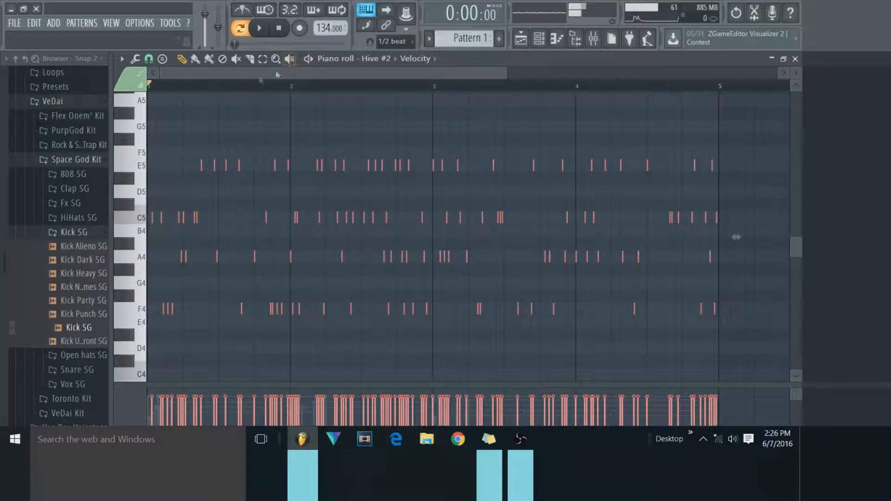
# Reopen the Randomize tool, reset and dismiss it, and undo the randomization of the Hive #2 chords.
pyautogui.click(136, 60)
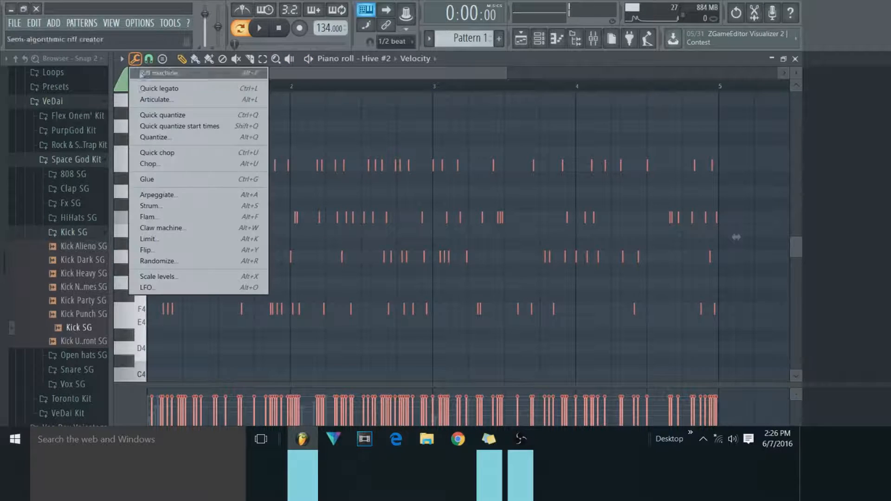
pyautogui.click(185, 263)
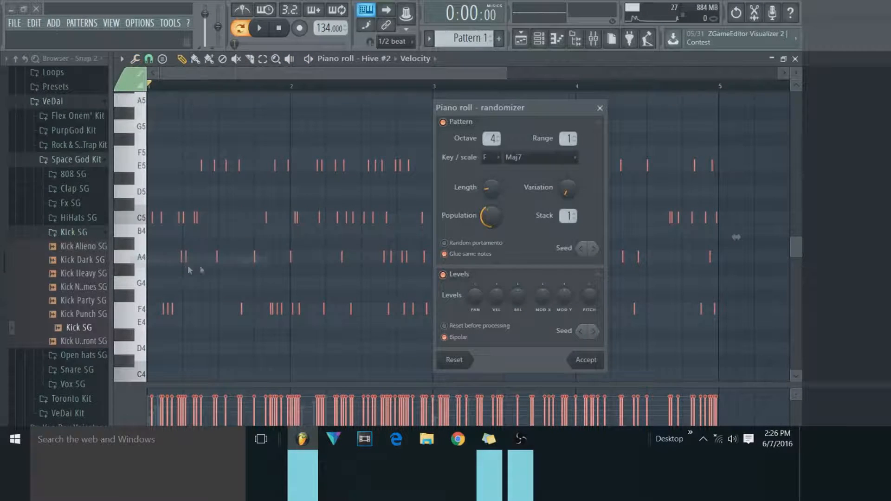
pyautogui.click(453, 360)
pyautogui.click(599, 108)
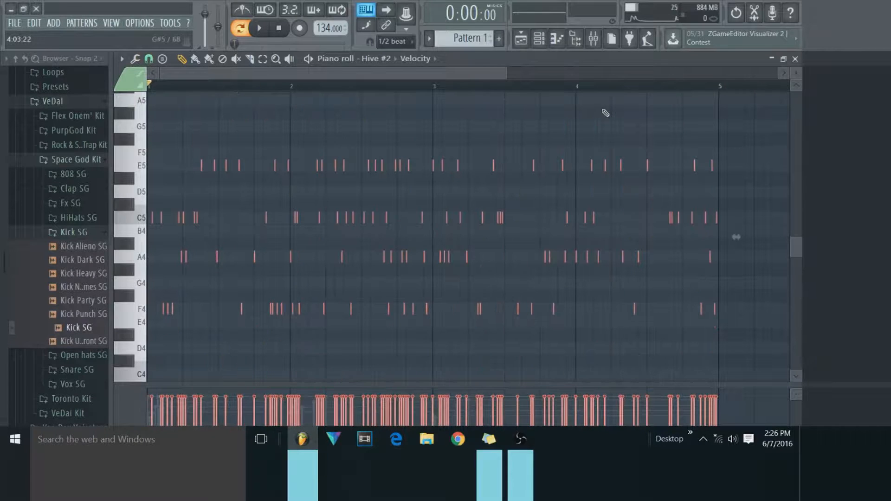
pyautogui.hotkey('ctrl', 'z')
pyautogui.scroll(6, 584, 122)
# Switch to Open Broadcaster Software to check the recording status, and return to the FL Studio piano roll.
pyautogui.click(135, 59)
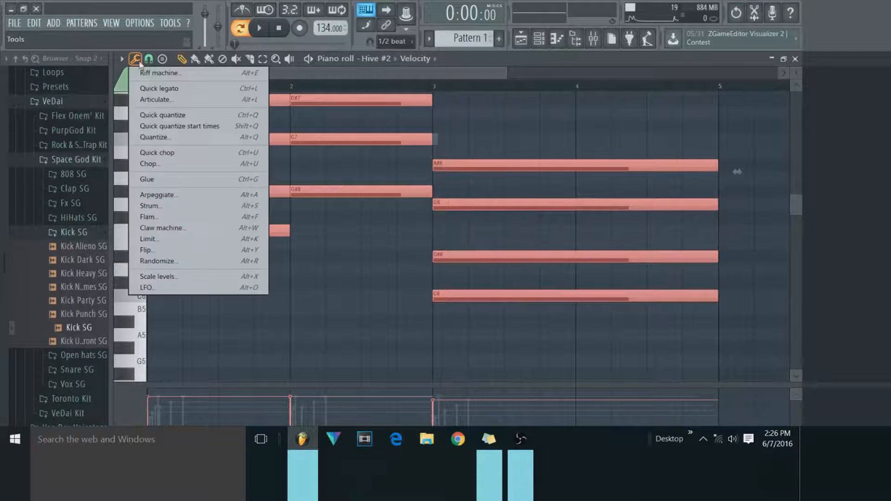
pyautogui.click(522, 443)
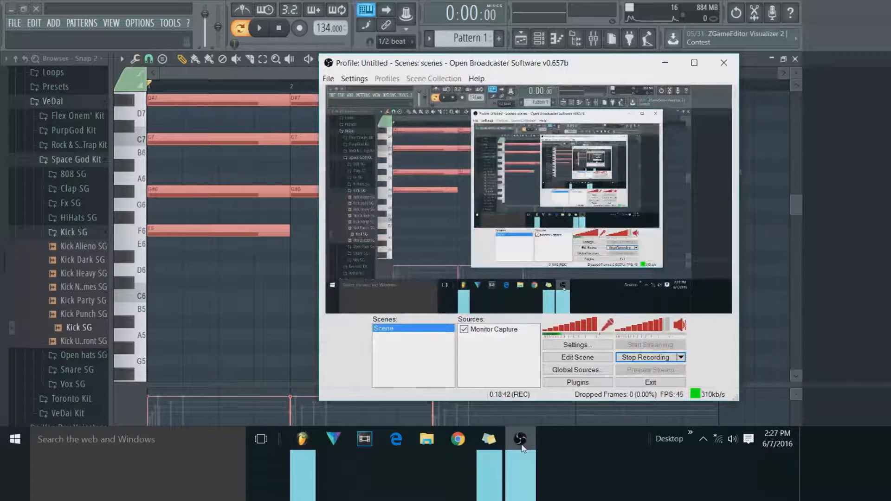
pyautogui.click(521, 439)
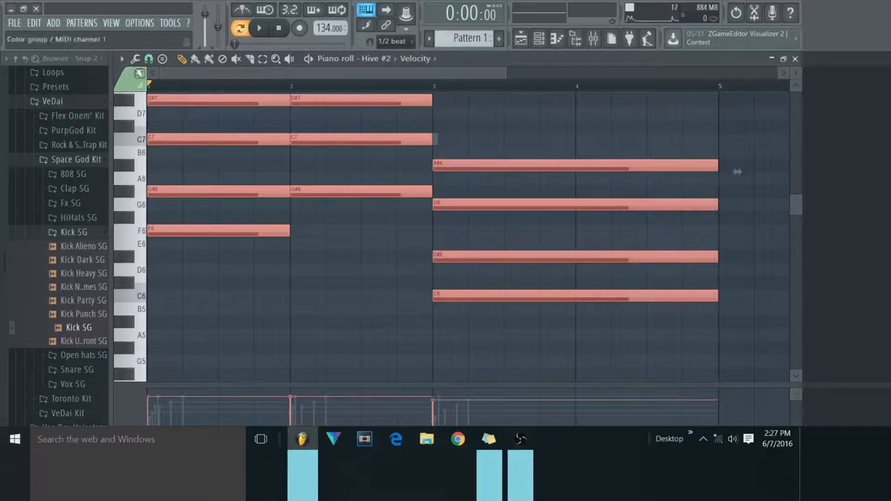
# Arpeggiate the Hive #2 chords using the Alternate pattern, a higher time multiplier and a reduced velocity level.
pyautogui.click(135, 59)
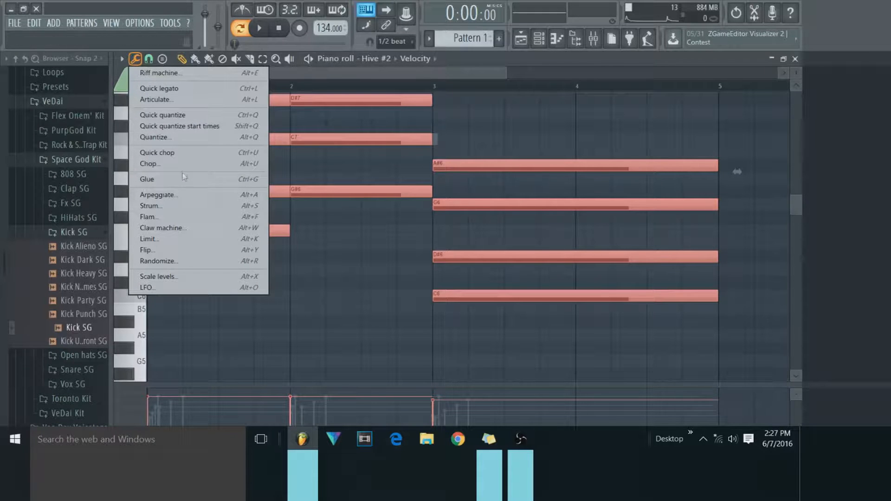
pyautogui.click(194, 199)
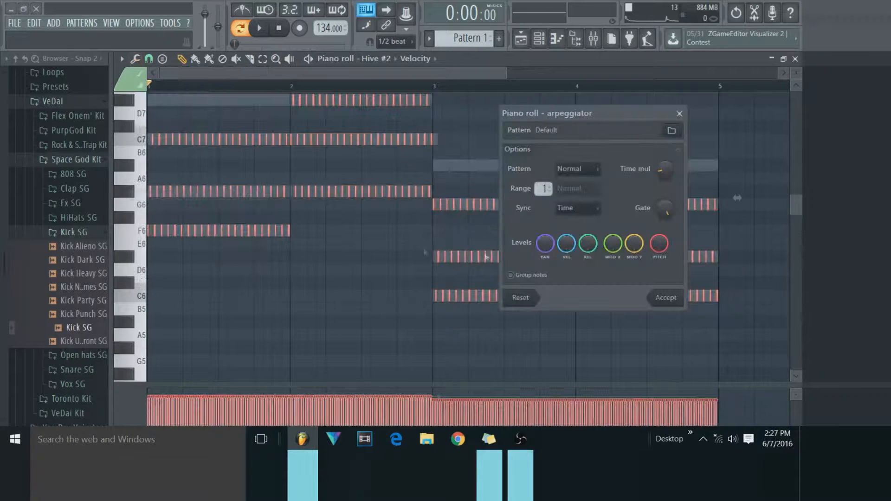
pyautogui.moveTo(665, 171); pyautogui.dragTo(665, 152)
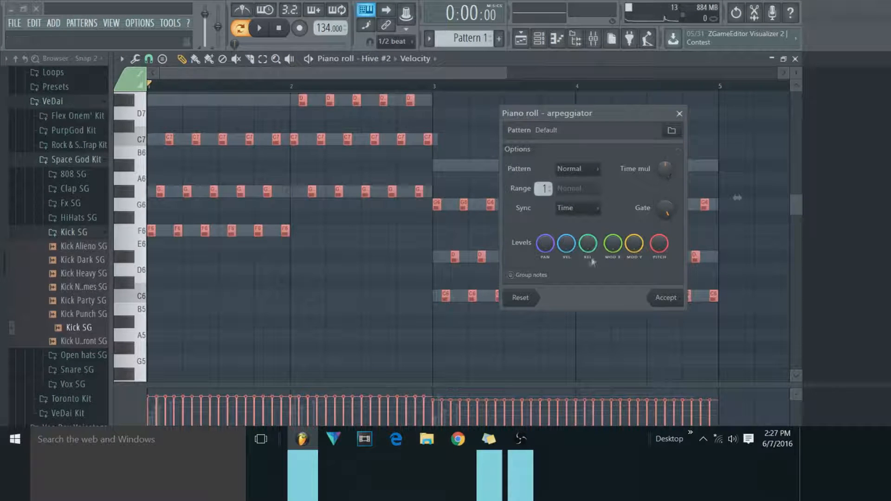
pyautogui.moveTo(565, 246); pyautogui.dragTo(565, 269)
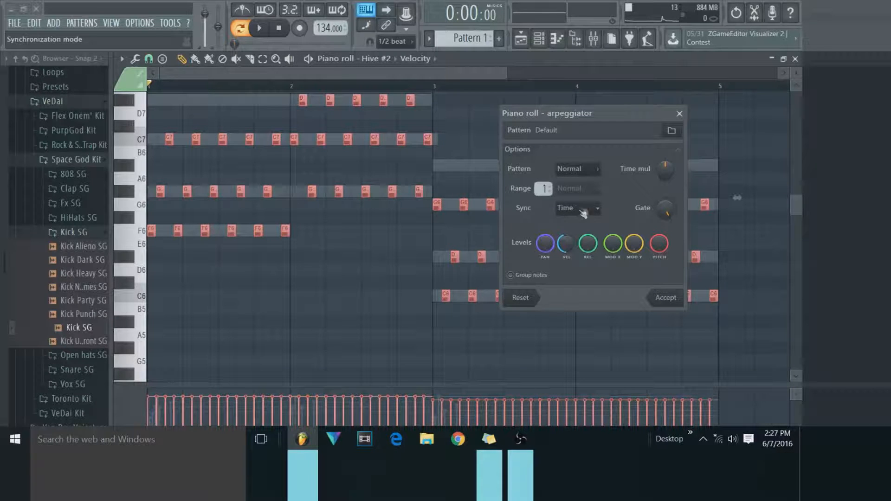
pyautogui.click(580, 169)
pyautogui.click(585, 204)
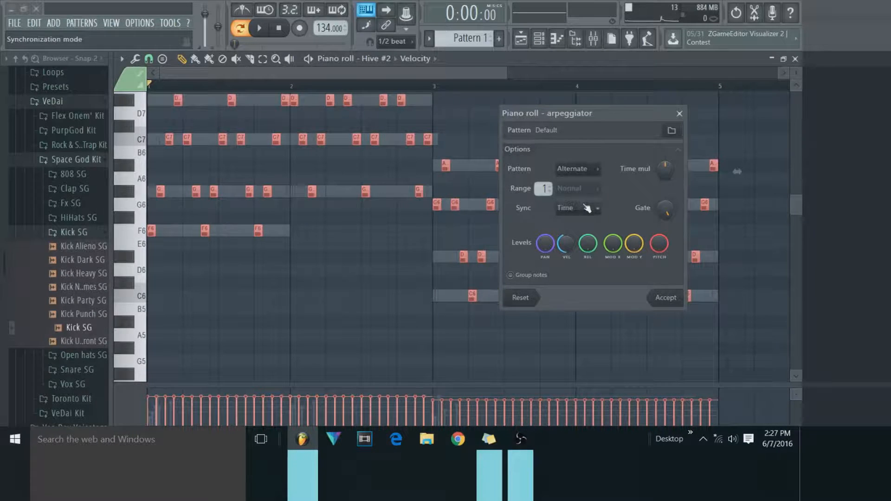
pyautogui.scroll(3, 478, 211)
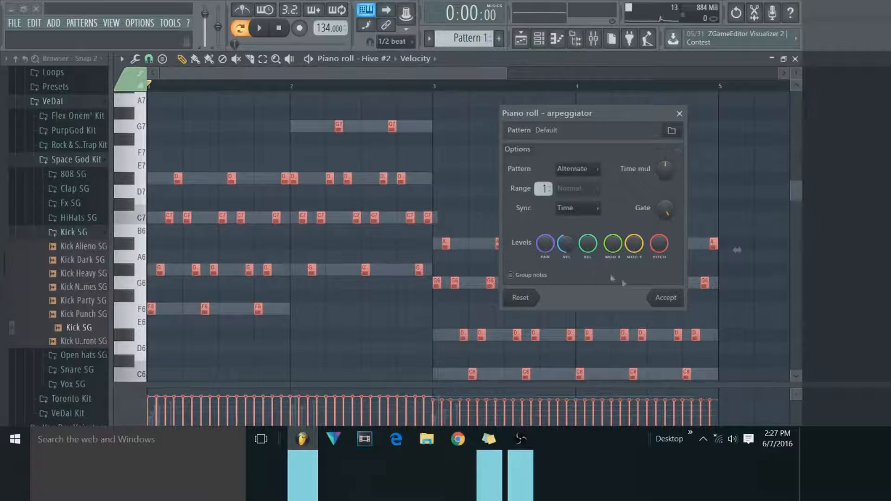
pyautogui.click(667, 298)
# Play the arpeggiated pattern, close the piano roll and open the Hive #2 instrument.
pyautogui.click(263, 38)
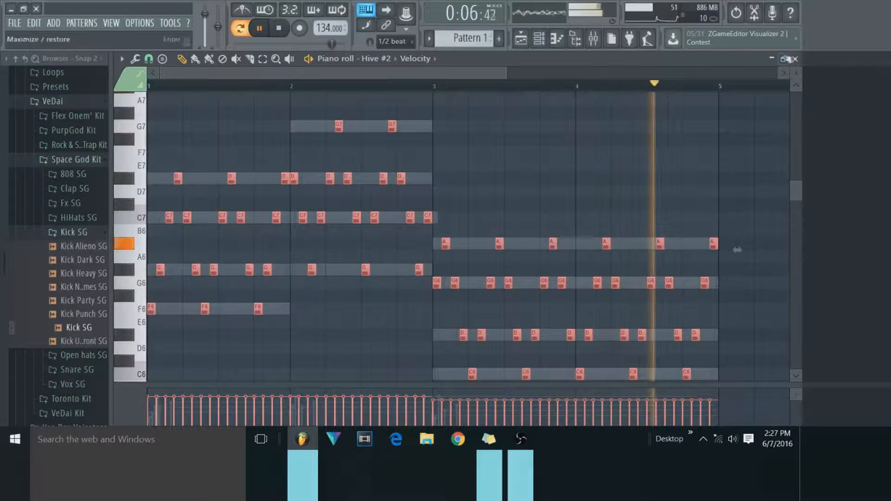
pyautogui.click(795, 59)
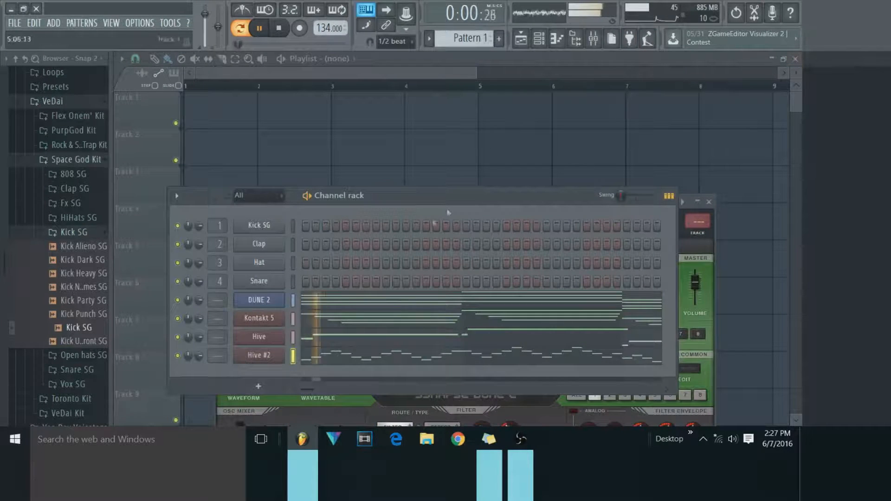
pyautogui.click(260, 355)
pyautogui.press('space')
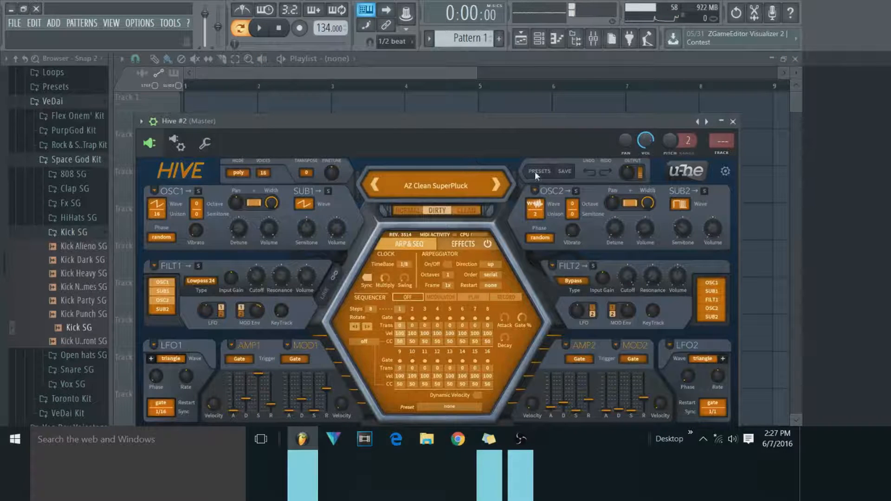
# Save the project as 3.
pyautogui.hotkey('ctrl', 's')
pyautogui.write('3')
pyautogui.press('Return')
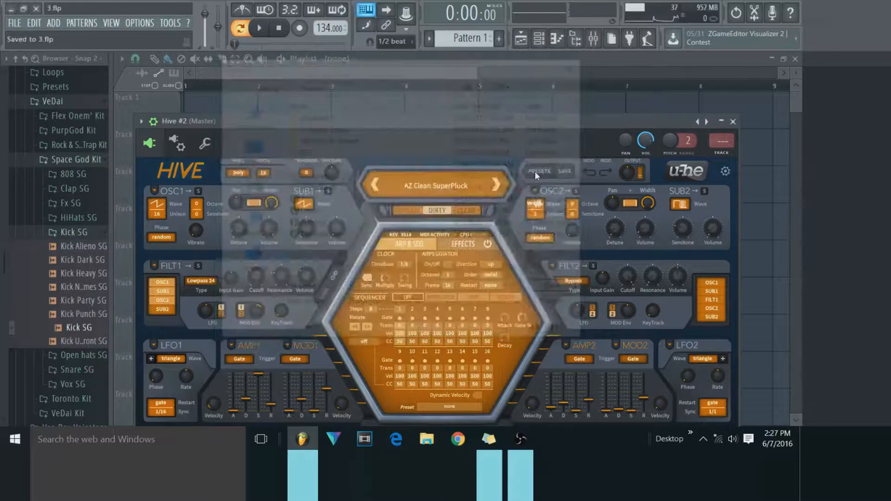
# Try the ETE Brightone and ETE Eighty Key presets on Hive #2, and play the pattern with ETE Eighty Key.
pyautogui.click(427, 185)
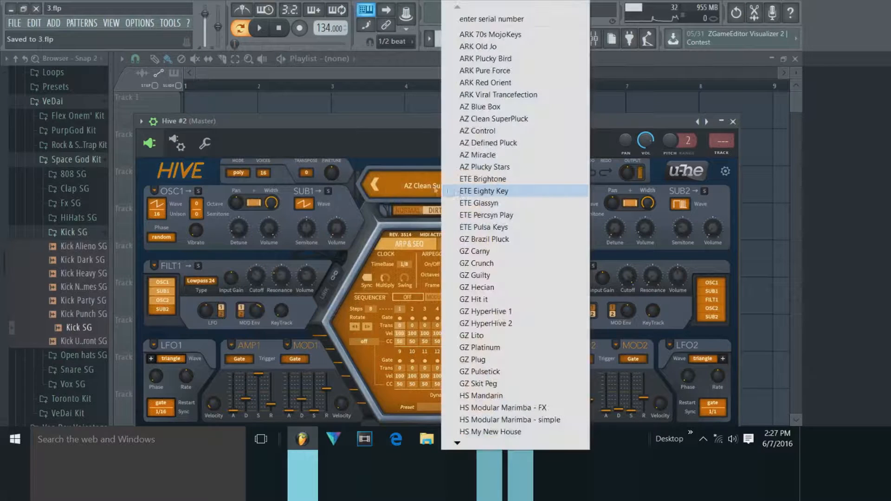
pyautogui.click(426, 181)
pyautogui.click(426, 181)
pyautogui.click(484, 178)
pyautogui.click(484, 184)
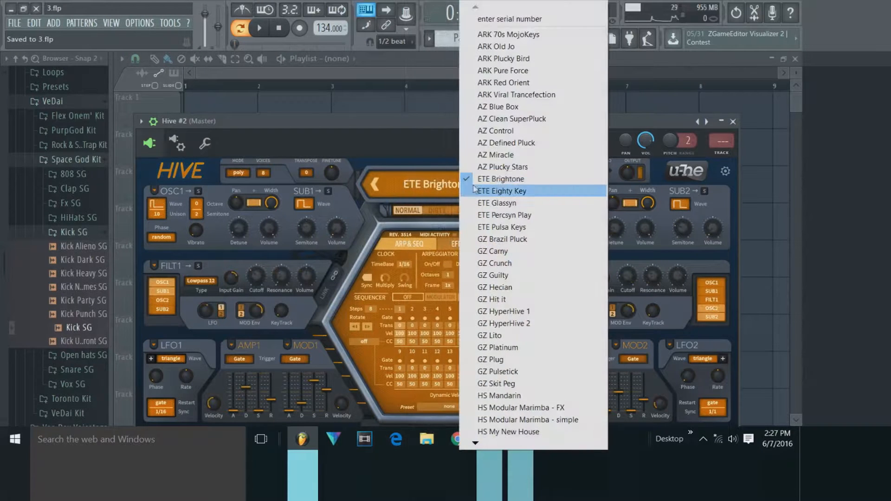
pyautogui.click(476, 193)
pyautogui.click(259, 27)
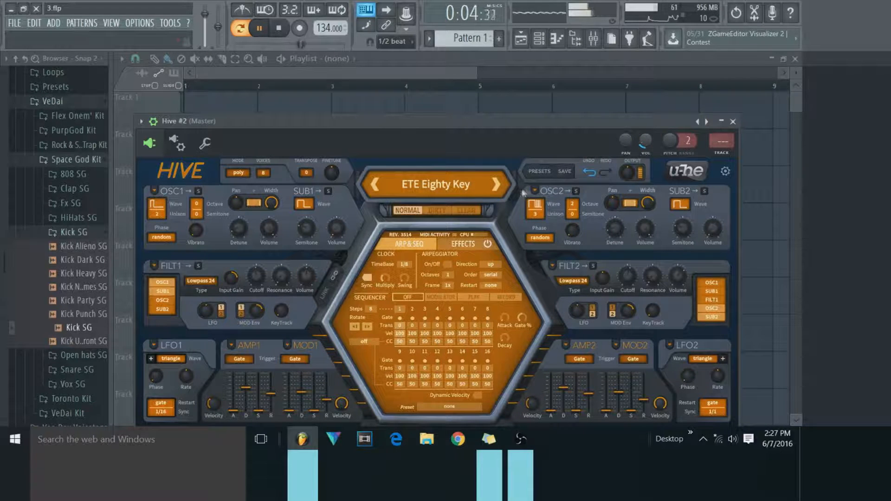
pyautogui.click(733, 122)
pyautogui.press('space')
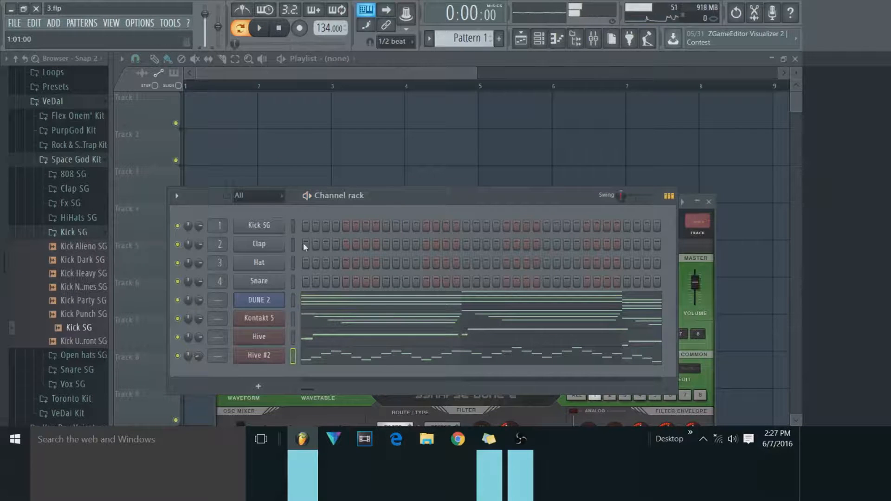
# Change the Hive #2 preset to ETE Glassyn and adjust its channel volume while the pattern plays.
pyautogui.click(259, 355)
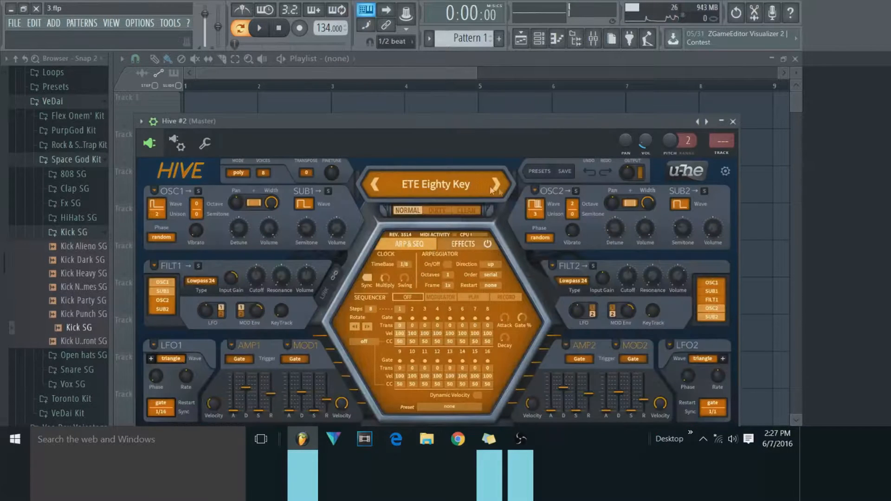
pyautogui.click(495, 184)
pyautogui.press('space')
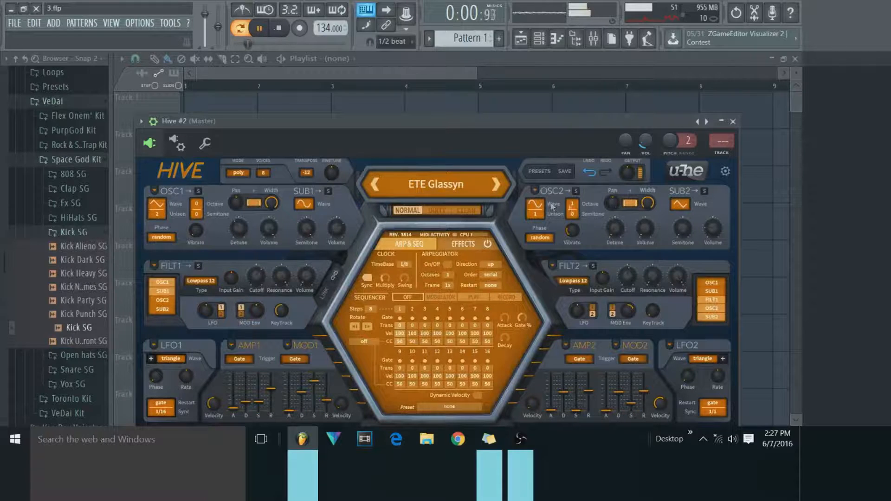
pyautogui.moveTo(643, 142); pyautogui.dragTo(643, 151)
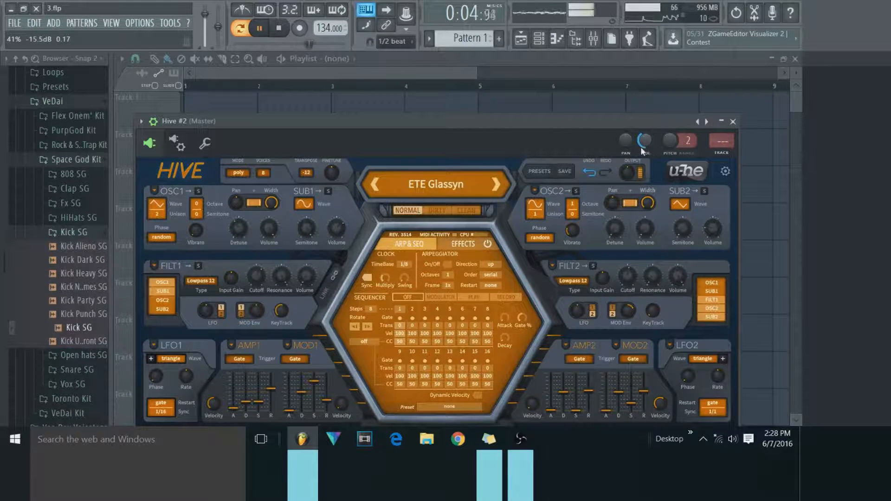
pyautogui.click(732, 122)
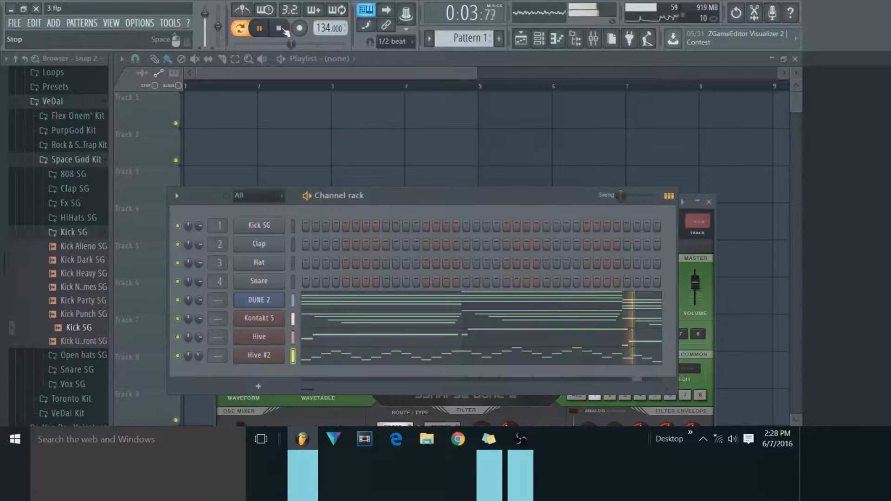
pyautogui.click(279, 27)
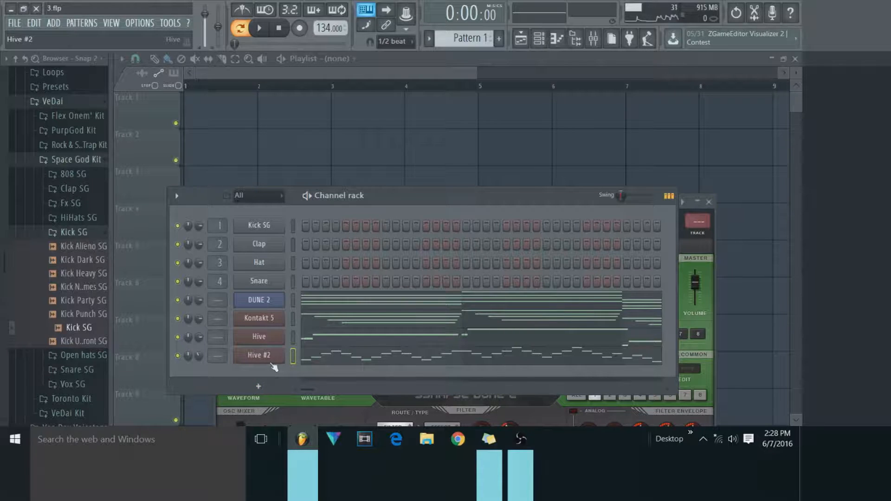
# Load the HiHat Closed SG sample from the Space God Kit's HiHats SG folder into the Hat channel.
pyautogui.click(292, 356)
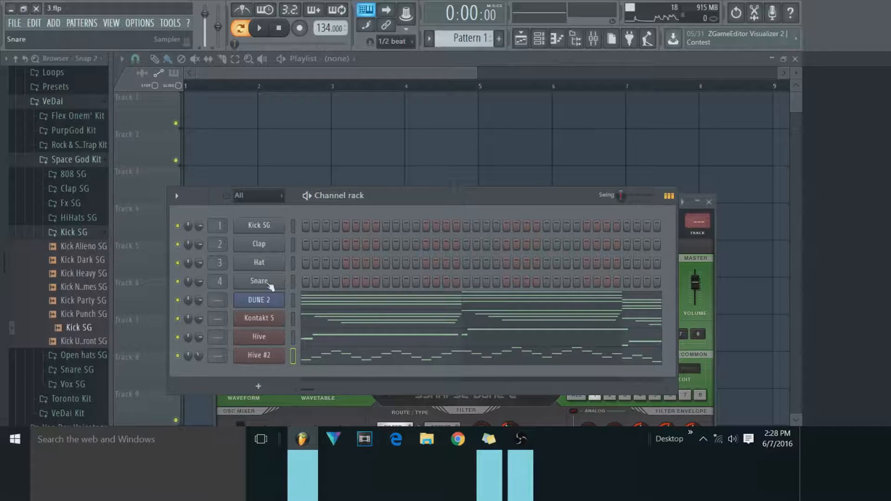
pyautogui.click(57, 217)
pyautogui.moveTo(65, 258); pyautogui.dragTo(242, 269)
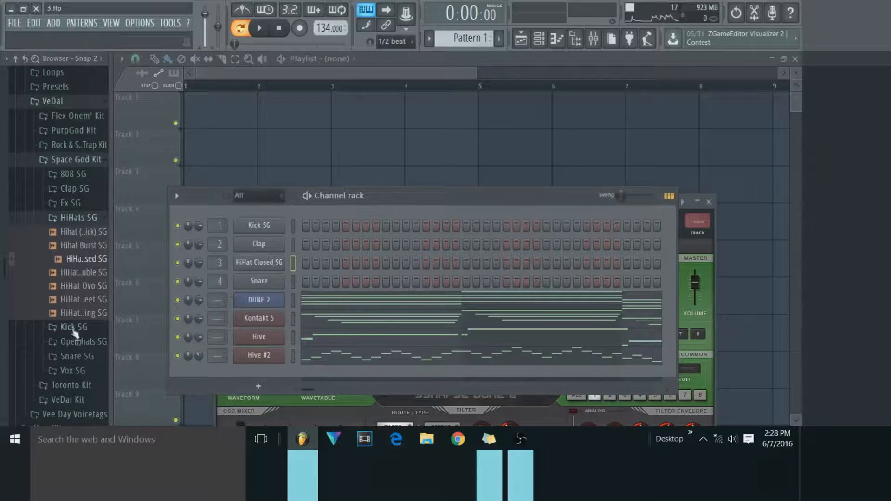
# Audition samples in the Space God Kit's Snare SG folder and load Snare Quick SG into the Snare channel.
pyautogui.click(74, 356)
pyautogui.click(78, 261)
pyautogui.click(78, 275)
pyautogui.click(80, 289)
pyautogui.moveTo(80, 296); pyautogui.dragTo(243, 282)
# Replace the Clap channel's sample with Snare Clean SG from the Space God Kit's Snare SG folder.
pyautogui.click(75, 207)
pyautogui.click(84, 222)
pyautogui.moveTo(90, 223); pyautogui.dragTo(278, 246)
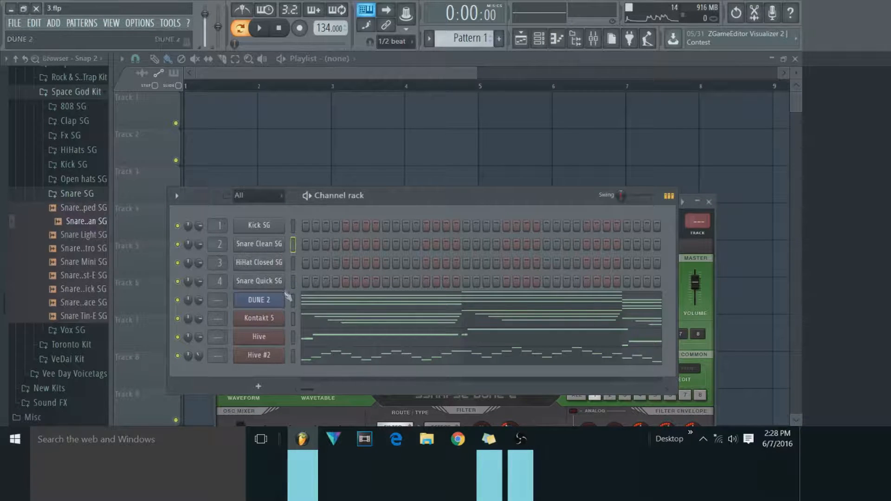
pyautogui.rightClick(260, 249)
pyautogui.click(290, 309)
pyautogui.rightClick(272, 289)
pyautogui.click(306, 339)
pyautogui.click(306, 225)
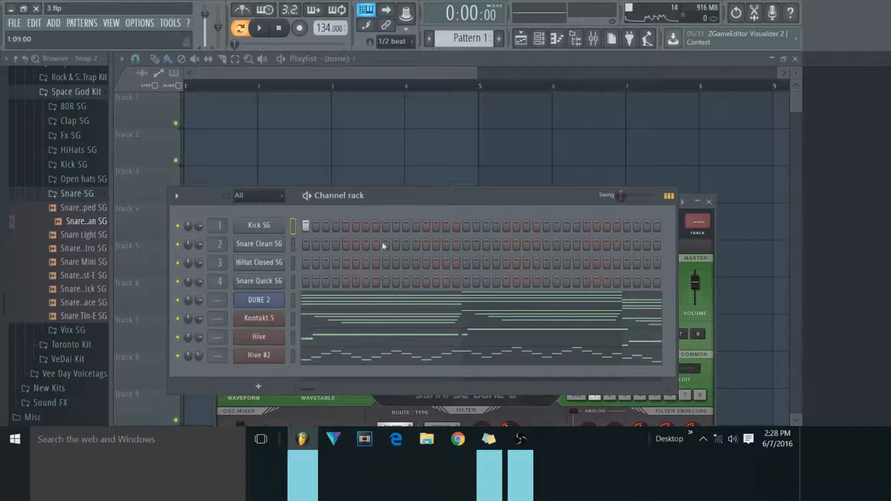
pyautogui.rightClick(291, 225)
pyautogui.rightClick(282, 225)
pyautogui.click(317, 225)
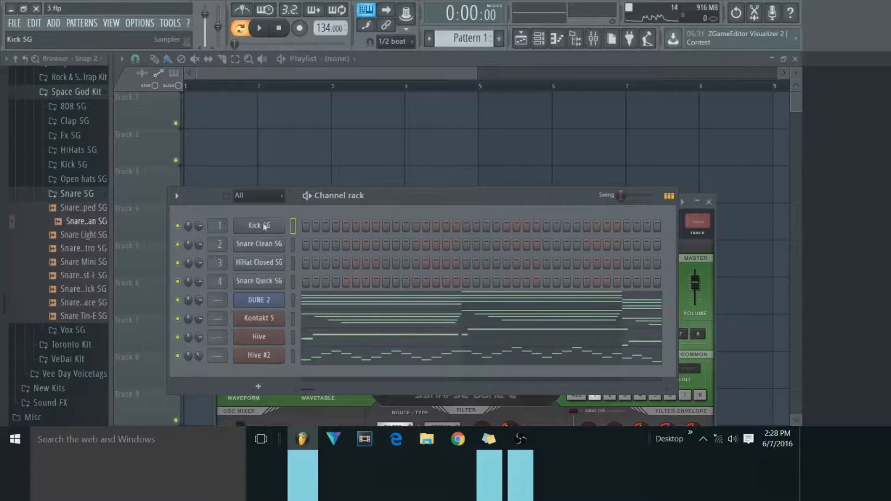
# Open the Kick SG piano roll and examine its snap-to-grid and stamp options, including the percussion fills.
pyautogui.rightClick(264, 226)
pyautogui.click(279, 223)
pyautogui.click(149, 58)
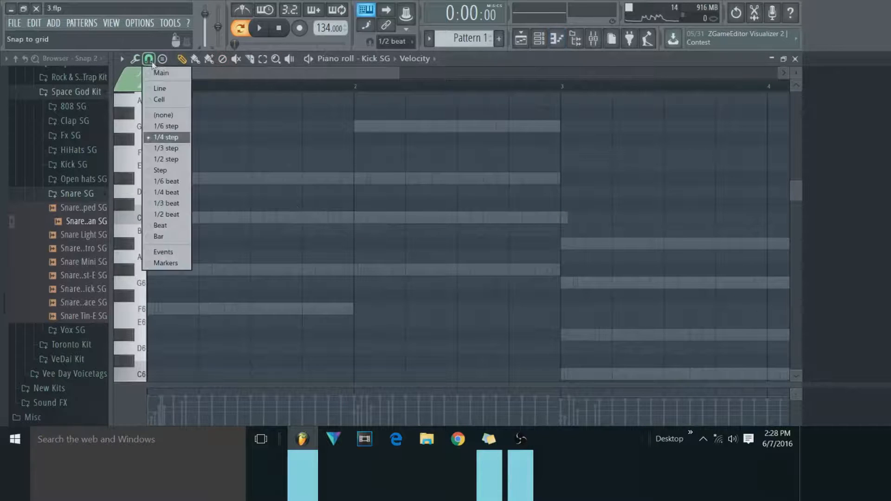
pyautogui.click(162, 59)
pyautogui.moveTo(162, 65)
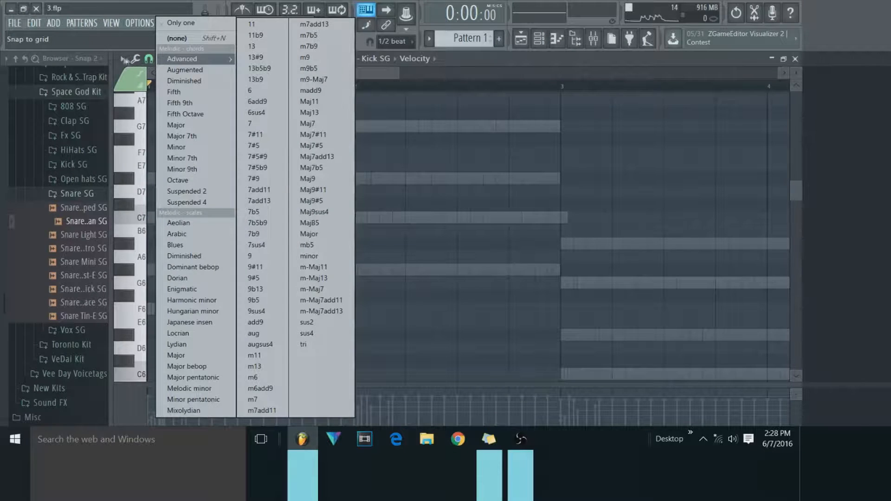
pyautogui.click(147, 59)
pyautogui.click(161, 59)
pyautogui.click(147, 59)
pyautogui.click(147, 59)
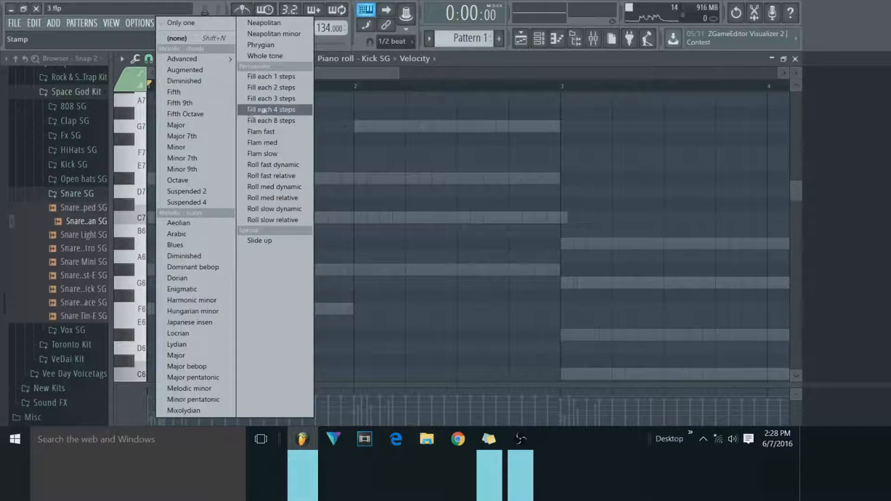
# Fill the Kick SG channel on each 4 steps and cut those steps again.
pyautogui.click(539, 39)
pyautogui.rightClick(277, 225)
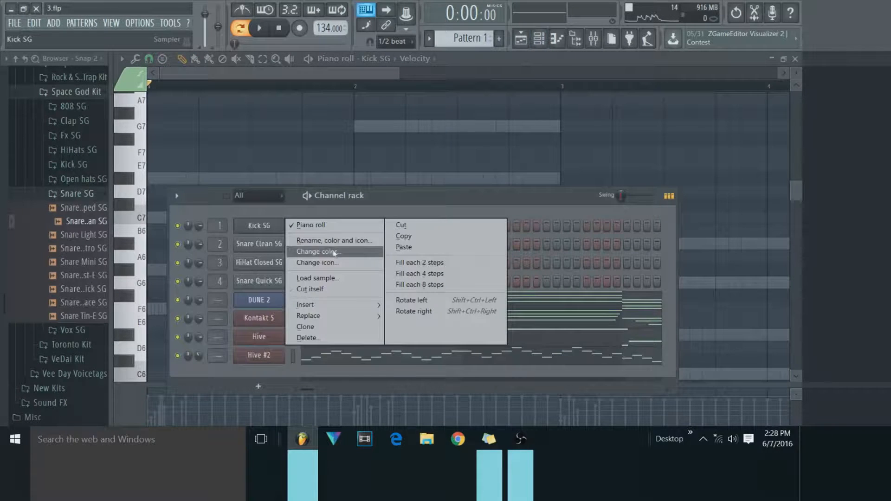
pyautogui.click(397, 274)
pyautogui.rightClick(267, 227)
pyautogui.click(409, 228)
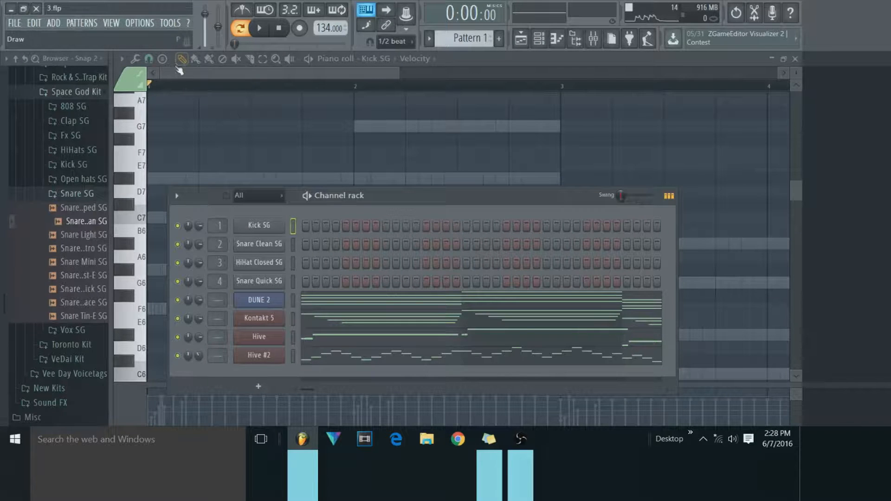
# Try the Fill each 8 steps stamp in the Snare Clean SG piano roll and delete the stamped notes.
pyautogui.rightClick(266, 244)
pyautogui.click(300, 246)
pyautogui.click(163, 58)
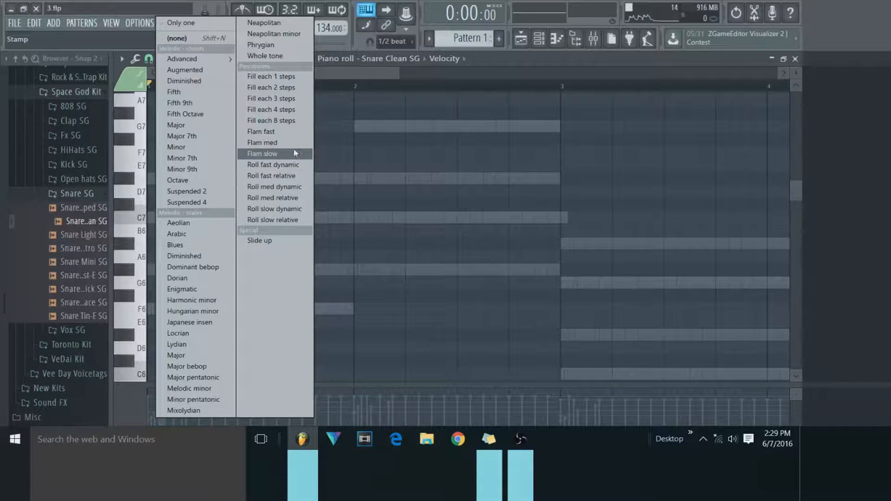
pyautogui.click(266, 124)
pyautogui.moveTo(258, 190); pyautogui.dragTo(260, 217)
pyautogui.rightClick(256, 218)
pyautogui.rightClick(150, 220)
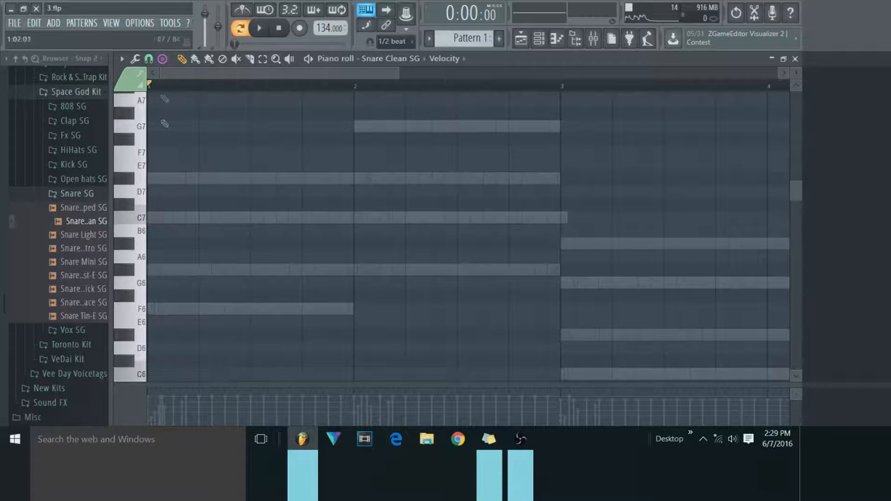
# Stamp a Fill each 2 steps pattern across bar 1 of the Snare Clean SG piano roll.
pyautogui.click(162, 58)
pyautogui.click(274, 88)
pyautogui.click(150, 218)
pyautogui.moveTo(122, 227); pyautogui.dragTo(145, 205)
pyautogui.click(143, 223)
pyautogui.click(145, 277)
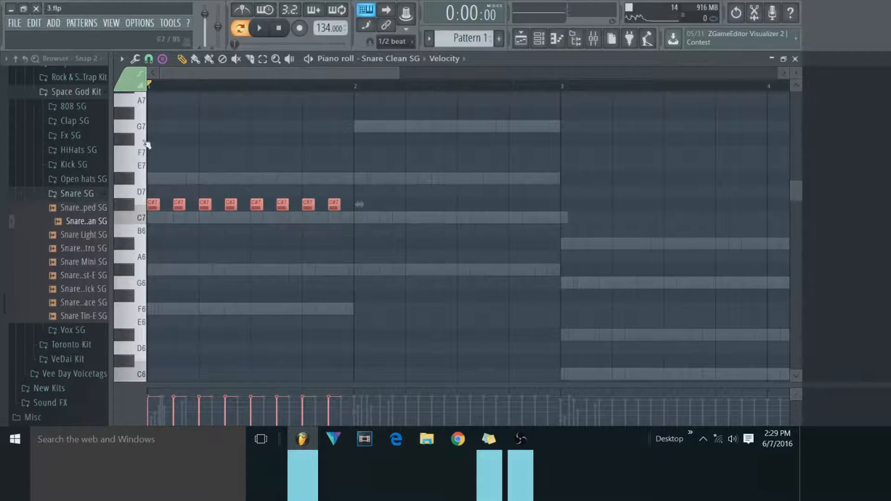
# Shift the stamped notes to a lower pitch and cut them from the Snare Clean SG piano roll.
pyautogui.scroll(-3, 144, 188)
pyautogui.click(143, 185)
pyautogui.click(143, 183)
pyautogui.click(143, 182)
pyautogui.moveTo(153, 164); pyautogui.dragTo(154, 180)
pyautogui.click(135, 333)
pyautogui.moveTo(151, 180); pyautogui.dragTo(153, 334)
pyautogui.moveTo(443, 360)
pyautogui.mouseDown()
pyautogui.moveTo(188, 318)
pyautogui.moveTo(151, 324)
pyautogui.mouseUp()
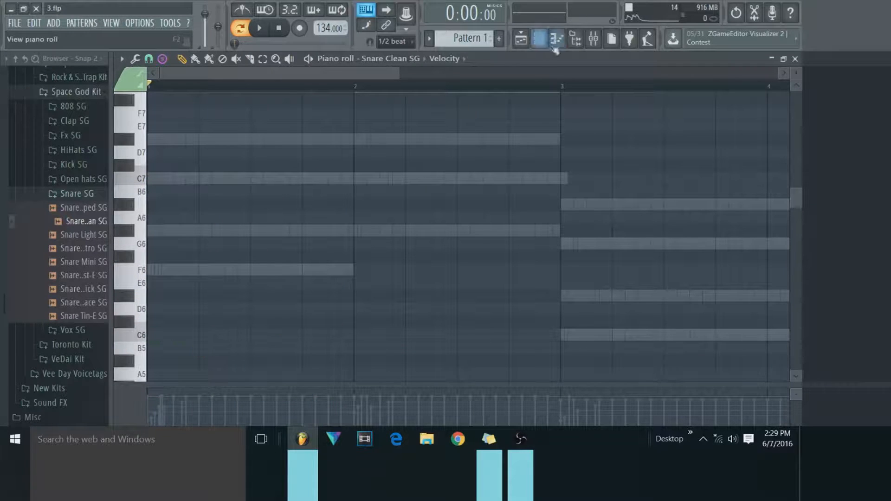
# Paste the cut notes into the HiHat Closed SG piano roll and move them down to C5.
pyautogui.click(538, 39)
pyautogui.rightClick(271, 266)
pyautogui.click(300, 261)
pyautogui.hotkey('ctrl', 'v')
pyautogui.moveTo(153, 180); pyautogui.dragTo(148, 233)
pyautogui.click(139, 335)
# Duplicate the bar 1 hi-hat notes through bars 2, 3 and 4 on C5.
pyautogui.moveTo(153, 244); pyautogui.dragTo(354, 322)
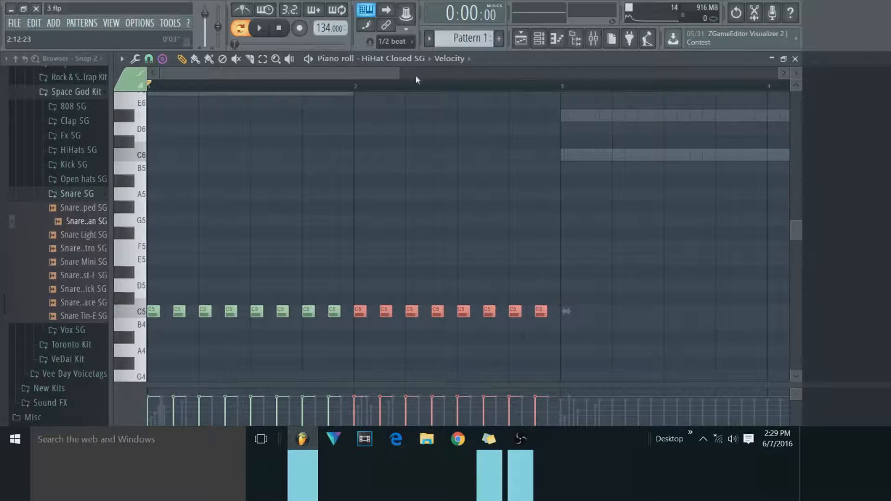
pyautogui.moveTo(399, 73); pyautogui.dragTo(538, 73)
pyautogui.moveTo(281, 317); pyautogui.dragTo(409, 320)
pyautogui.hotkey('ctrl', 'b')
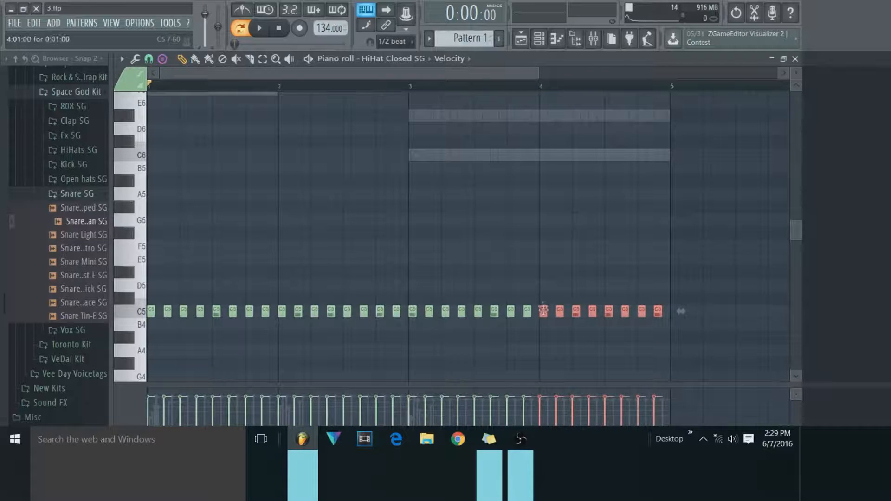
# Delete the hi-hat note on beat 2 of bar 2 in the HiHat Closed SG piano roll.
pyautogui.click(538, 39)
pyautogui.click(539, 39)
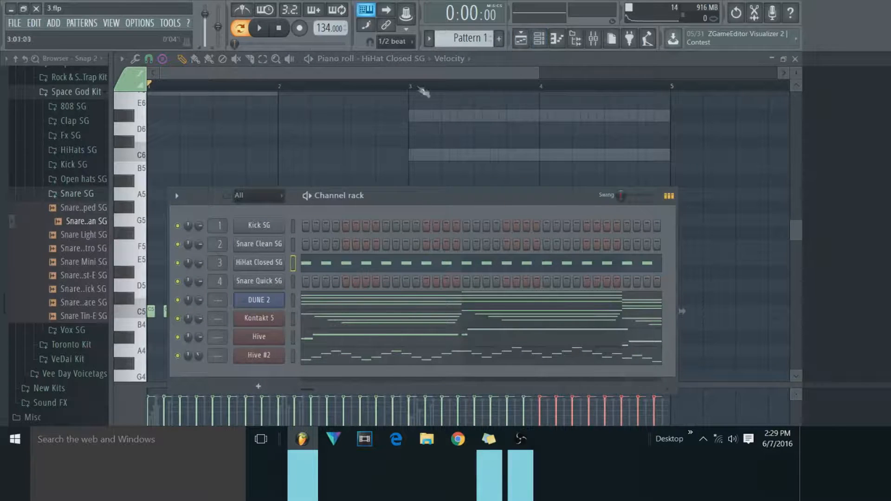
pyautogui.rightClick(299, 279)
pyautogui.click(310, 308)
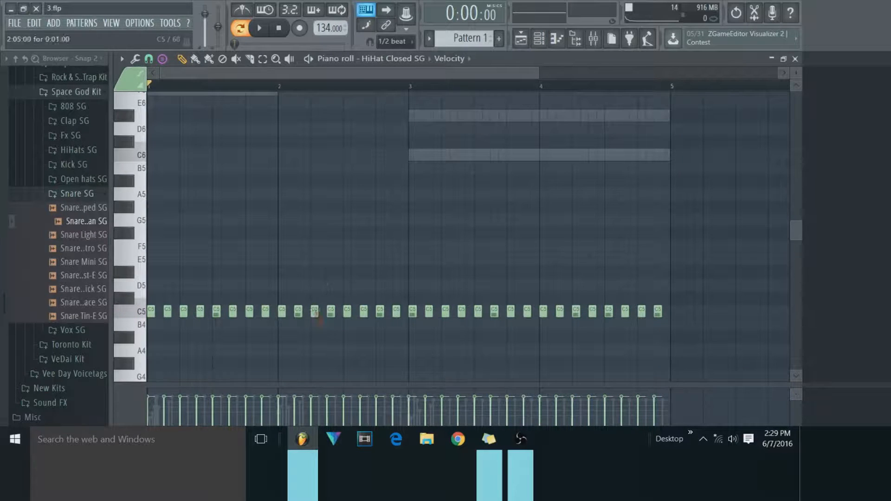
# Try the Roll fast relative and Flam fast stamps above the gap in bar 2, deleting each one.
pyautogui.click(162, 58)
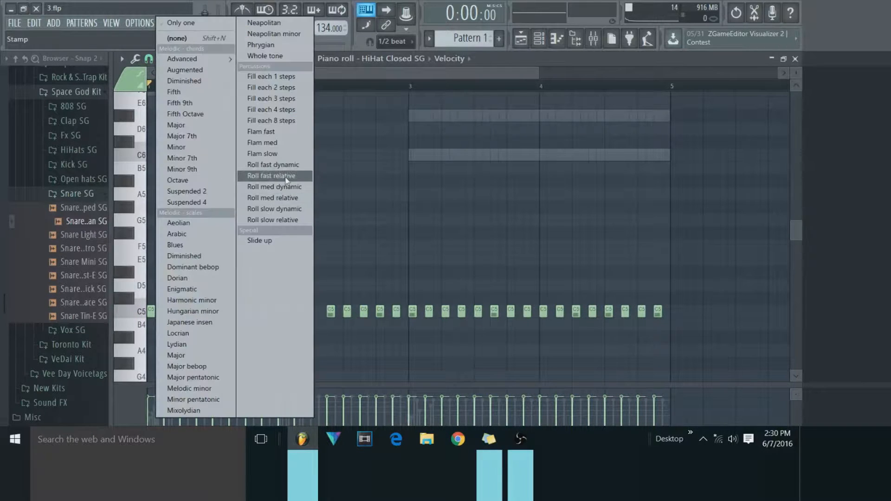
pyautogui.click(286, 180)
pyautogui.click(318, 233)
pyautogui.rightClick(315, 236)
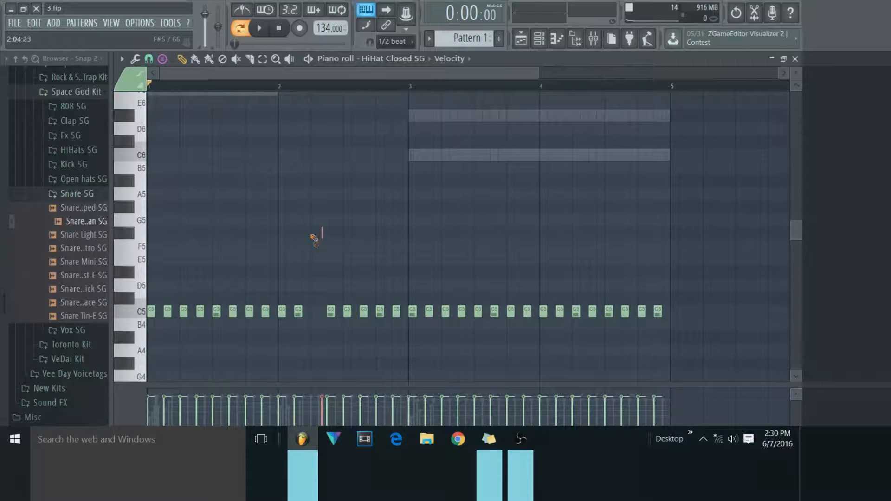
pyautogui.click(162, 58)
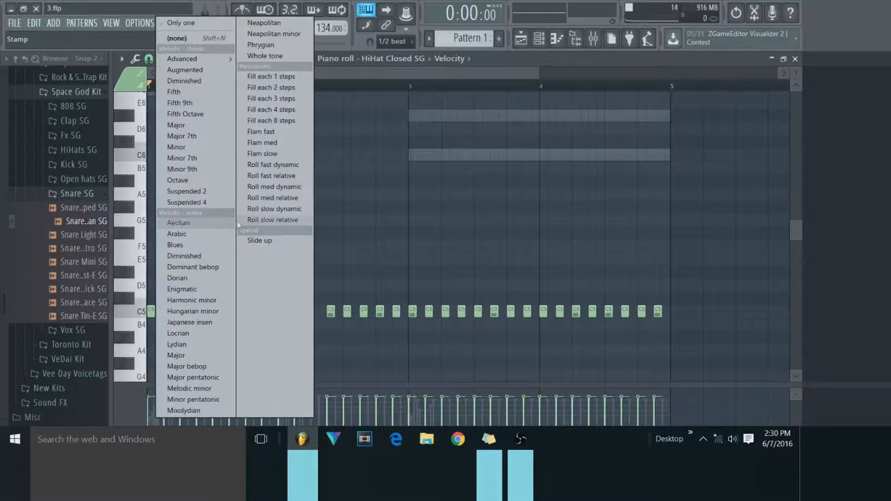
pyautogui.click(271, 132)
pyautogui.click(312, 258)
pyautogui.moveTo(312, 266)
pyautogui.mouseDown()
pyautogui.moveTo(310, 325)
pyautogui.moveTo(310, 261)
pyautogui.mouseUp()
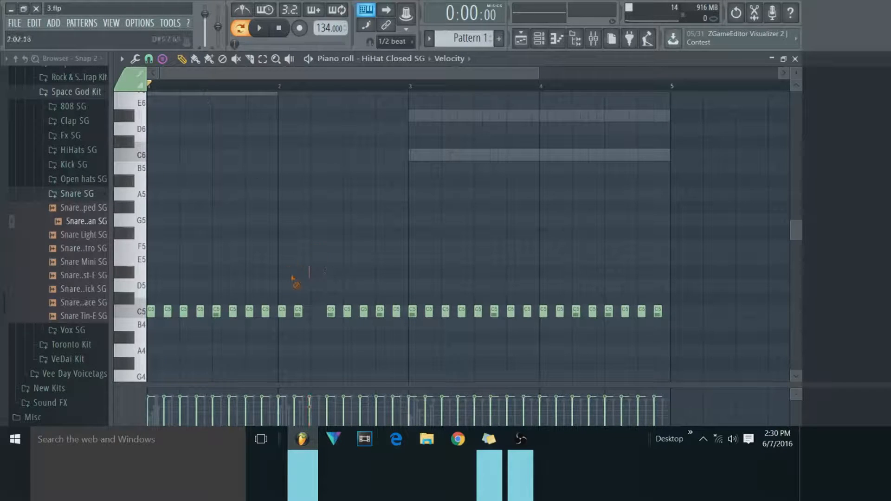
# Stamp a Roll med dynamic on C5 in the gap at beat 2 of bar 2.
pyautogui.click(162, 58)
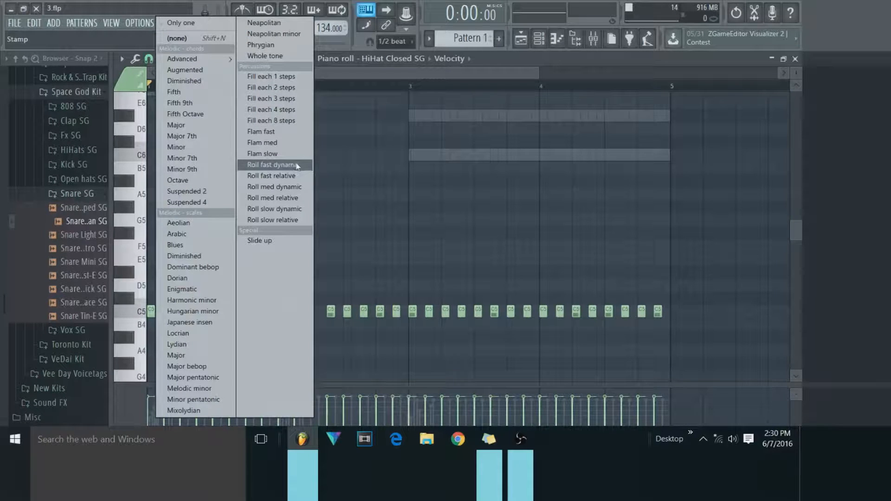
pyautogui.click(296, 188)
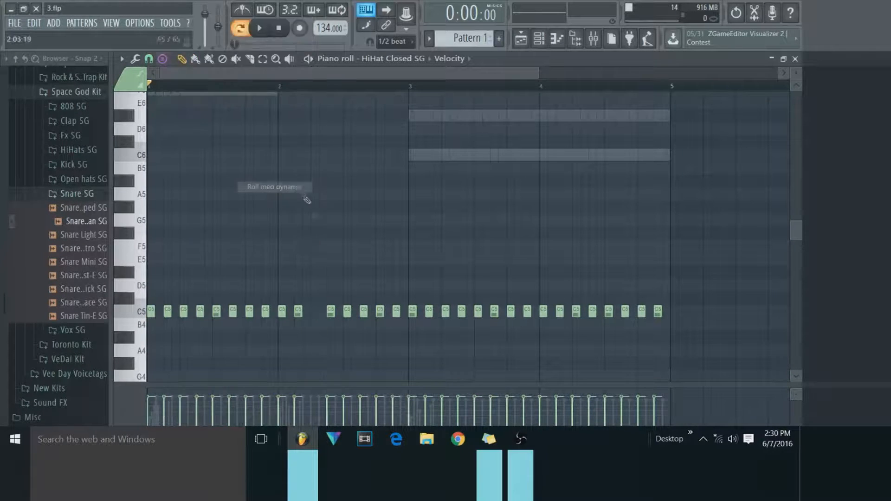
pyautogui.click(311, 312)
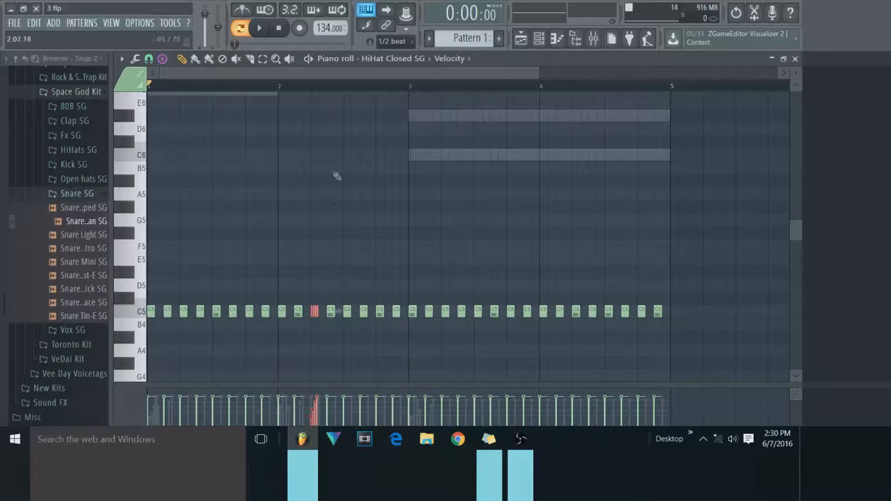
pyautogui.scroll(2, 304, 90)
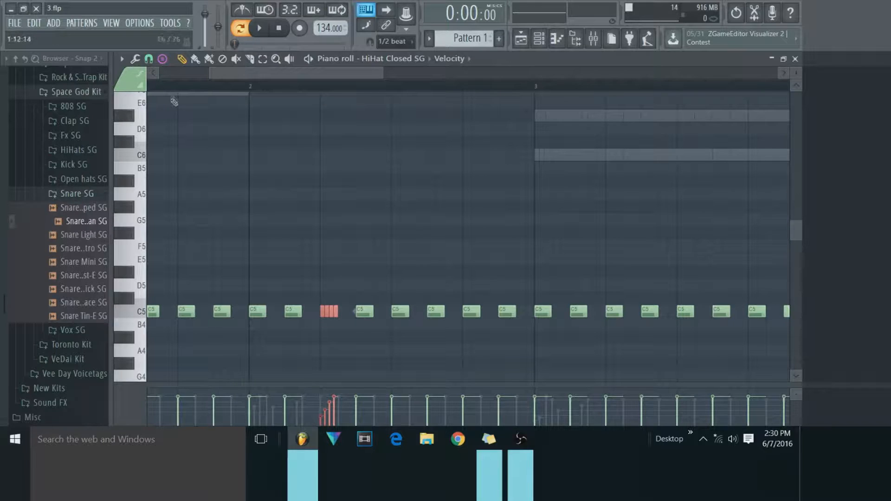
pyautogui.click(162, 58)
pyautogui.moveTo(163, 60)
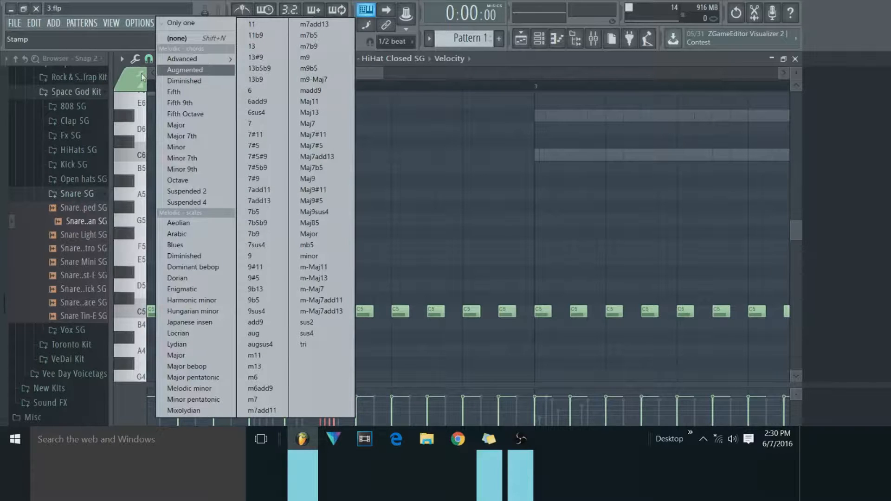
pyautogui.click(120, 81)
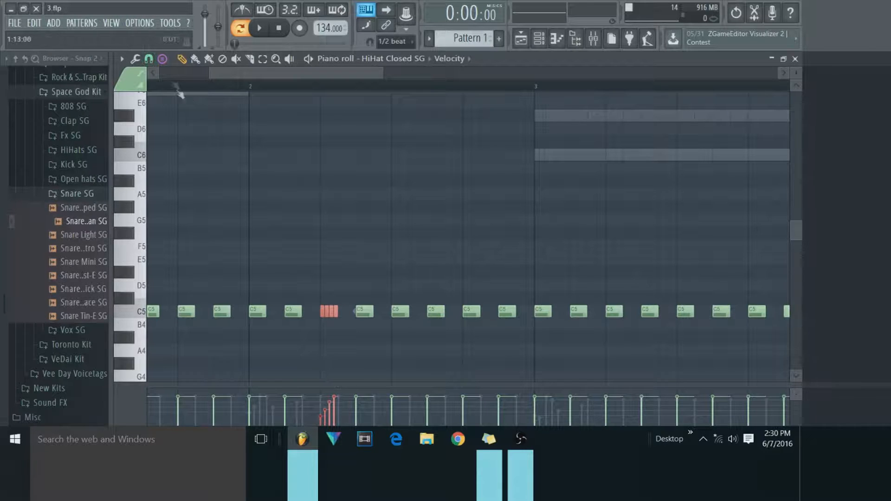
pyautogui.click(135, 58)
pyautogui.click(149, 58)
# Stamp Roll med relative hi-hats right after the dynamic roll in bar 2 and on beat 2 of bar 3.
pyautogui.click(162, 59)
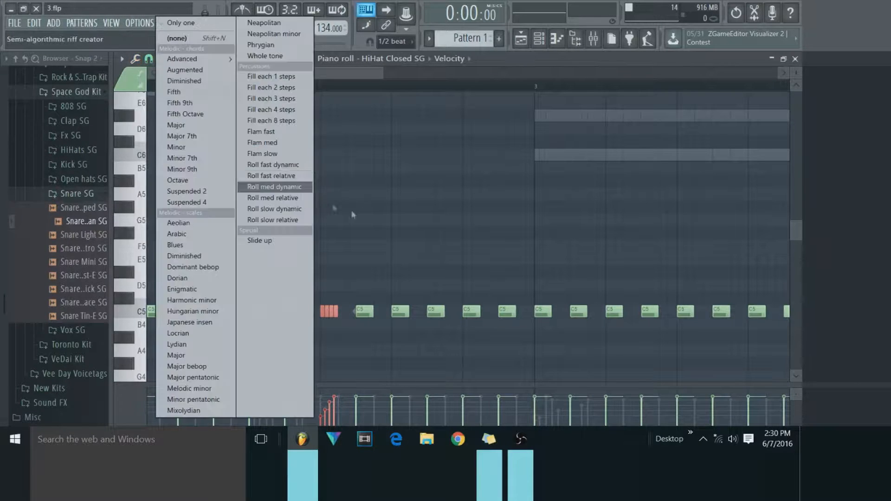
pyautogui.click(299, 199)
pyautogui.moveTo(433, 272)
pyautogui.mouseDown()
pyautogui.moveTo(333, 274)
pyautogui.moveTo(335, 324)
pyautogui.moveTo(335, 312)
pyautogui.mouseUp()
pyautogui.click(354, 286)
pyautogui.scroll(-2, 391, 82)
pyautogui.moveTo(414, 299); pyautogui.dragTo(438, 309)
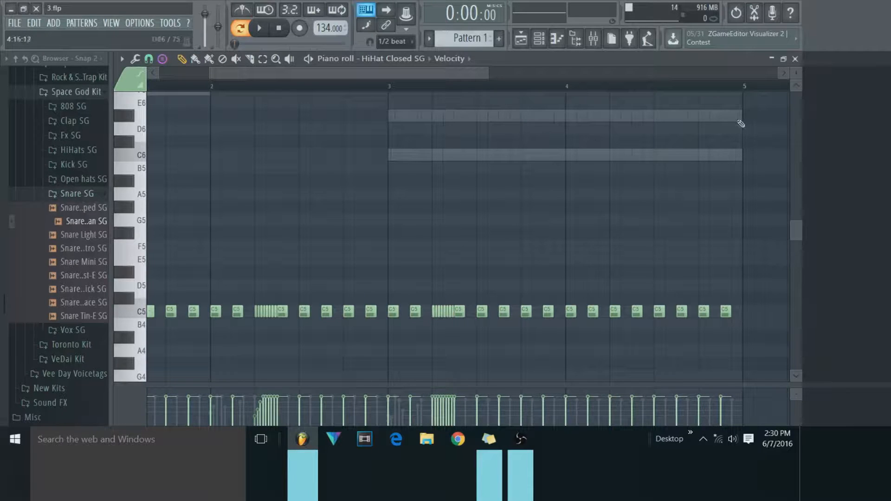
# Close the piano roll and play the pattern to hear the hi-hat rolls with the melody.
pyautogui.click(795, 59)
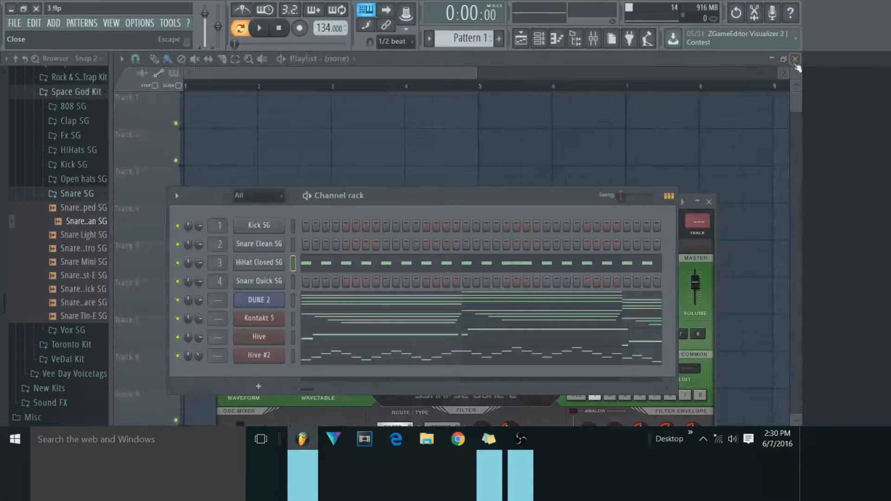
pyautogui.click(260, 28)
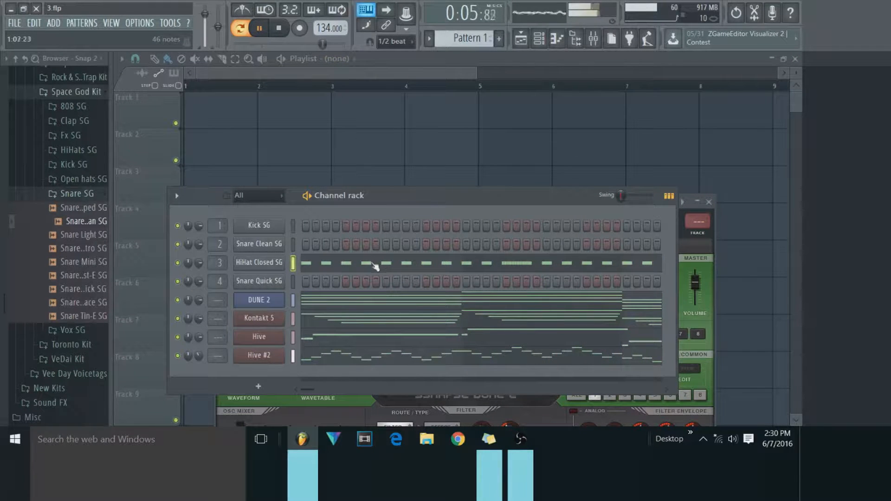
pyautogui.press('space')
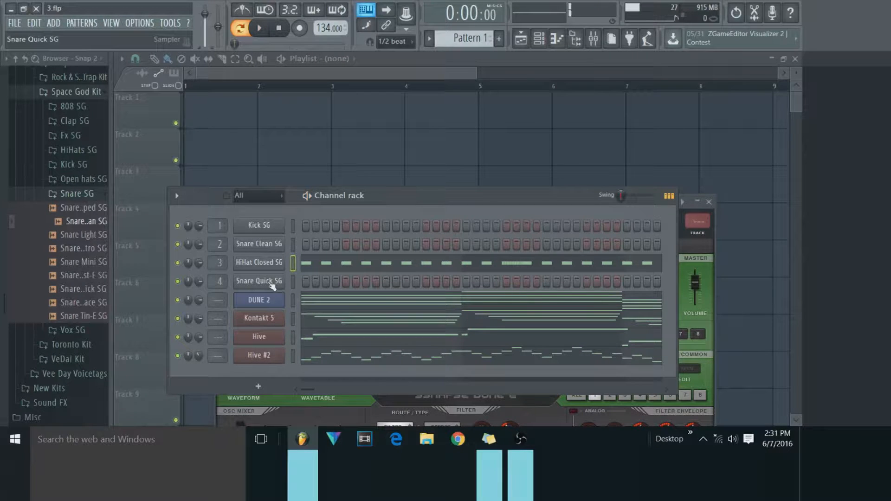
# Reopen the HiHat Closed SG piano roll, lengthen the C5 note on beat 2 of bar 1 up to the following note, and select it.
pyautogui.rightClick(279, 262)
pyautogui.click(301, 260)
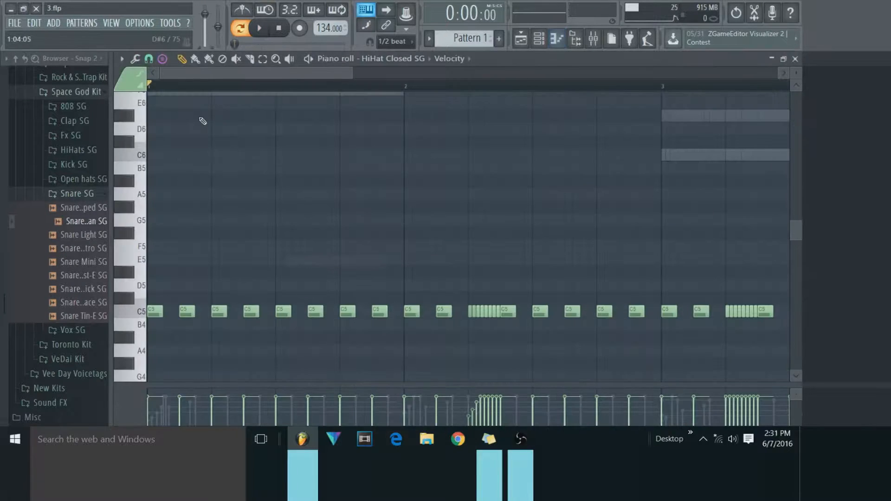
pyautogui.press('e')
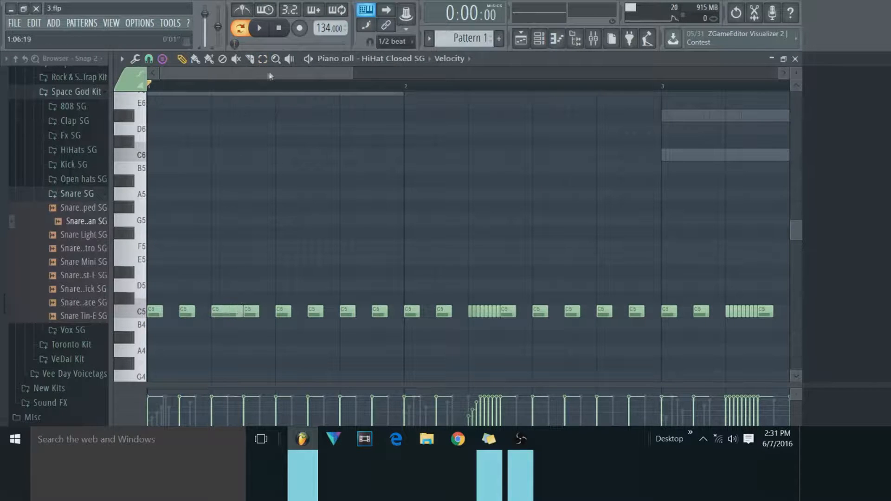
pyautogui.click(228, 311)
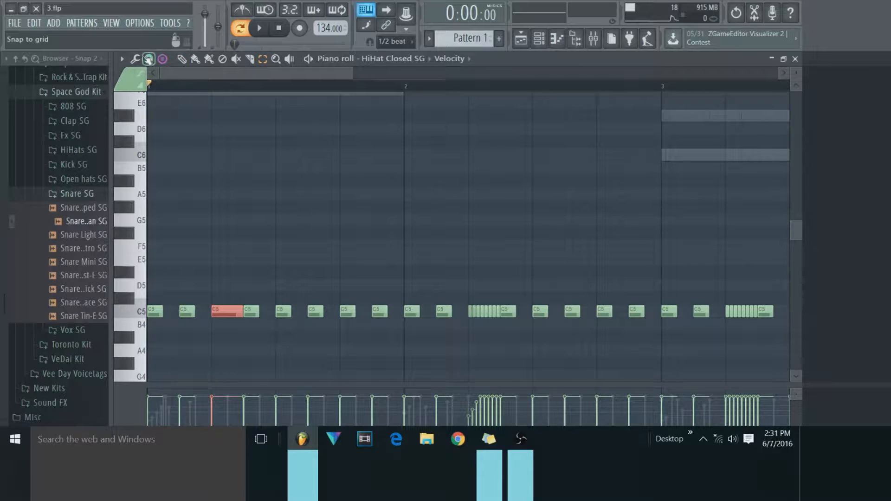
# Try chopping the lengthened hi-hat note into eight short slices and undo the chop.
pyautogui.click(135, 58)
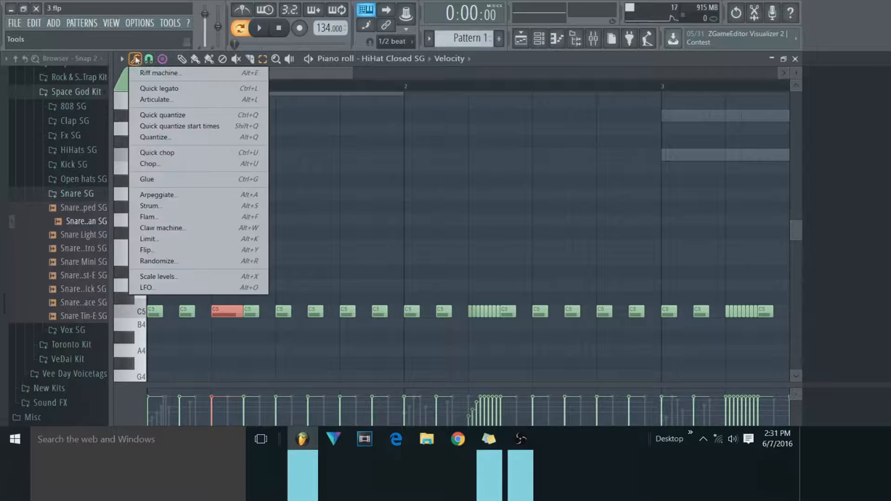
pyautogui.click(150, 165)
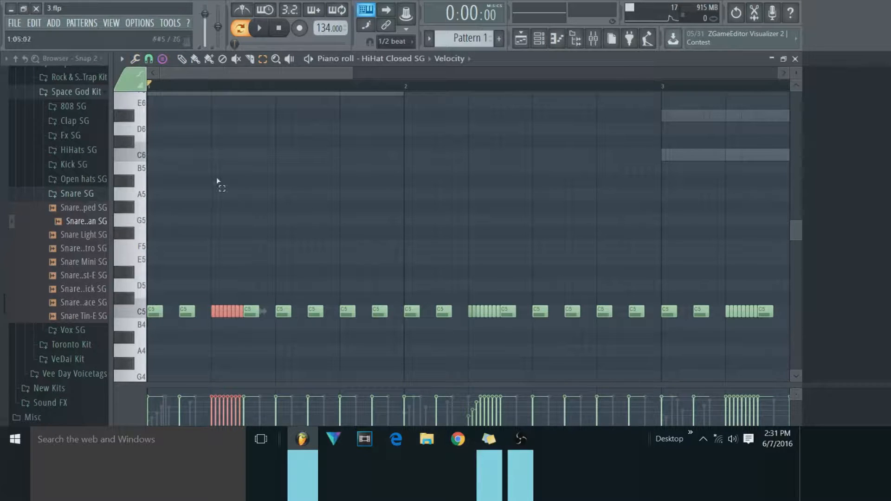
pyautogui.hotkey('ctrl', 'z')
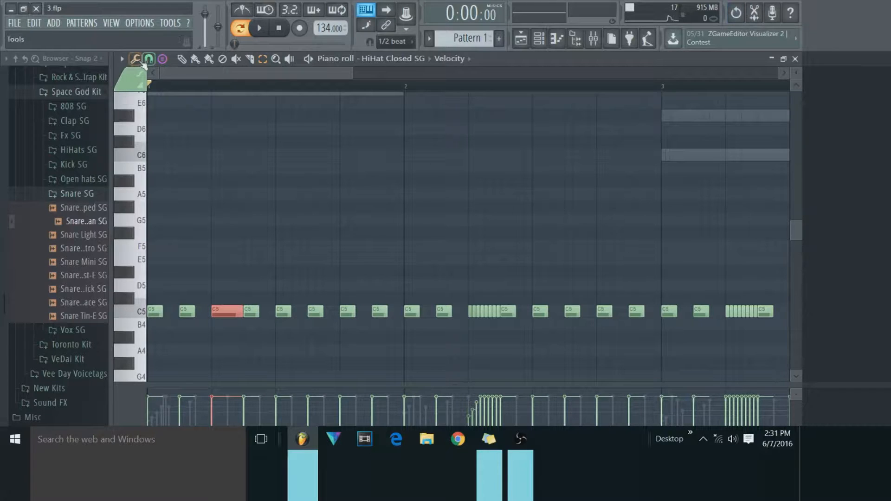
# Chop the lengthened hi-hat note into four equal slices by adjusting the chopper's time multiplier, and close the piano roll.
pyautogui.click(135, 59)
pyautogui.click(164, 166)
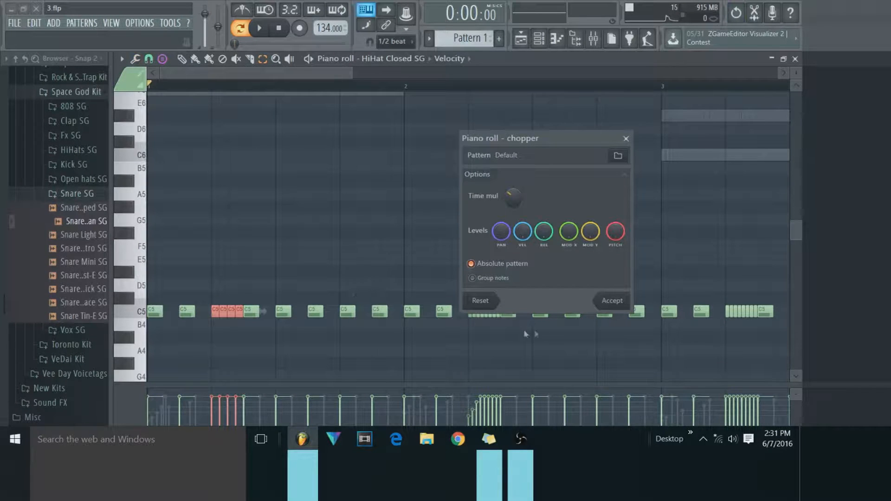
pyautogui.moveTo(513, 197)
pyautogui.mouseDown()
pyautogui.moveTo(512, 188)
pyautogui.moveTo(512, 207)
pyautogui.mouseUp()
pyautogui.click(613, 301)
pyautogui.click(437, 208)
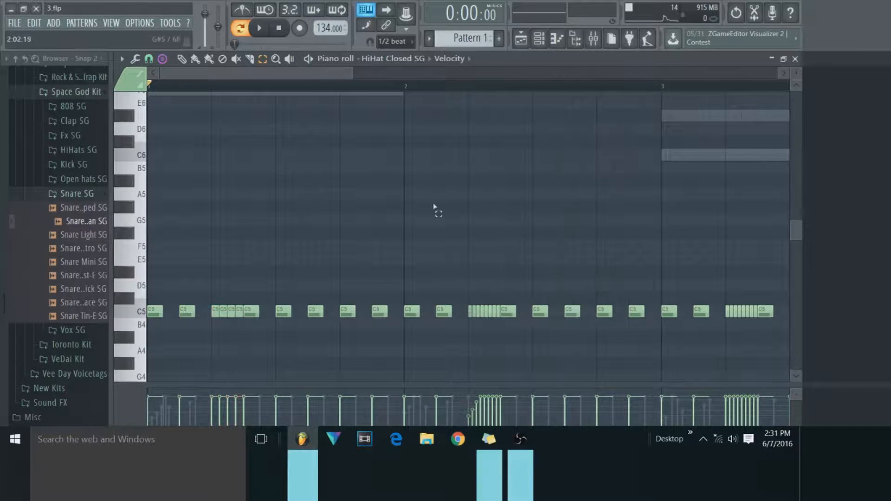
pyautogui.click(794, 58)
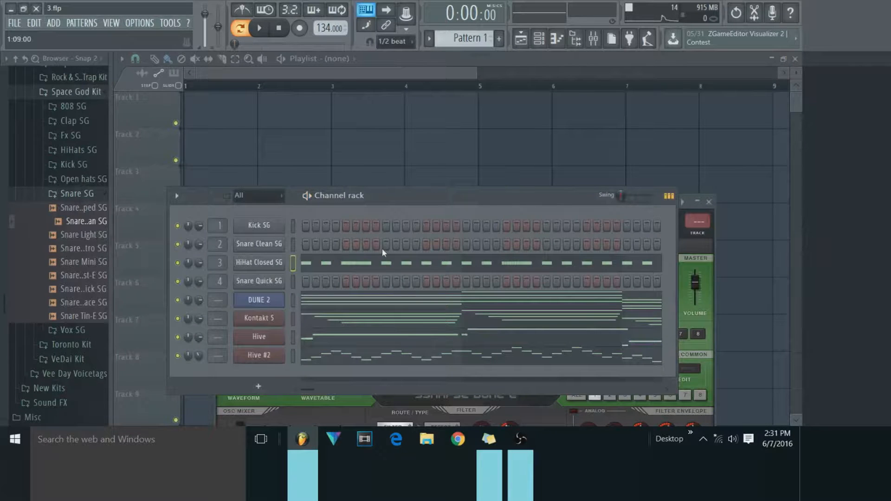
pyautogui.rightClick(273, 283)
pyautogui.press('Escape')
pyautogui.rightClick(281, 288)
pyautogui.press('Escape')
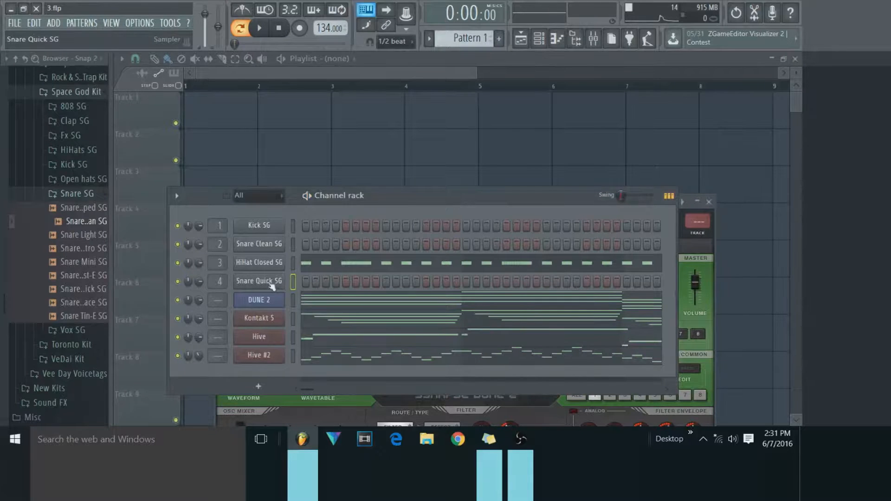
# Place Snare Clean SG hits on step 9 of every bar and Snare Quick SG hits on step 3 of bars 2–4 and step 15 of bar 3.
pyautogui.click(385, 245)
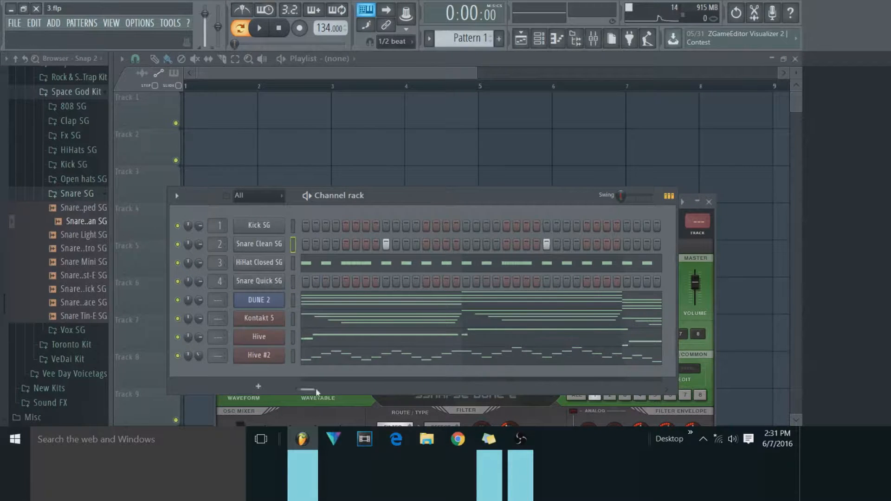
pyautogui.moveTo(315, 388); pyautogui.dragTo(606, 389)
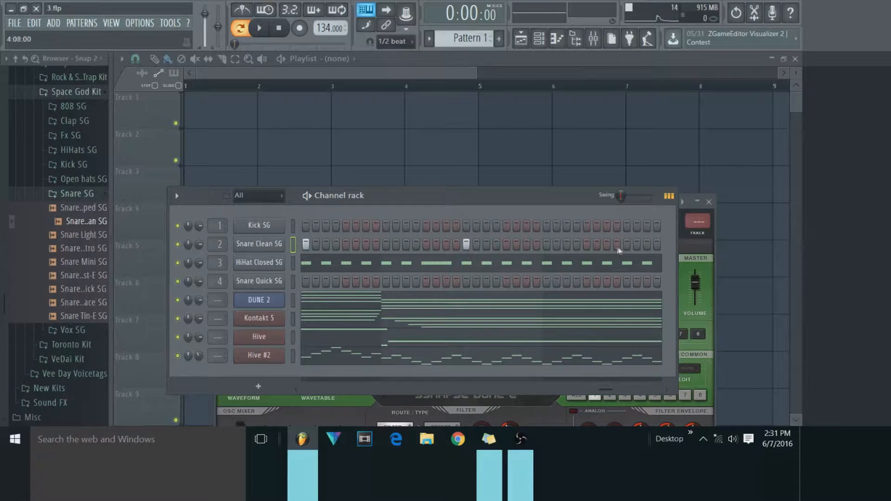
pyautogui.moveTo(609, 391); pyautogui.dragTo(251, 367)
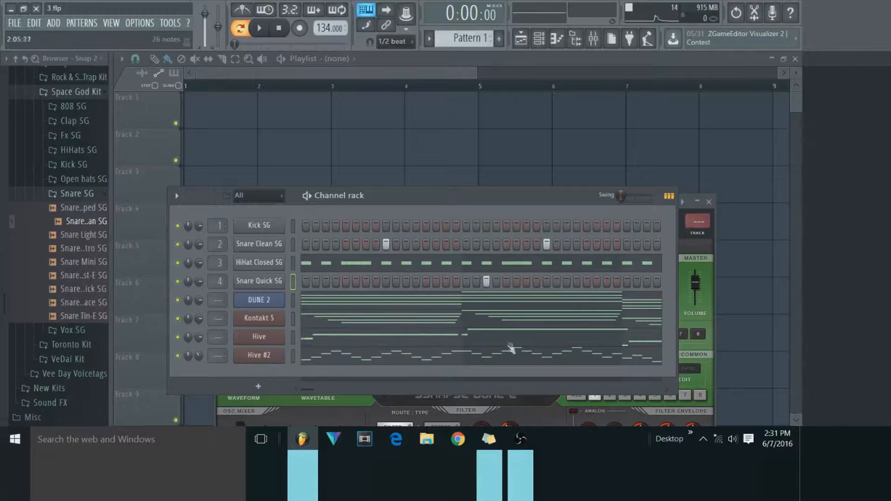
pyautogui.moveTo(315, 392); pyautogui.dragTo(572, 379)
pyautogui.click(426, 280)
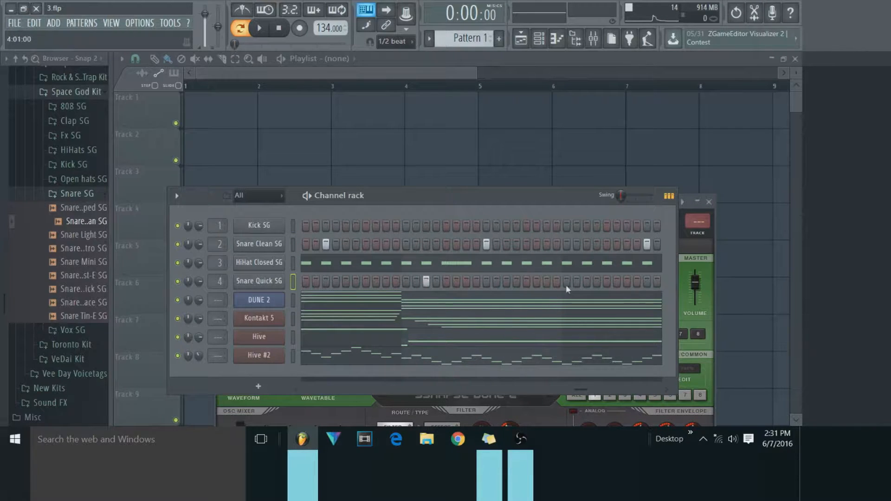
# Open the Snare Quick SG piano roll and stamp a Roll fast dynamic in the empty area above bar 1.
pyautogui.rightClick(277, 282)
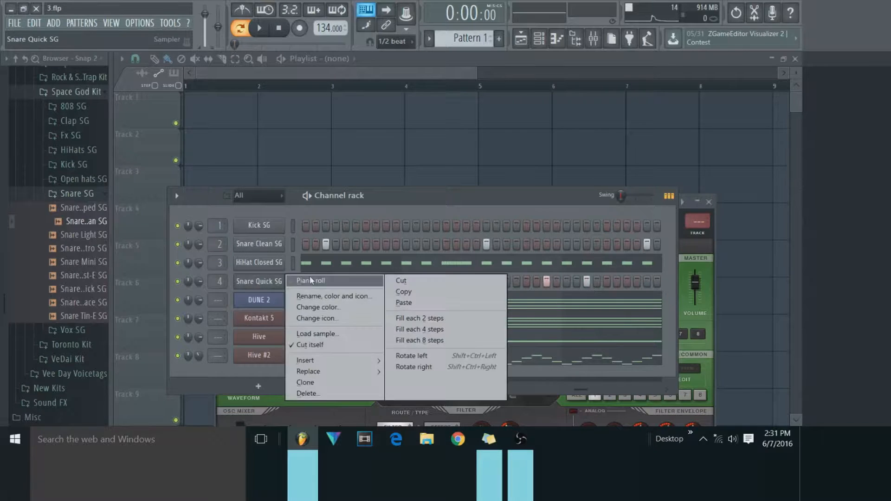
pyautogui.click(299, 280)
pyautogui.click(161, 60)
pyautogui.moveTo(164, 62)
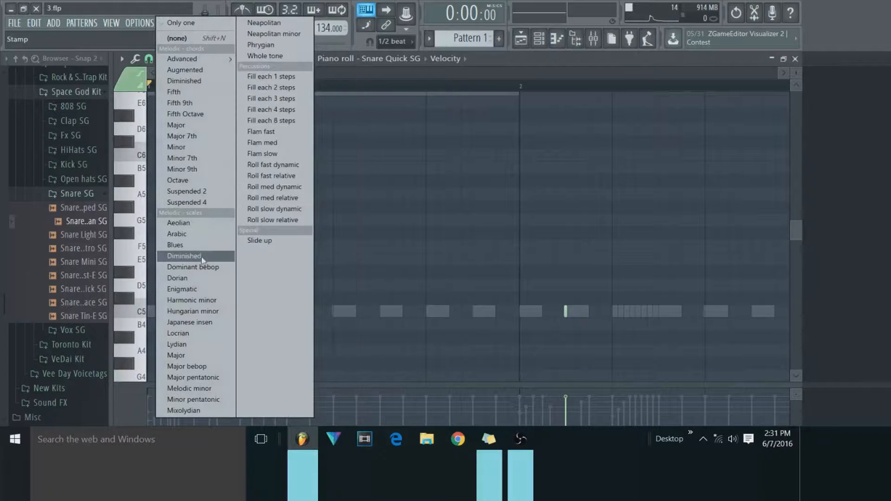
pyautogui.click(280, 166)
pyautogui.click(363, 207)
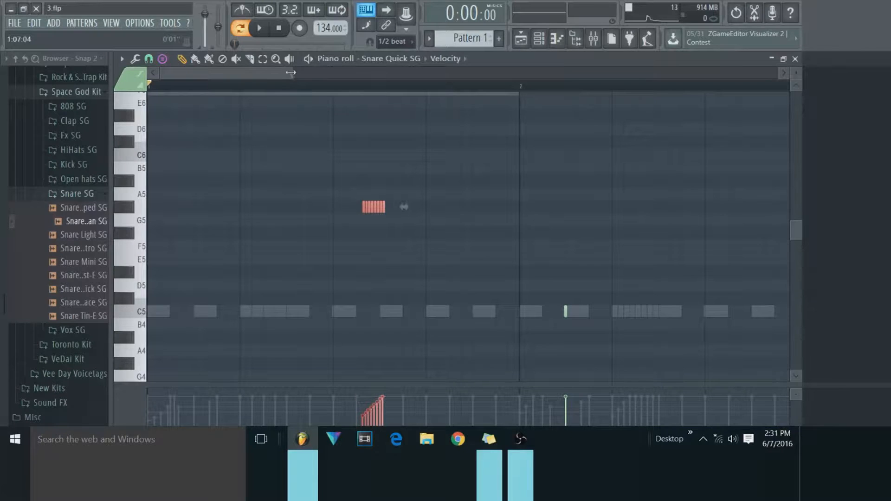
# Move the fast snare roll to C5 on the last step of bar 2 and close the piano roll.
pyautogui.moveTo(290, 72); pyautogui.dragTo(515, 73)
pyautogui.moveTo(232, 210); pyautogui.dragTo(422, 320)
pyautogui.keyDown('ctrl'); pyautogui.scroll(3, 426, 130); pyautogui.keyUp('ctrl')
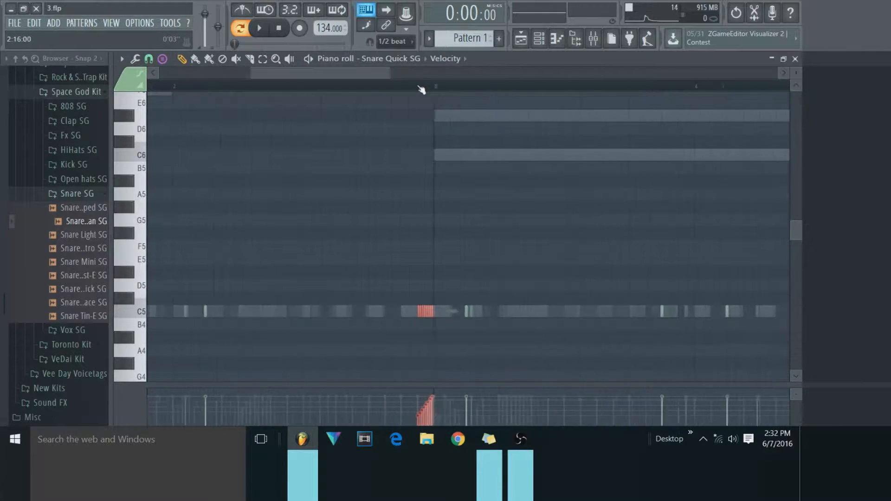
pyautogui.keyDown('ctrl'); pyautogui.click(403, 223); pyautogui.keyUp('ctrl')
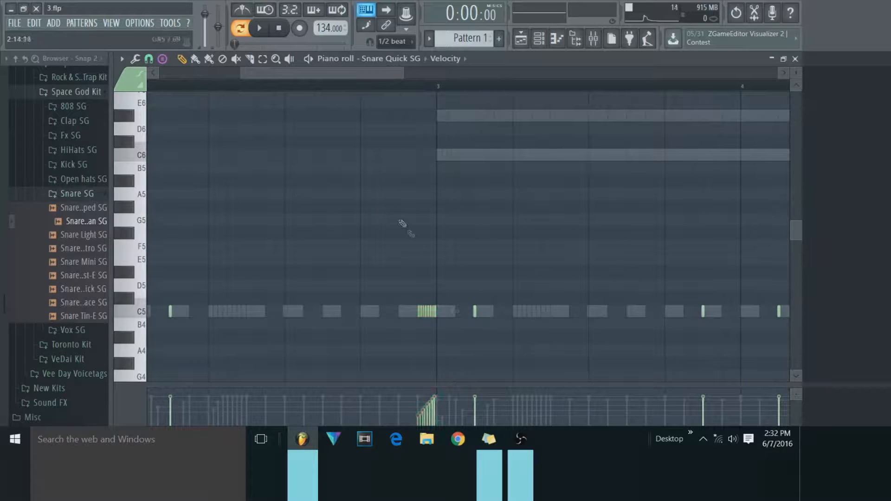
pyautogui.click(795, 59)
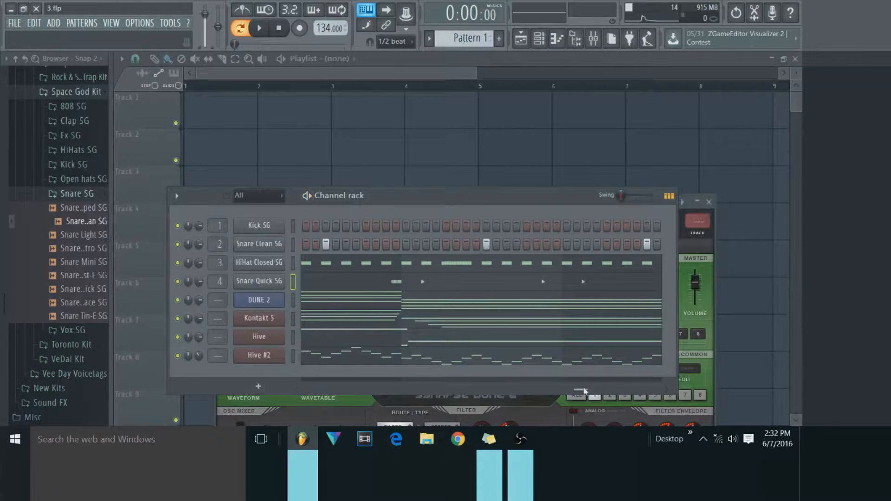
# Place Kick SG hits on steps 1, 13 and 15 of bar 1, steps 11–13 and 15 of bar 2, and step 1 of bar 3.
pyautogui.moveTo(580, 390); pyautogui.dragTo(307, 390)
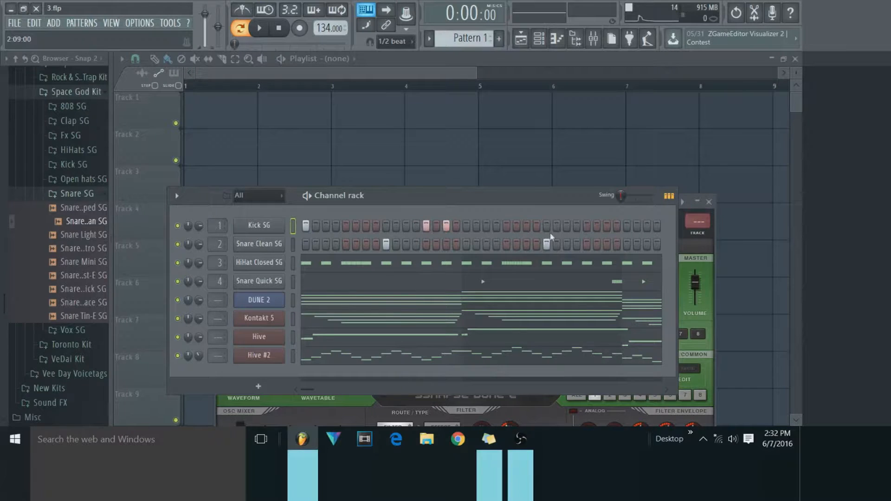
pyautogui.click(577, 226)
pyautogui.click(587, 225)
pyautogui.click(606, 226)
pyautogui.click(626, 226)
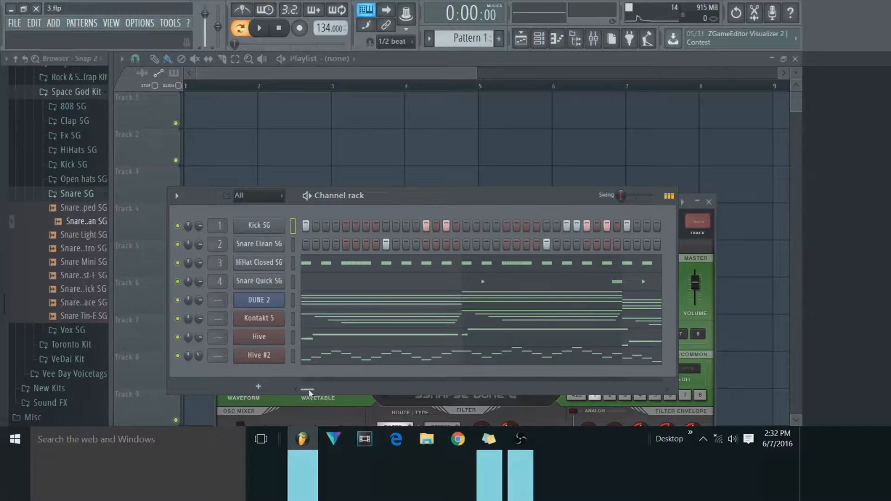
# Add Kick SG hits on step 13 of bar 3 and steps 5, 9, 11 and 15 of bar 4, and play the pattern.
pyautogui.moveTo(307, 389); pyautogui.dragTo(531, 390)
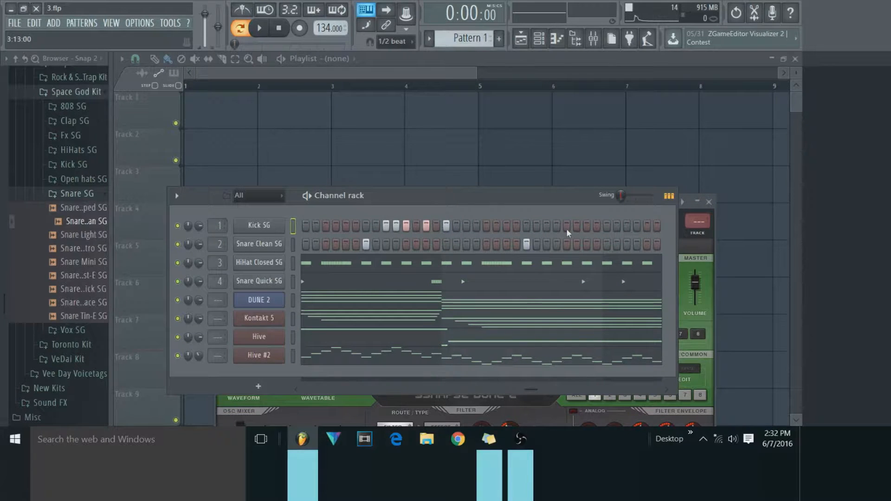
pyautogui.moveTo(532, 390); pyautogui.dragTo(593, 389)
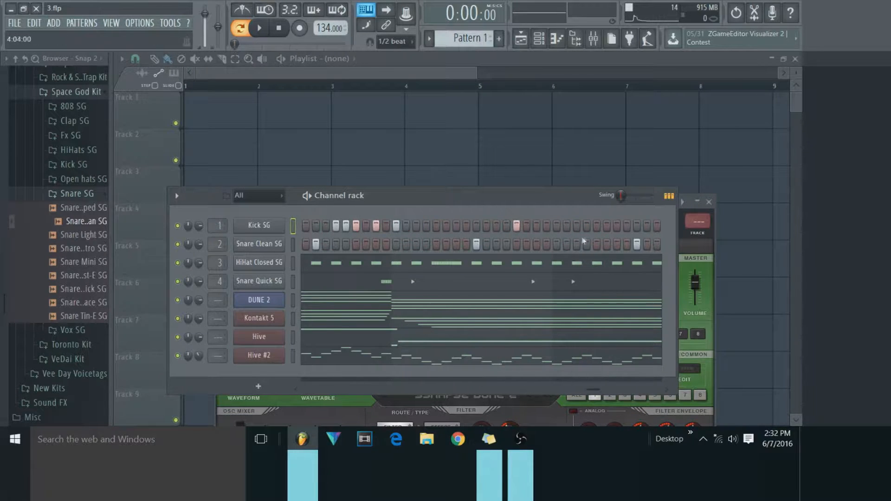
pyautogui.click(596, 226)
pyautogui.moveTo(594, 389); pyautogui.dragTo(664, 391)
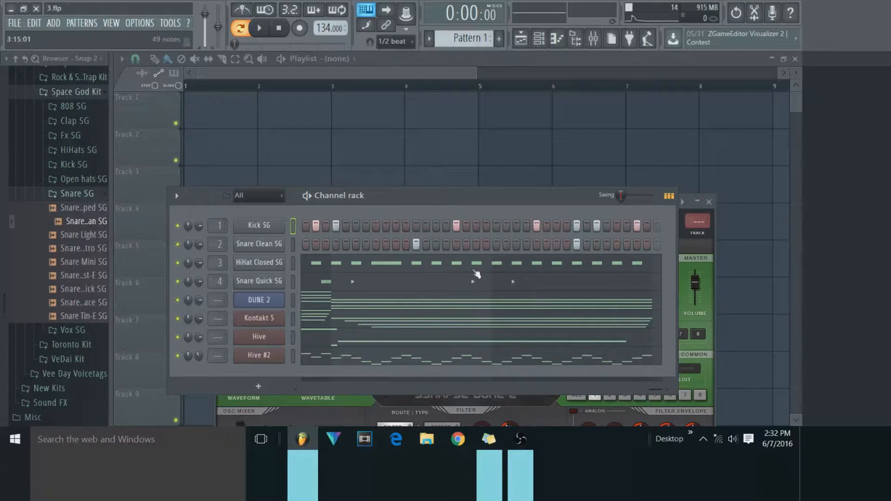
pyautogui.click(263, 31)
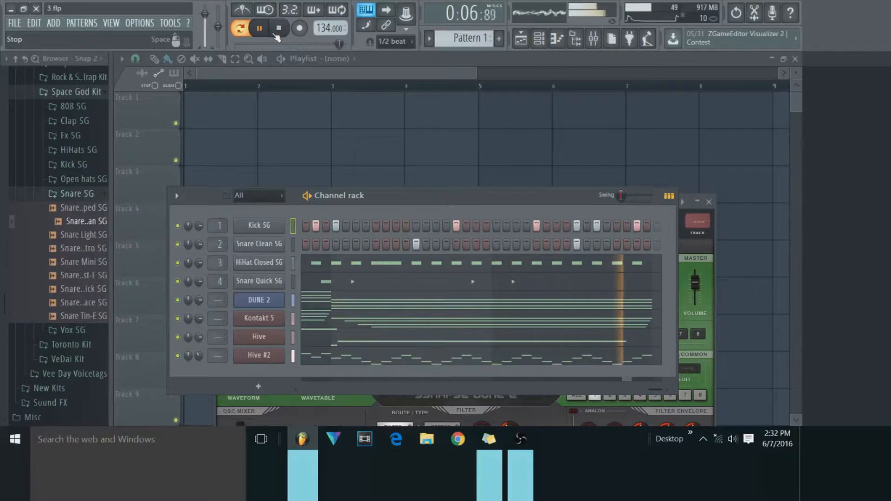
pyautogui.click(278, 29)
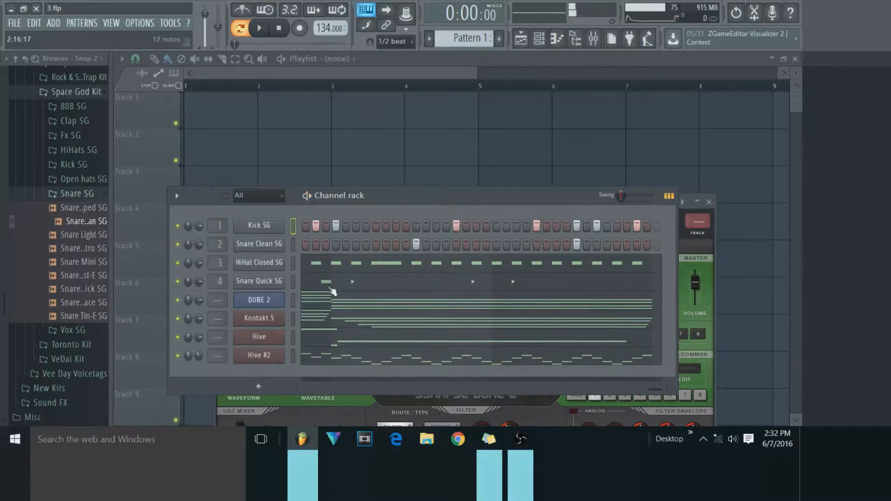
# Stamp a Roll med dynamic on F5 on the last step of bar 2 in the Snare Quick SG piano roll.
pyautogui.click(331, 284)
pyautogui.scroll(4, 412, 244)
pyautogui.moveTo(255, 74); pyautogui.dragTo(368, 130)
pyautogui.click(209, 58)
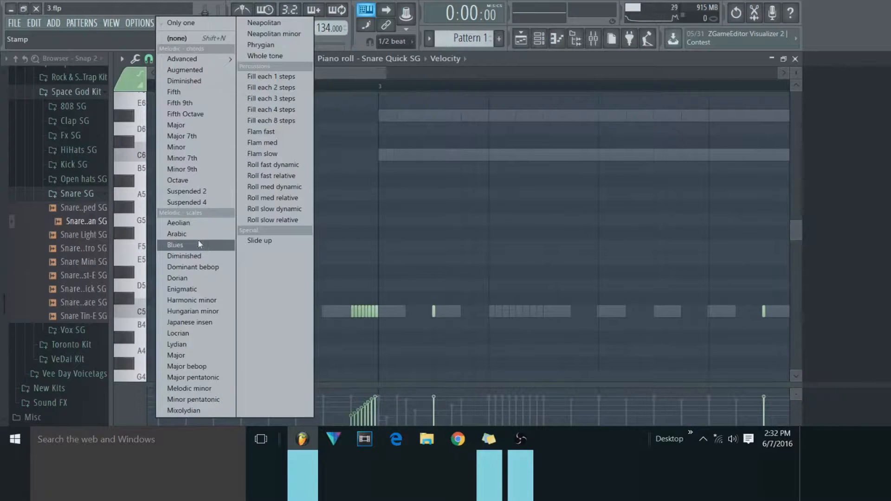
pyautogui.click(274, 187)
pyautogui.click(376, 244)
pyautogui.moveTo(377, 244); pyautogui.dragTo(352, 249)
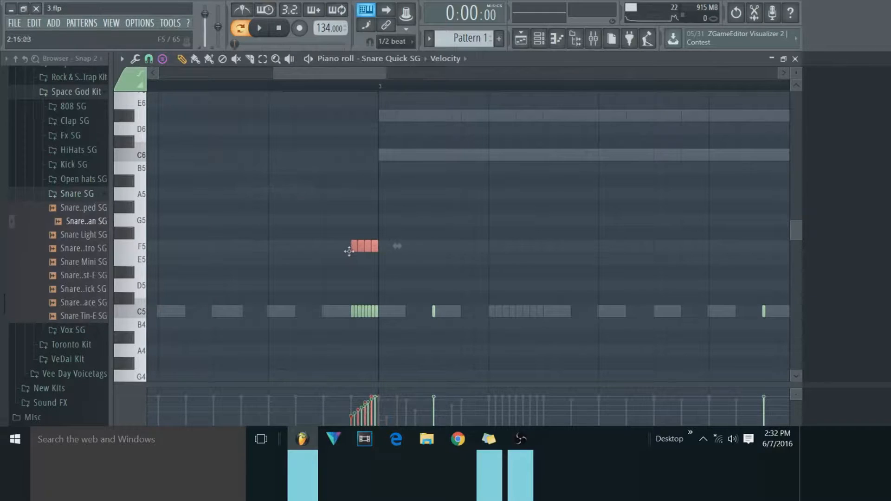
# Replace the fast snare roll on C5 with the medium roll, moving it down to C5, and close the piano roll.
pyautogui.rightClick(355, 310)
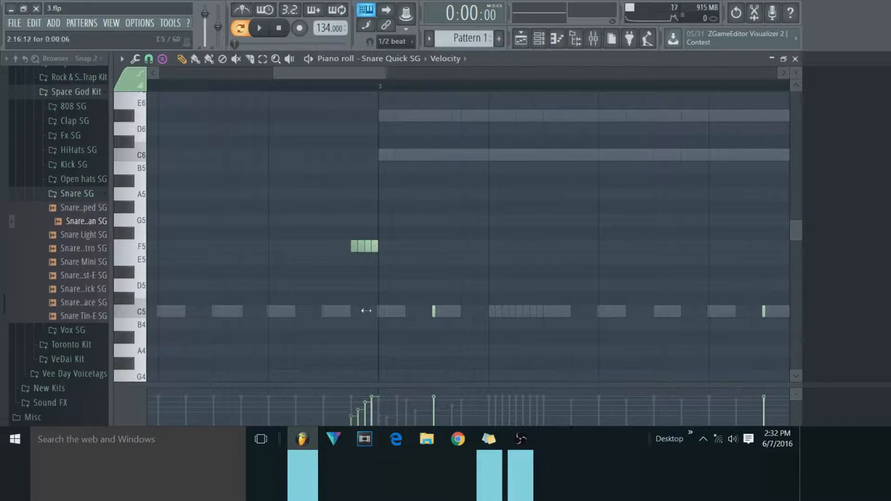
pyautogui.moveTo(366, 246)
pyautogui.mouseDown()
pyautogui.moveTo(366, 310)
pyautogui.moveTo(367, 247)
pyautogui.mouseUp()
pyautogui.click(263, 60)
pyautogui.moveTo(279, 162)
pyautogui.mouseDown()
pyautogui.moveTo(408, 245)
pyautogui.moveTo(369, 310)
pyautogui.mouseUp()
pyautogui.click(185, 60)
pyautogui.hotkey('ctrl', 'd')
pyautogui.click(795, 60)
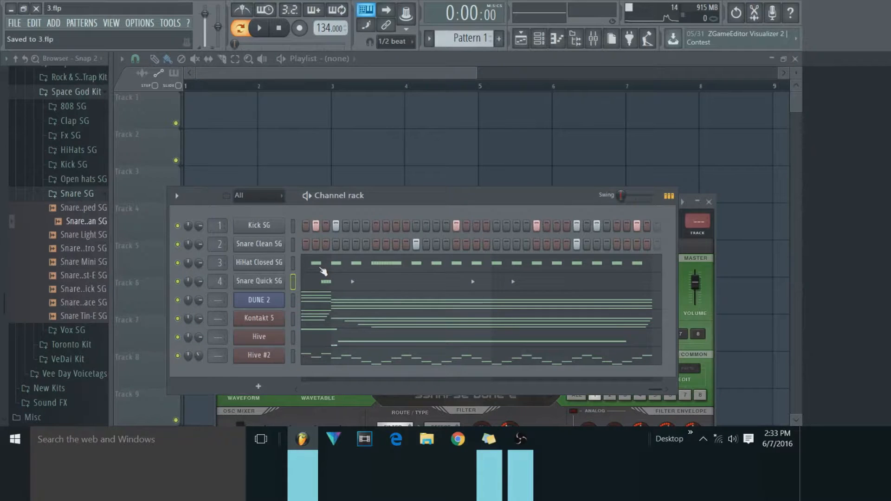
# Lengthen all the Kick SG notes to about half a step each in the piano roll, close it and play the pattern.
pyautogui.moveTo(657, 390); pyautogui.dragTo(273, 372)
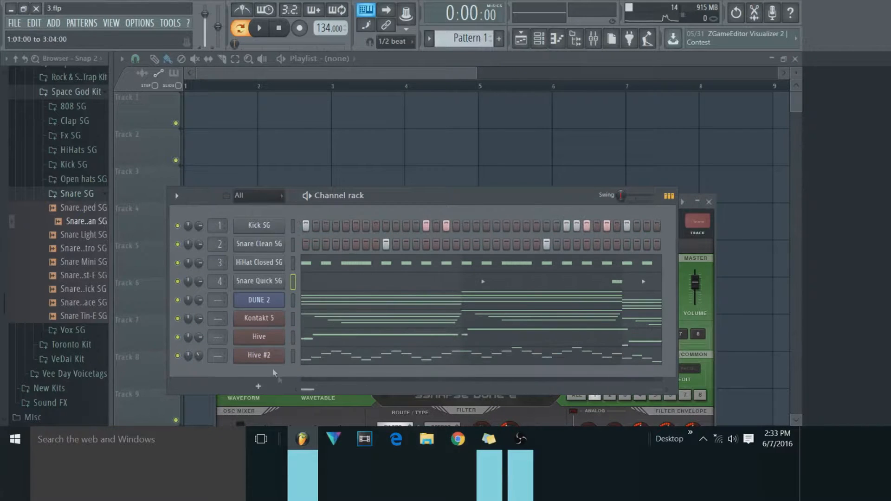
pyautogui.rightClick(245, 222)
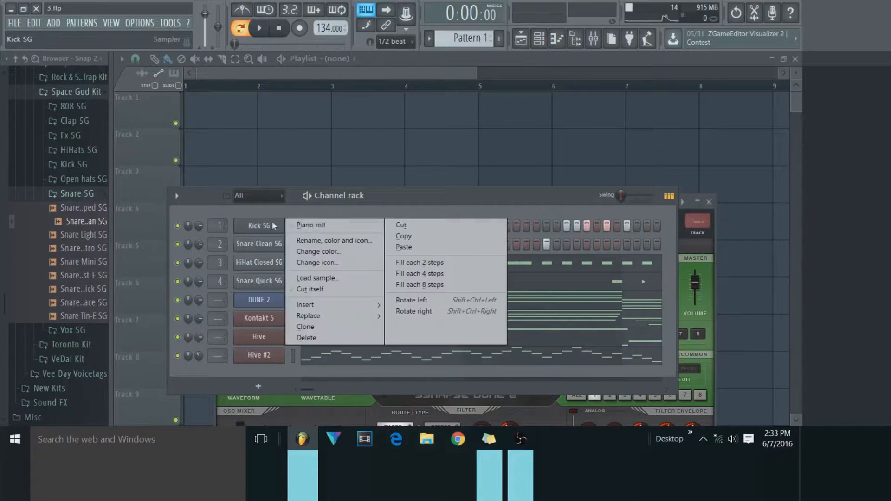
pyautogui.click(306, 226)
pyautogui.hotkey('ctrl', 'a')
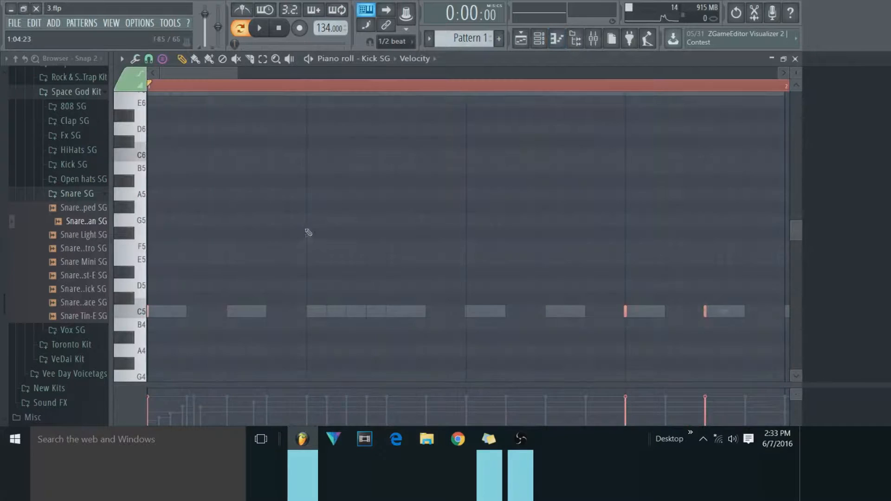
pyautogui.scroll(-3, 229, 184)
pyautogui.scroll(1, 229, 184)
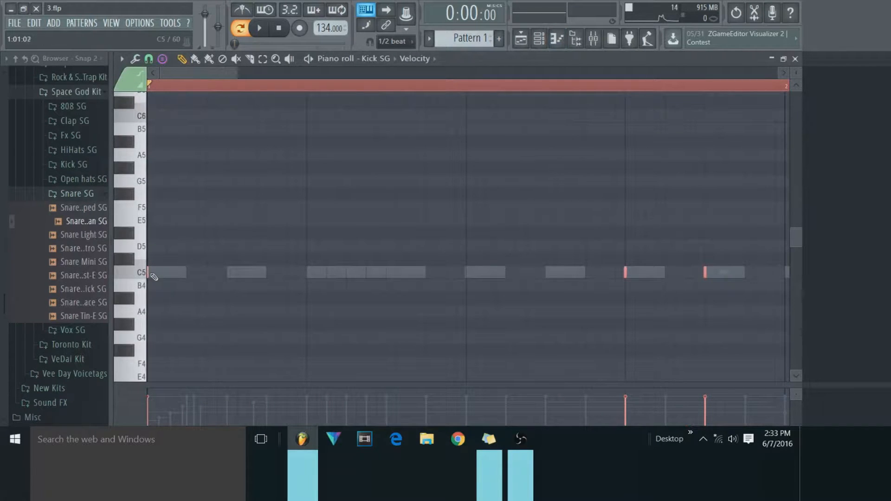
pyautogui.moveTo(149, 273)
pyautogui.mouseDown()
pyautogui.moveTo(168, 273)
pyautogui.moveTo(154, 274)
pyautogui.mouseUp()
pyautogui.hotkey('ctrl', 'd')
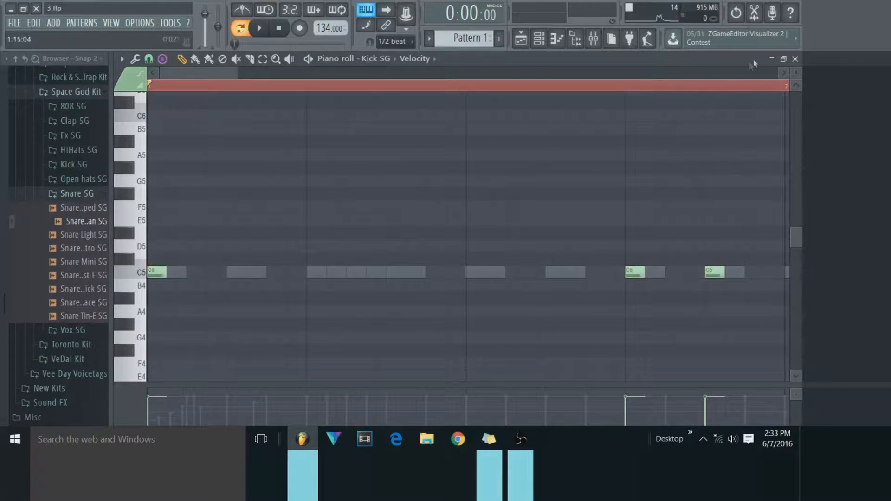
pyautogui.click(794, 59)
pyautogui.click(259, 28)
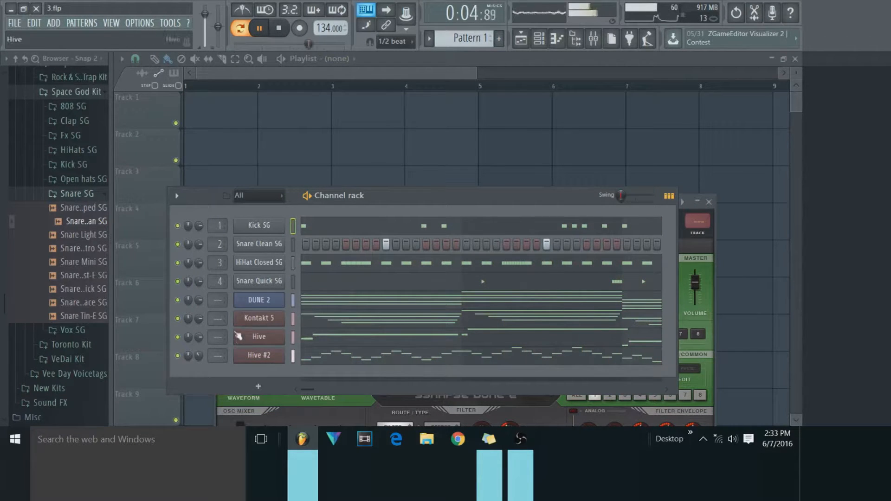
pyautogui.press('space')
# Audition samples from the 808 SG folder over the playing pattern and load 808 The Cook Up SG as a channel above Kick SG.
pyautogui.click(78, 107)
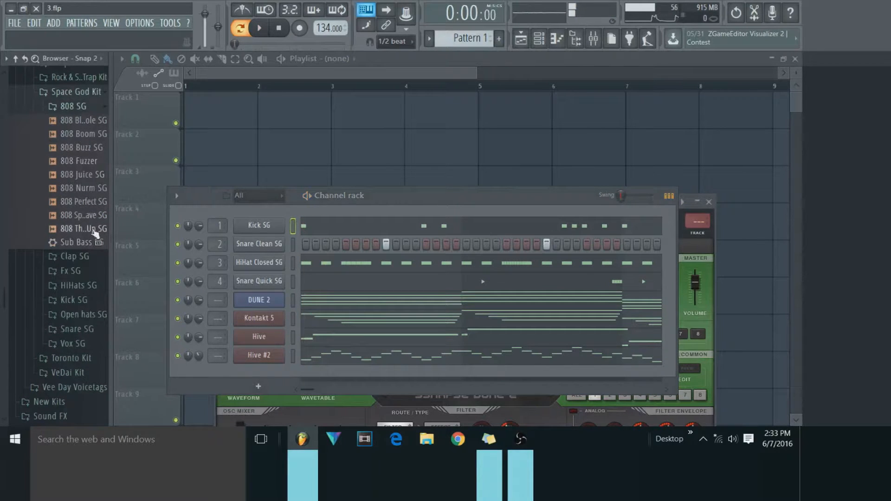
pyautogui.click(87, 215)
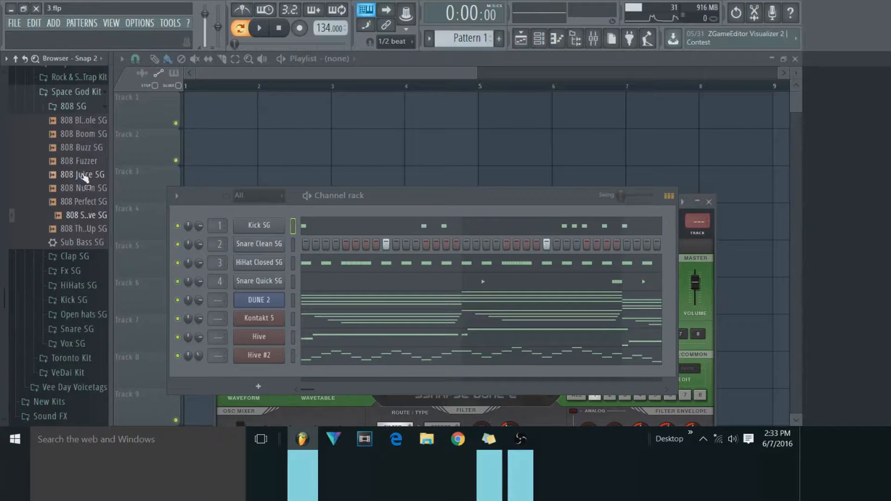
pyautogui.click(84, 134)
pyautogui.press('space')
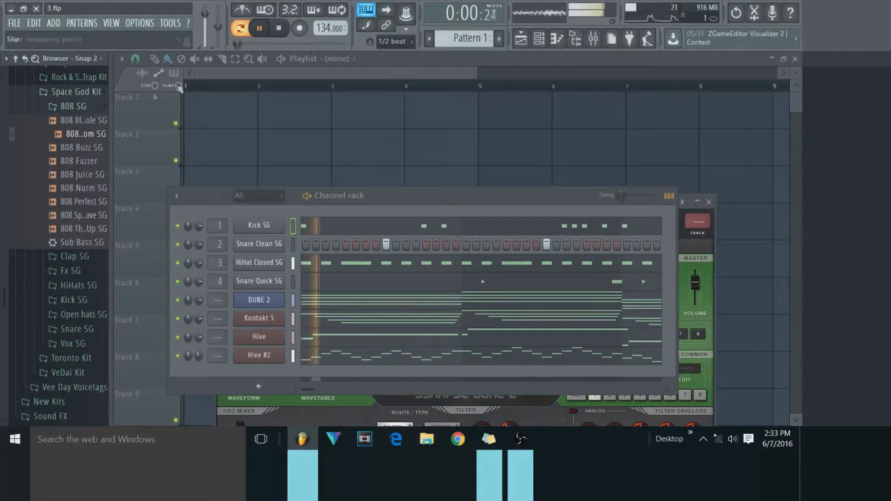
pyautogui.click(102, 122)
pyautogui.click(102, 134)
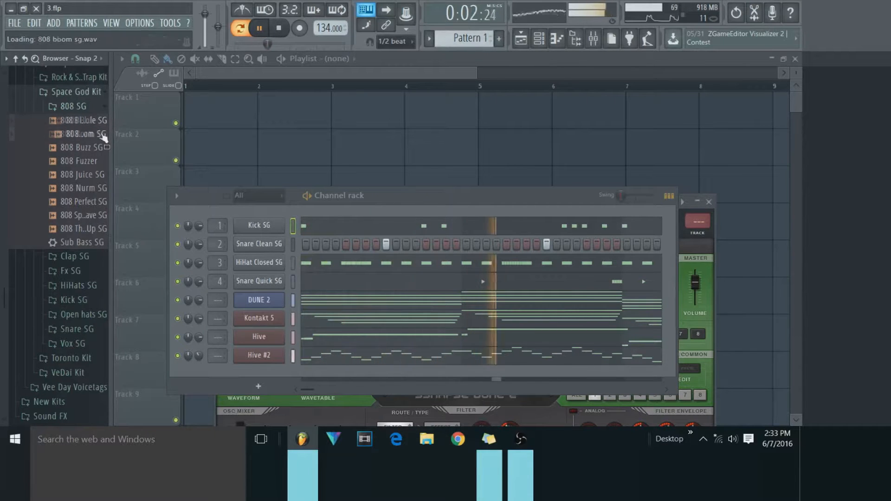
pyautogui.click(91, 216)
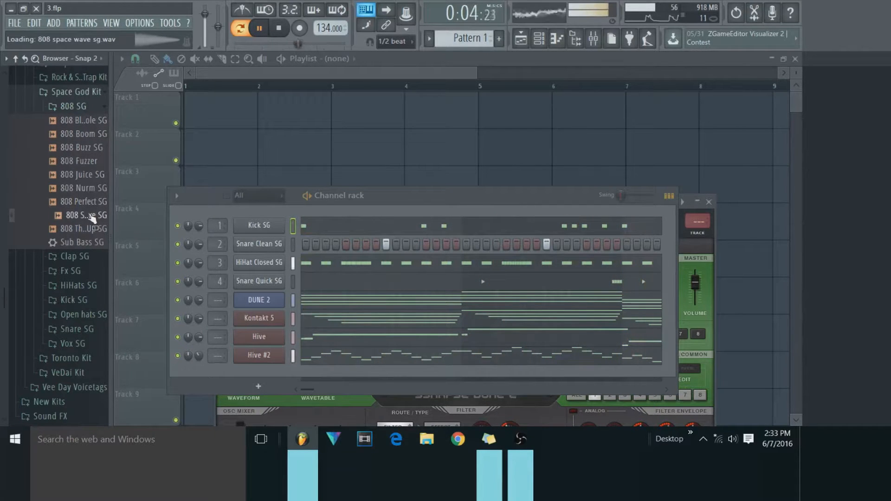
pyautogui.click(91, 229)
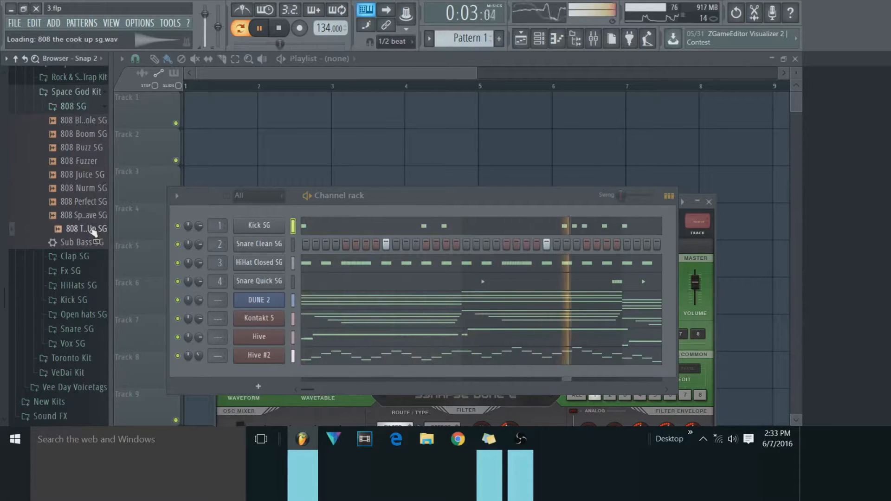
pyautogui.moveTo(93, 232); pyautogui.dragTo(255, 213)
# Copy the Kick SG notes into the 808 The Cook Up SG channel and stop playback.
pyautogui.rightClick(285, 239)
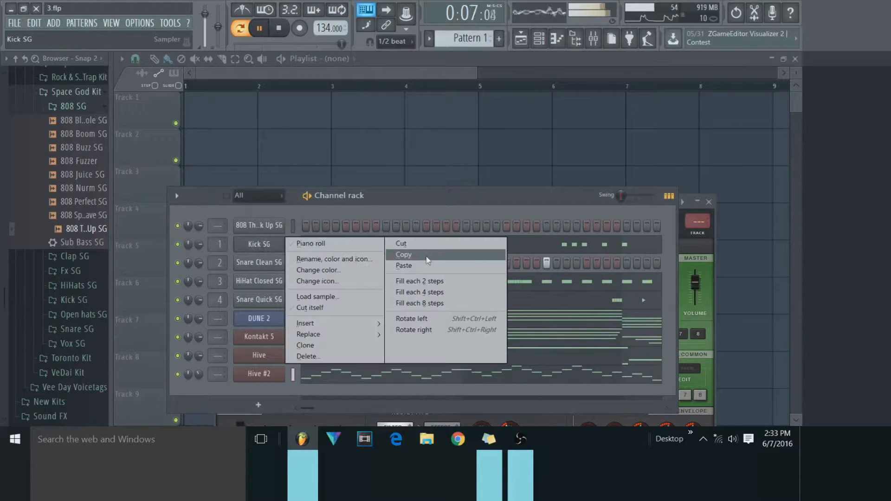
pyautogui.click(426, 256)
pyautogui.rightClick(269, 226)
pyautogui.click(408, 249)
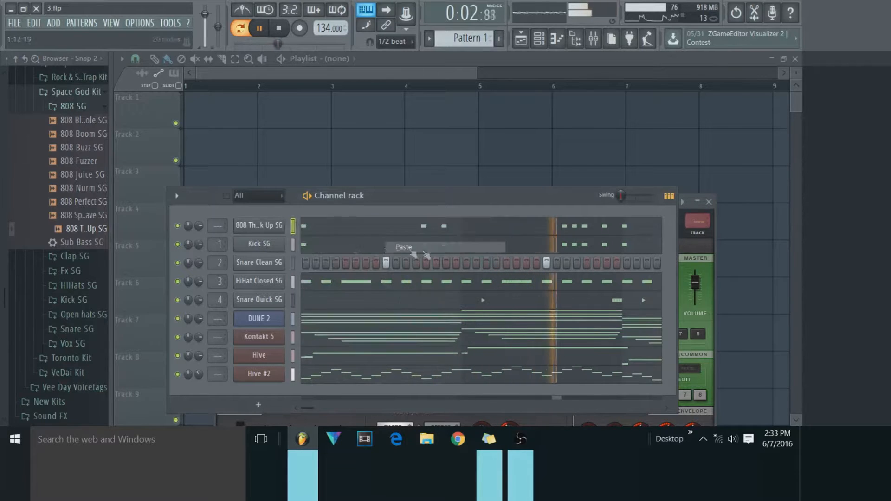
pyautogui.press('space')
# Enable Cut itself for the 808 The Cook Up SG, Kick SG, Snare Clean SG, HiHat Closed SG and Snare Quick SG channels.
pyautogui.rightClick(269, 225)
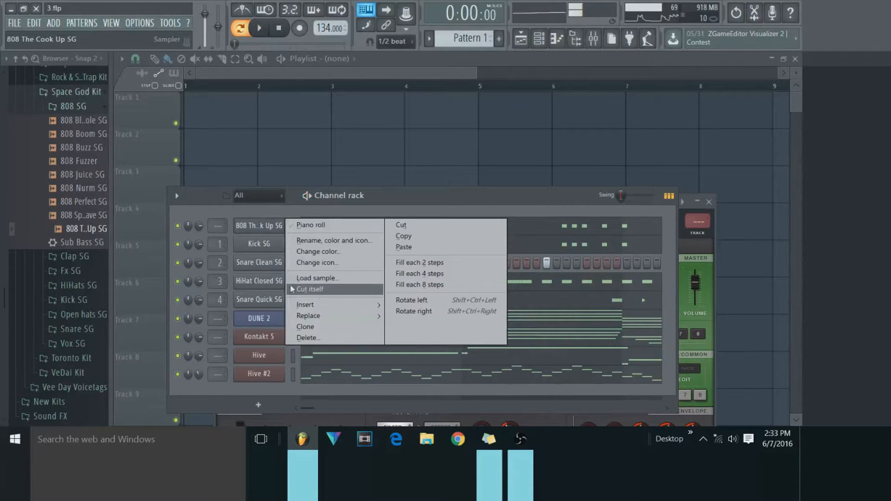
pyautogui.click(290, 289)
pyautogui.rightClick(261, 245)
pyautogui.click(292, 307)
pyautogui.rightClick(269, 264)
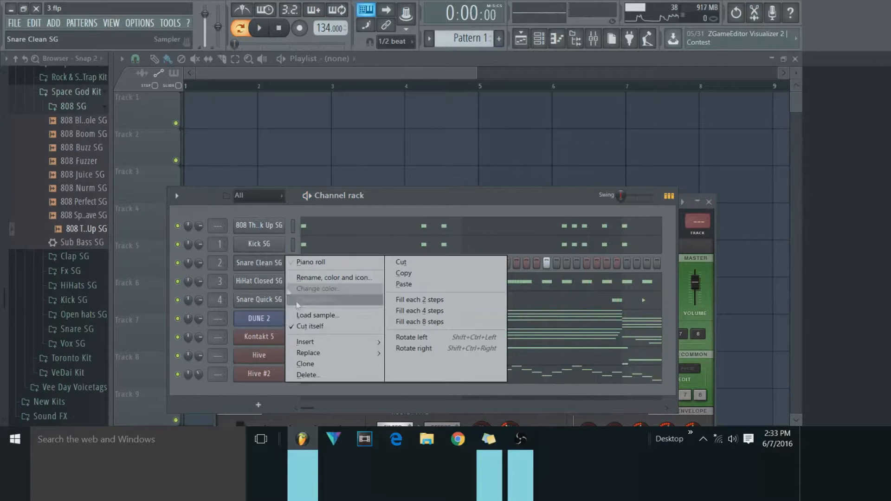
pyautogui.click(307, 326)
pyautogui.rightClick(260, 283)
pyautogui.click(309, 345)
pyautogui.rightClick(266, 302)
pyautogui.click(322, 360)
pyautogui.rightClick(258, 299)
pyautogui.click(317, 365)
pyautogui.rightClick(271, 229)
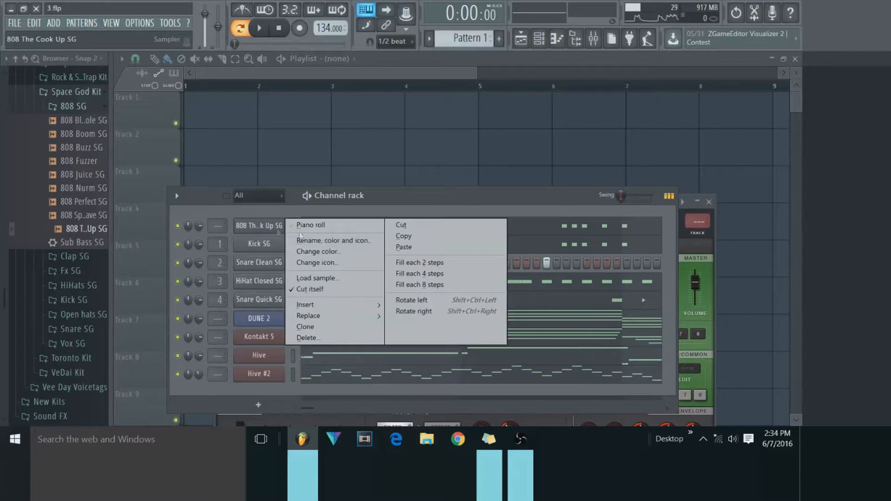
pyautogui.click(324, 241)
pyautogui.click(227, 234)
# Select all the 808 The Cook Up SG notes in the piano roll and transpose them up two octaves to C7.
pyautogui.rightClick(274, 226)
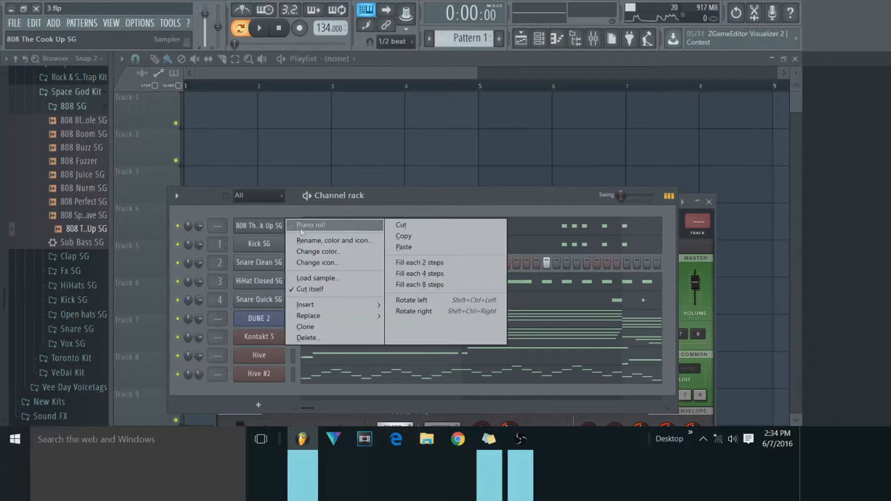
pyautogui.click(297, 227)
pyautogui.scroll(2, 190, 255)
pyautogui.moveTo(212, 74); pyautogui.dragTo(661, 107)
pyautogui.scroll(-3, 314, 278)
pyautogui.click(315, 186)
pyautogui.click(265, 61)
pyautogui.moveTo(646, 145); pyautogui.dragTo(70, 234)
pyautogui.click(139, 85)
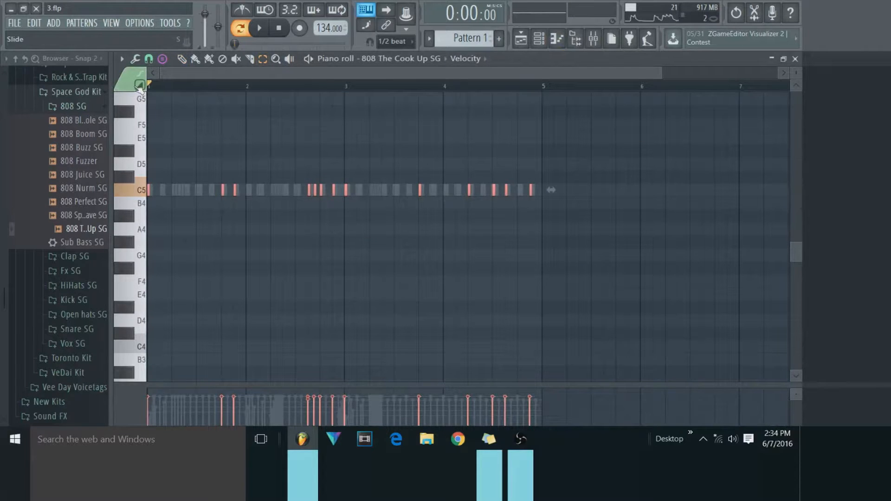
pyautogui.hotkey('ctrl', 'Up')
pyautogui.scroll(5, 222, 131)
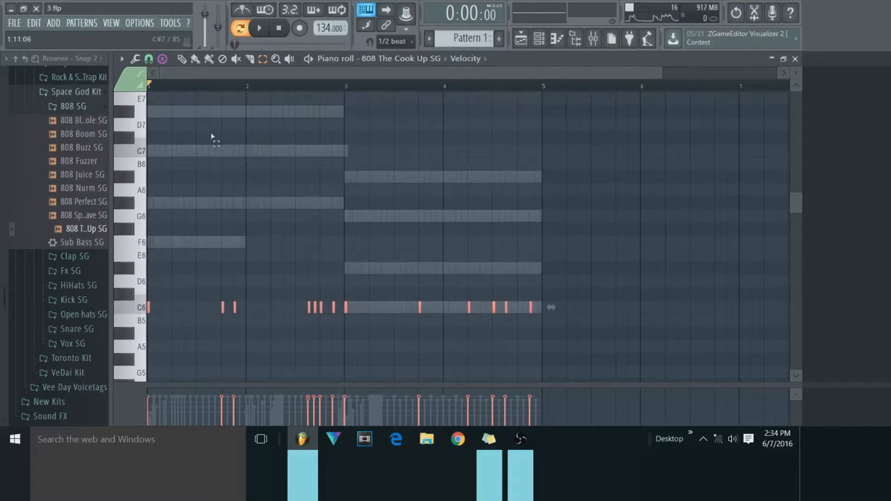
pyautogui.hotkey('ctrl', 'Up')
pyautogui.scroll(3, 217, 142)
# Set the piano roll stamp to none and its snap to 1/2 beat.
pyautogui.click(192, 62)
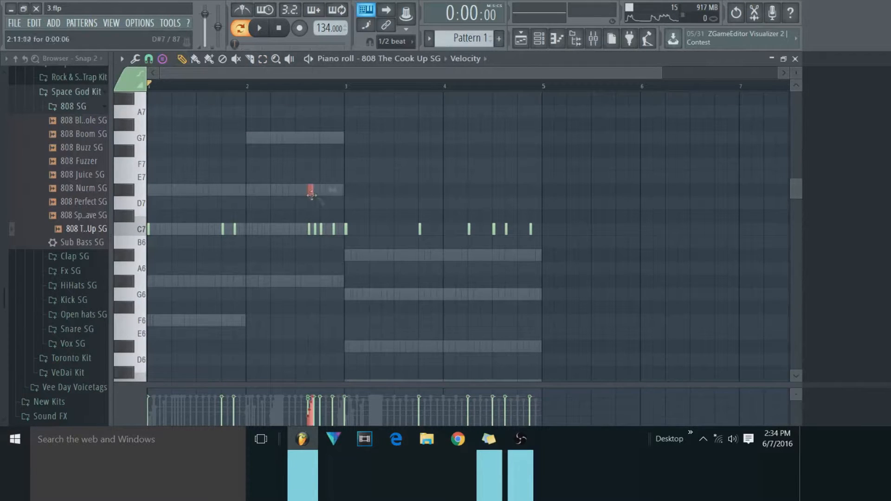
pyautogui.click(164, 59)
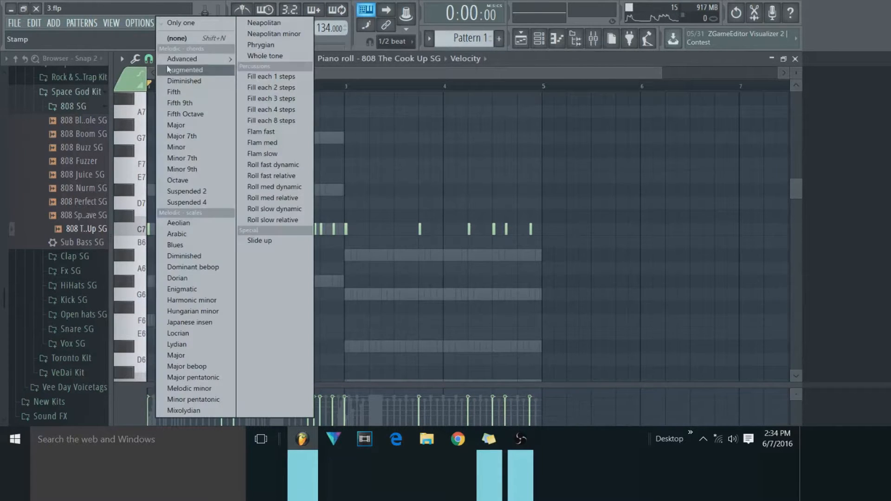
pyautogui.click(184, 38)
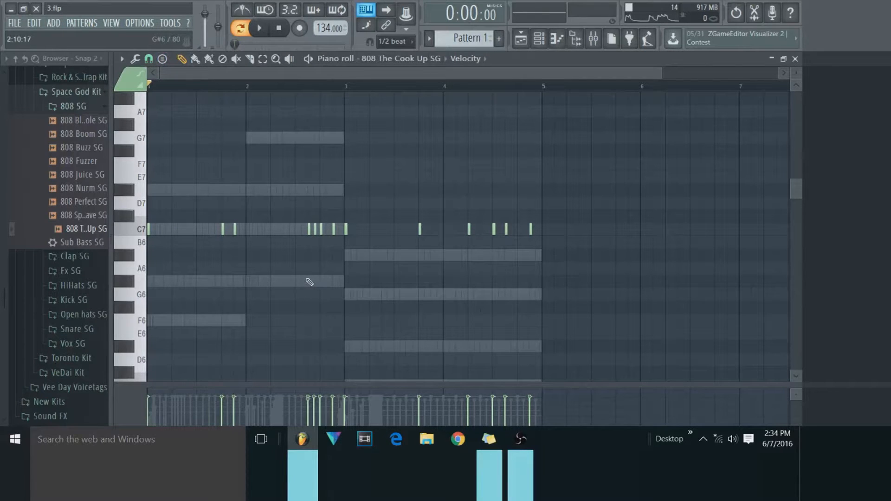
pyautogui.click(345, 294)
pyautogui.rightClick(346, 295)
pyautogui.click(148, 59)
pyautogui.click(163, 59)
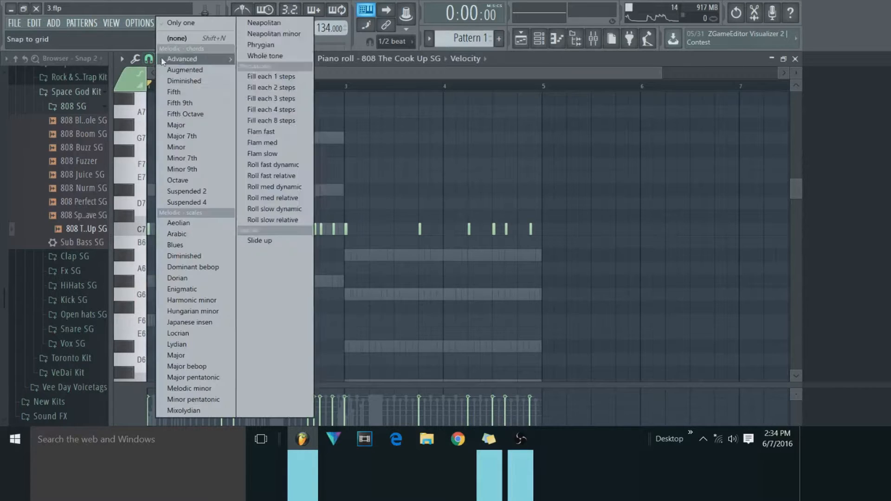
pyautogui.click(148, 58)
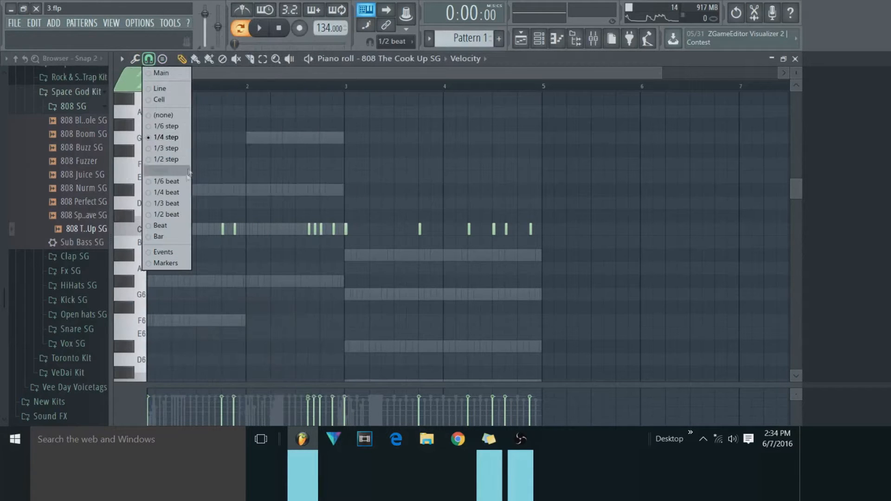
pyautogui.click(175, 214)
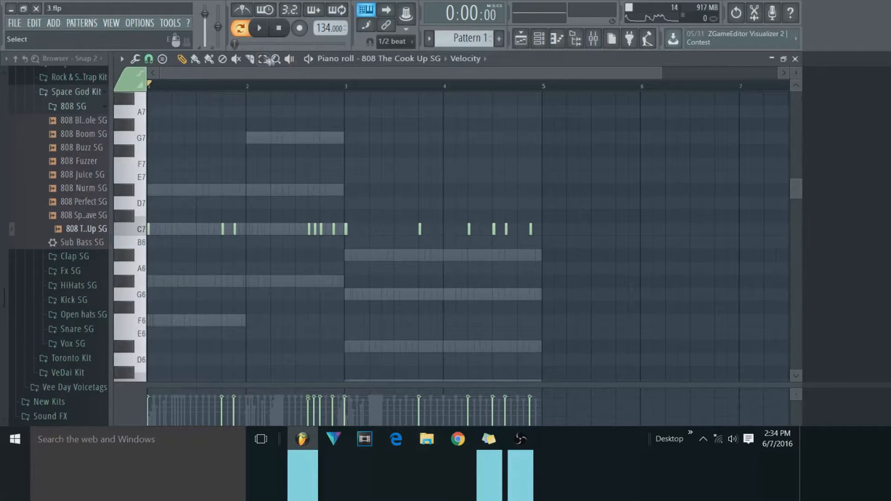
# Move the 808 notes in bars 3 and 4 down to G6 and audition the G6 and C7 keys.
pyautogui.moveTo(594, 184); pyautogui.dragTo(341, 265)
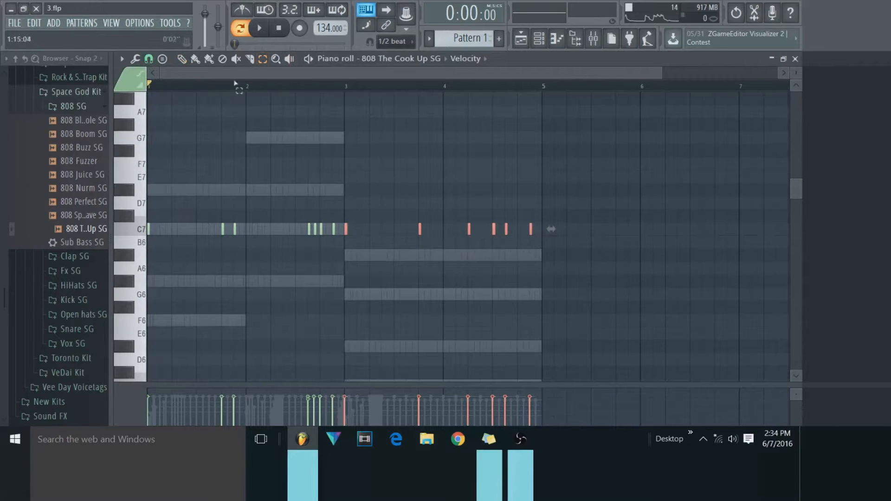
pyautogui.moveTo(419, 234); pyautogui.dragTo(414, 301)
pyautogui.click(397, 256)
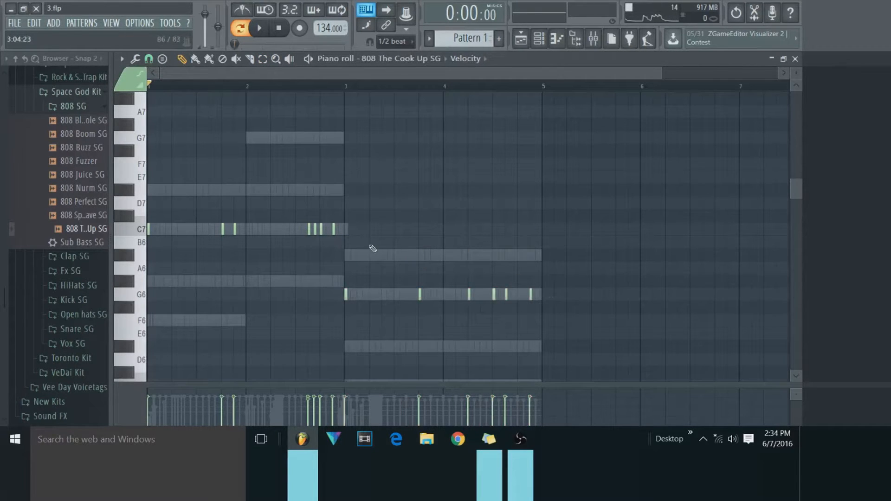
pyautogui.click(142, 299)
pyautogui.click(130, 234)
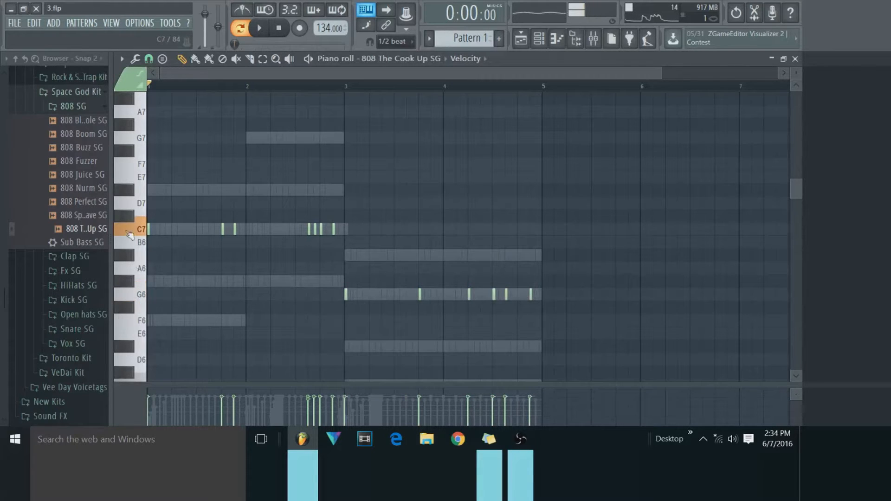
pyautogui.click(141, 298)
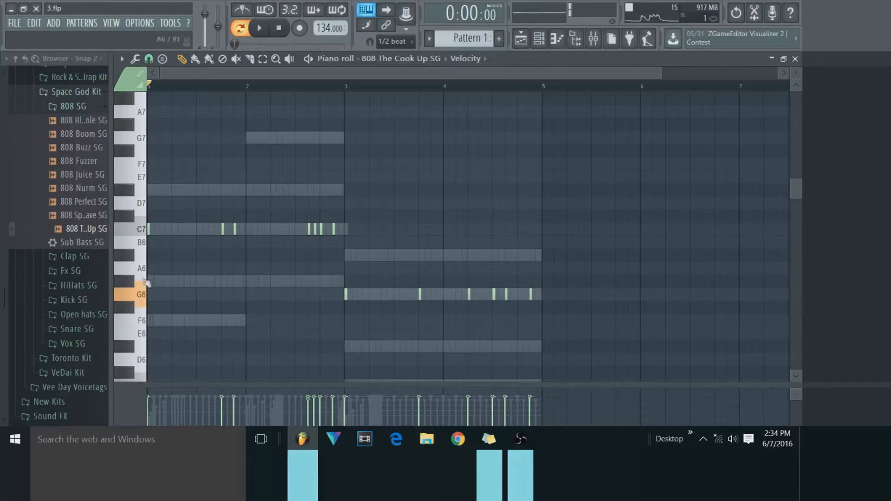
pyautogui.click(148, 281)
# Move the four 808 notes near the end of bar 2 up to D#7.
pyautogui.click(262, 59)
pyautogui.moveTo(278, 184); pyautogui.dragTo(377, 262)
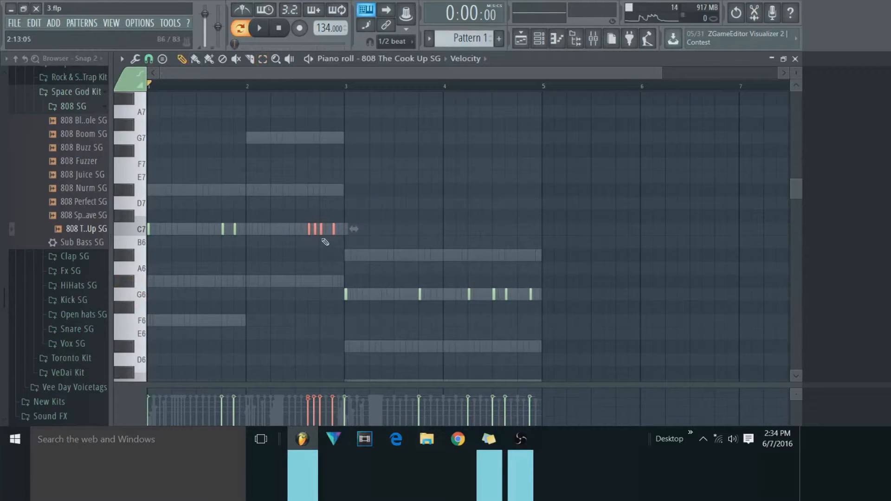
pyautogui.moveTo(322, 232); pyautogui.dragTo(325, 190)
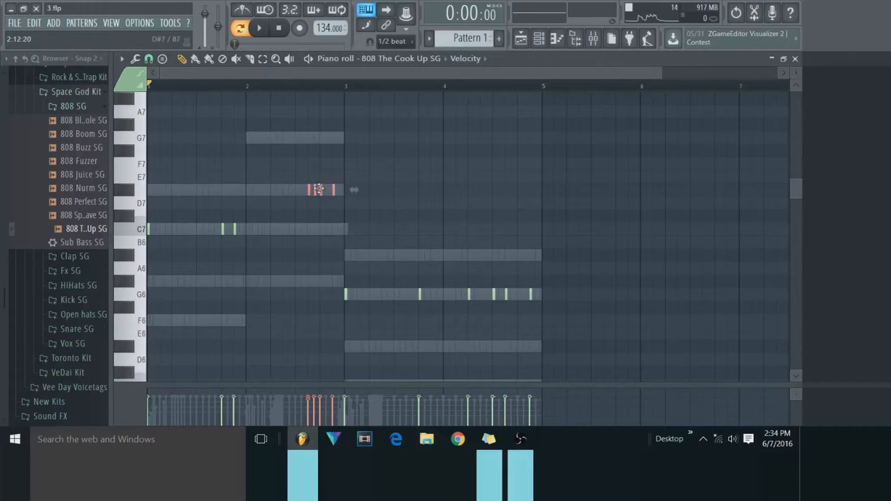
# Select all the 808 notes, transpose them back down by octaves and play the pattern.
pyautogui.click(268, 63)
pyautogui.moveTo(615, 148)
pyautogui.mouseDown()
pyautogui.moveTo(445, 228)
pyautogui.moveTo(3, 406)
pyautogui.mouseUp()
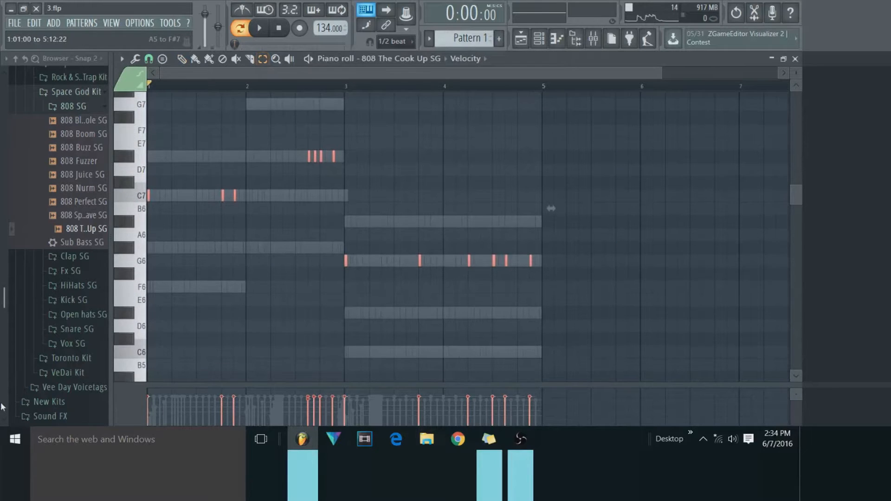
pyautogui.hotkey('ctrl', 'Down')
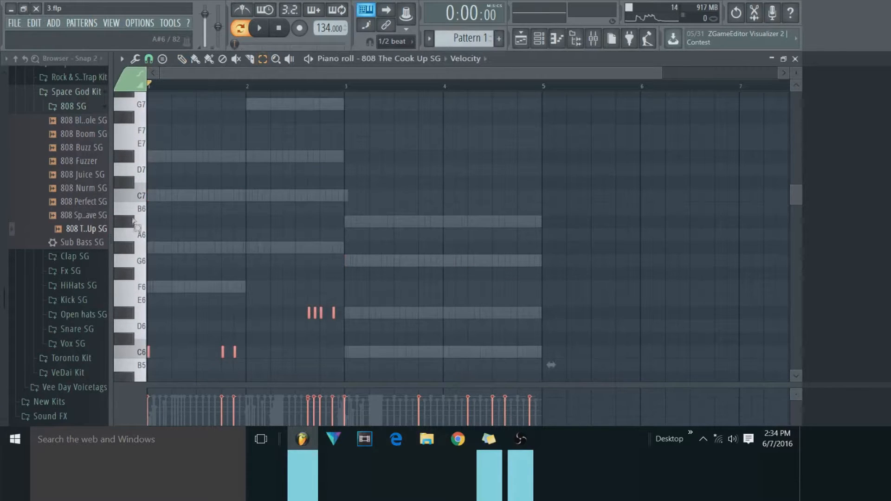
pyautogui.click(259, 37)
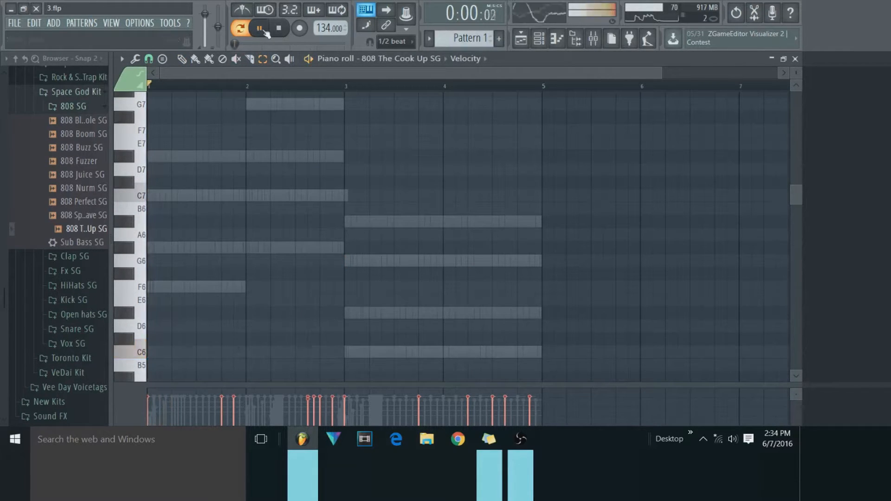
# Move the last three 808 notes in bar 4 up one semitone to G#4.
pyautogui.scroll(-4, 277, 201)
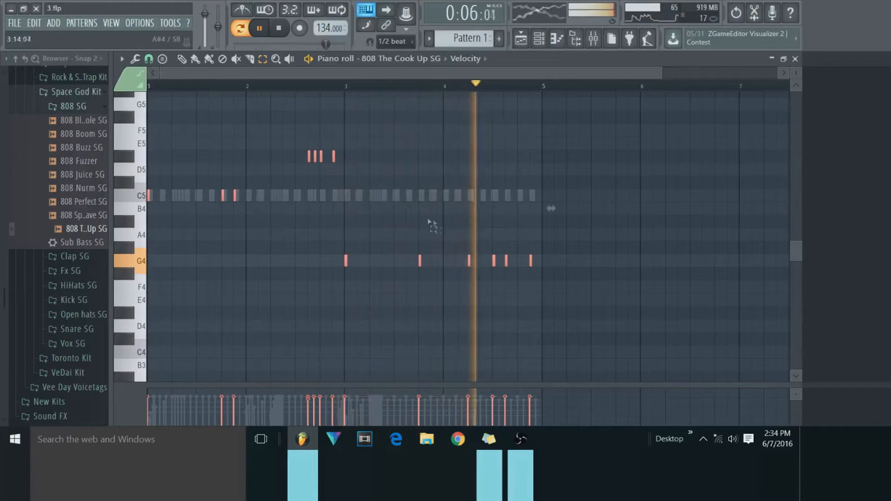
pyautogui.moveTo(600, 227); pyautogui.dragTo(472, 309)
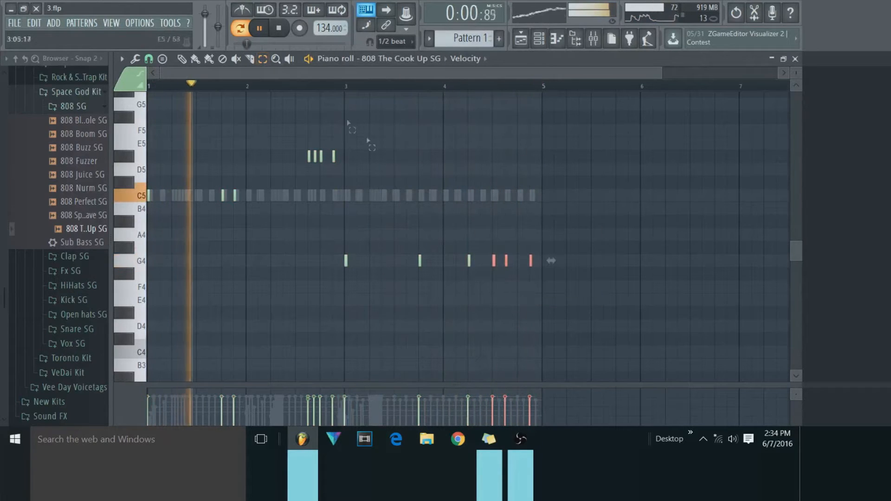
pyautogui.click(185, 62)
pyautogui.moveTo(494, 266); pyautogui.dragTo(493, 253)
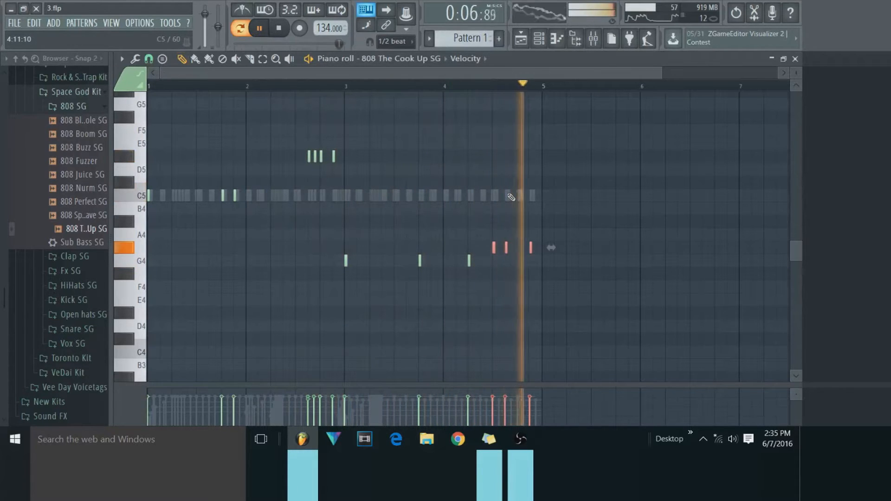
pyautogui.keyDown('ctrl'); pyautogui.click(587, 167); pyautogui.keyUp('ctrl')
# Route the 808 The Cook Up SG channel to mixer track 5 and lower its volume fader slightly.
pyautogui.click(543, 43)
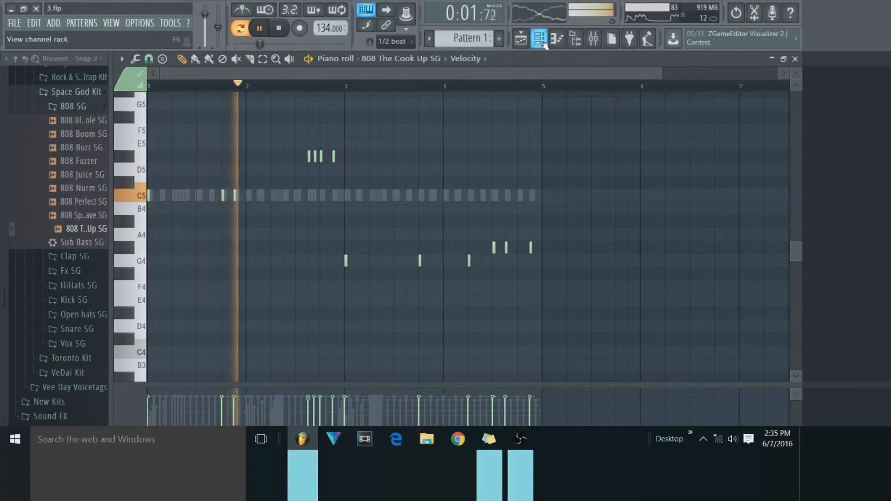
pyautogui.click(542, 43)
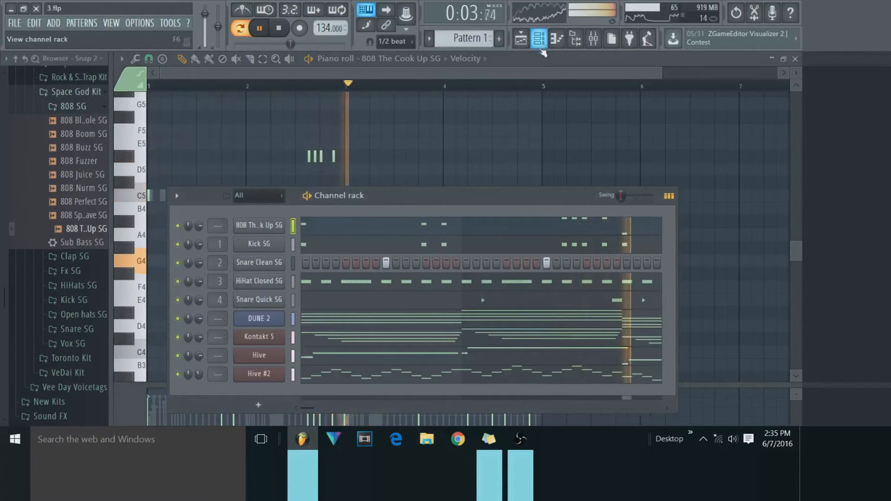
pyautogui.click(258, 226)
pyautogui.click(488, 171)
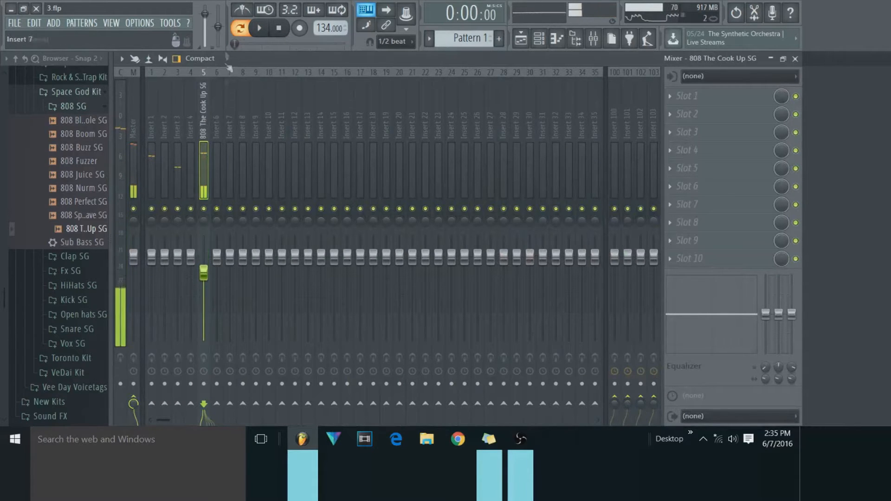
pyautogui.click(260, 29)
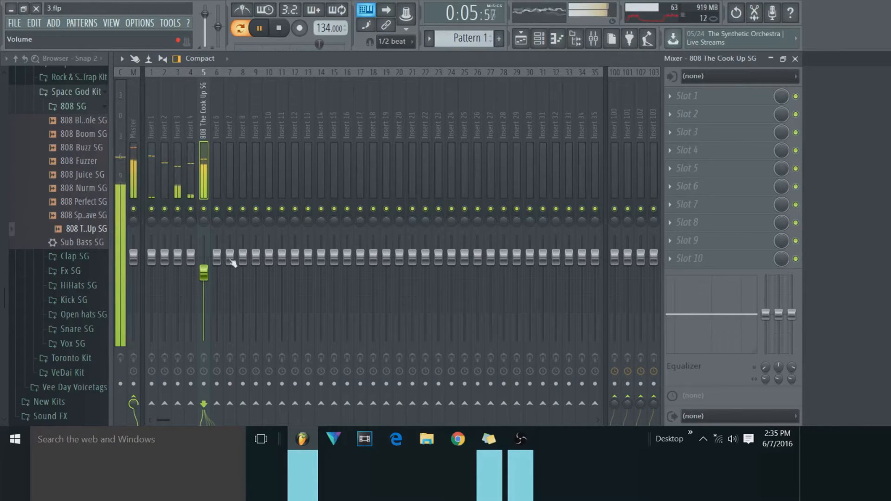
# Route the DUNE 2, Kontakt 5, Hive and Hive #2 channels to consecutive mixer tracks starting at track 7.
pyautogui.click(539, 41)
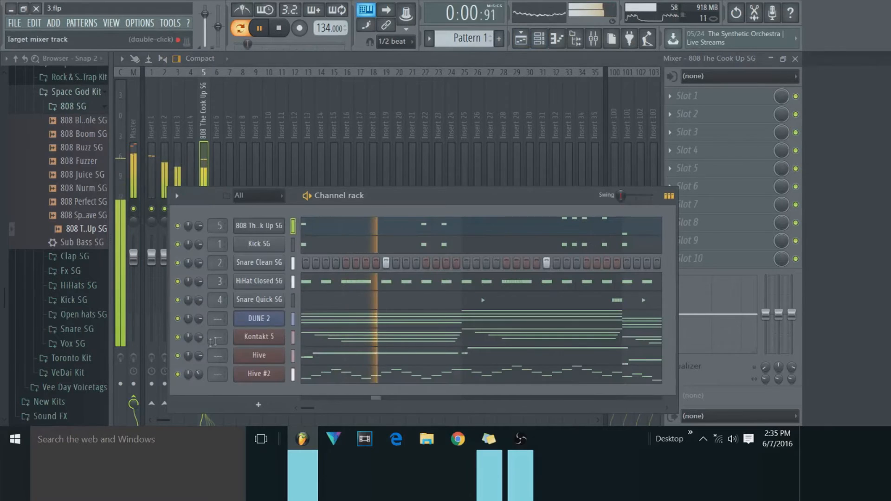
pyautogui.rightClick(229, 146)
pyautogui.moveTo(278, 163)
pyautogui.click(399, 165)
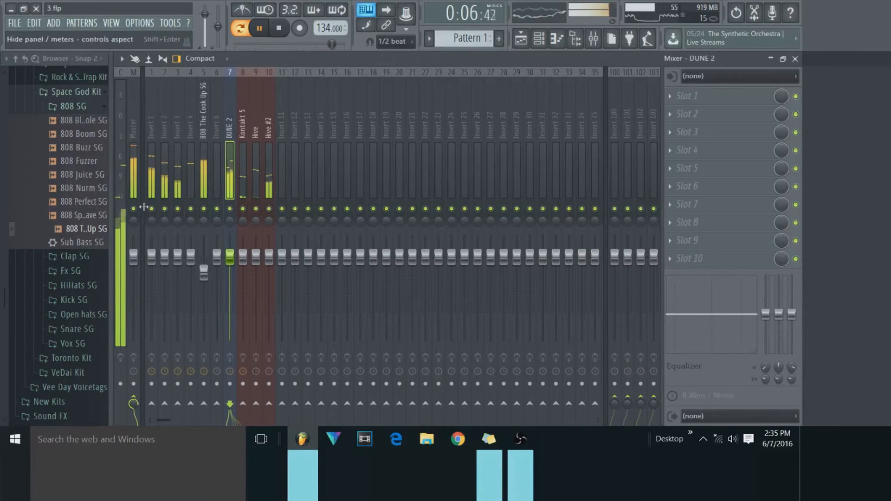
# Lower the volume faders of mixer Insert 3 and the 808 The Cook Up SG track.
pyautogui.moveTo(177, 255); pyautogui.dragTo(177, 271)
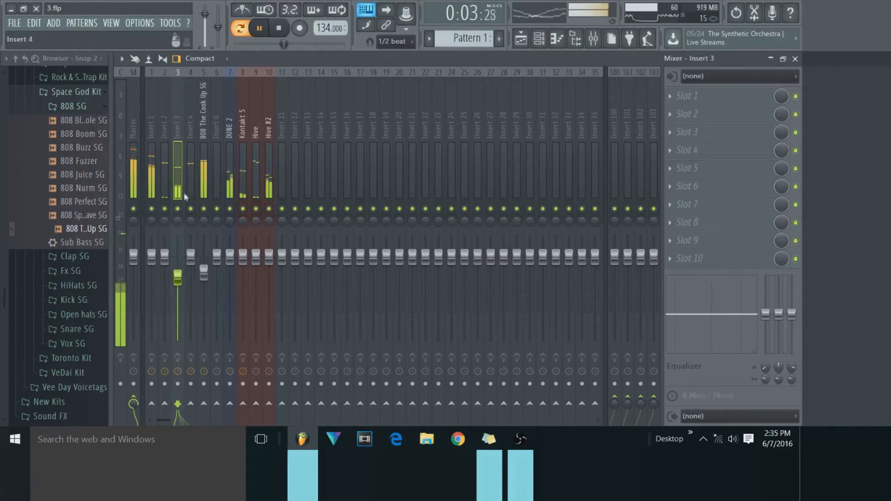
pyautogui.moveTo(203, 272); pyautogui.dragTo(217, 274)
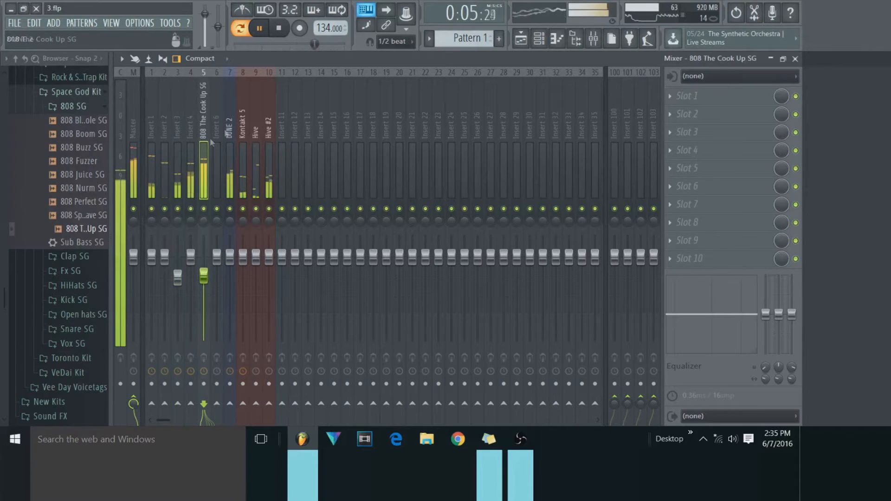
# Load Gross Beat into the first effect slot of the Master track.
pyautogui.click(135, 150)
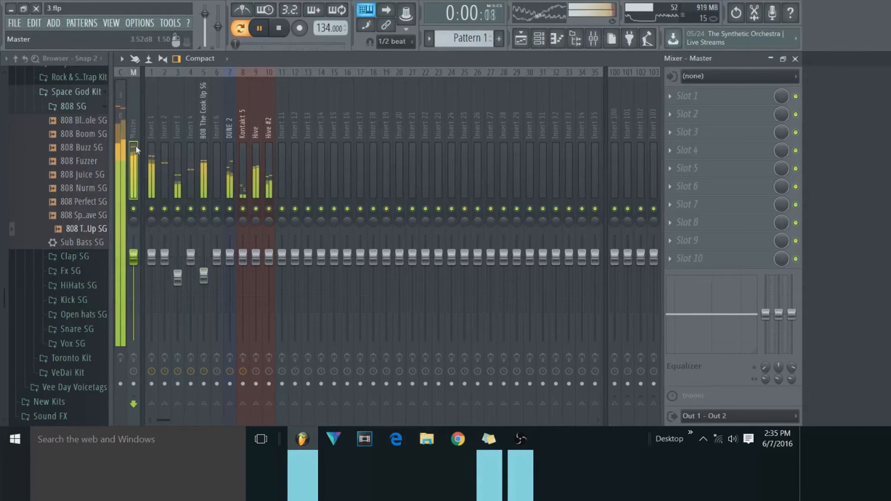
pyautogui.click(673, 97)
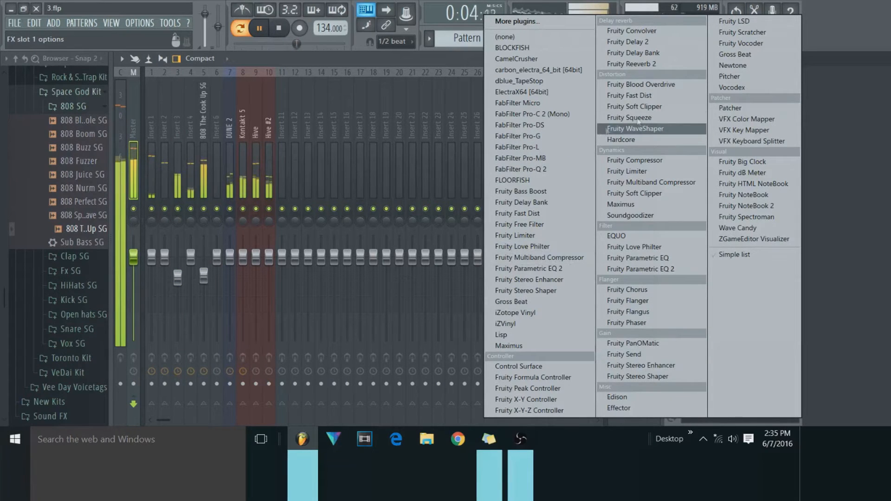
pyautogui.click(734, 54)
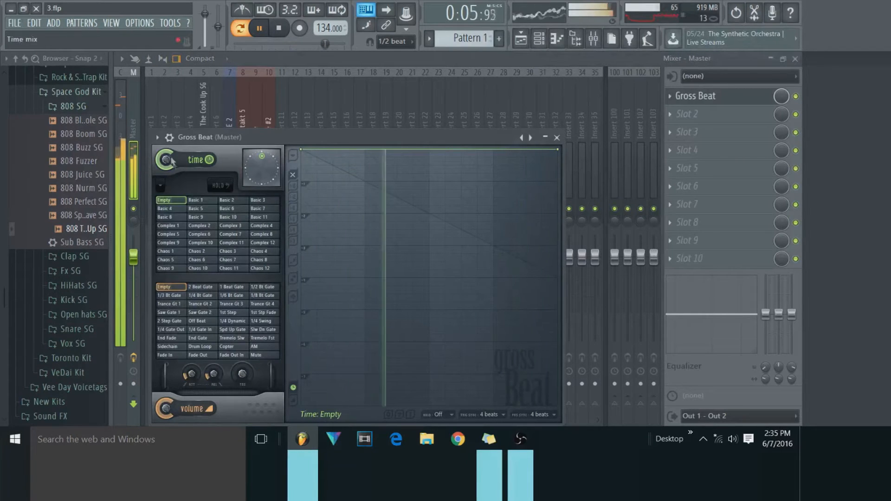
# Load Gross Beat's Momentary preset, audition the 1/2 Speed time effect and select Slow Tripplet.
pyautogui.click(156, 138)
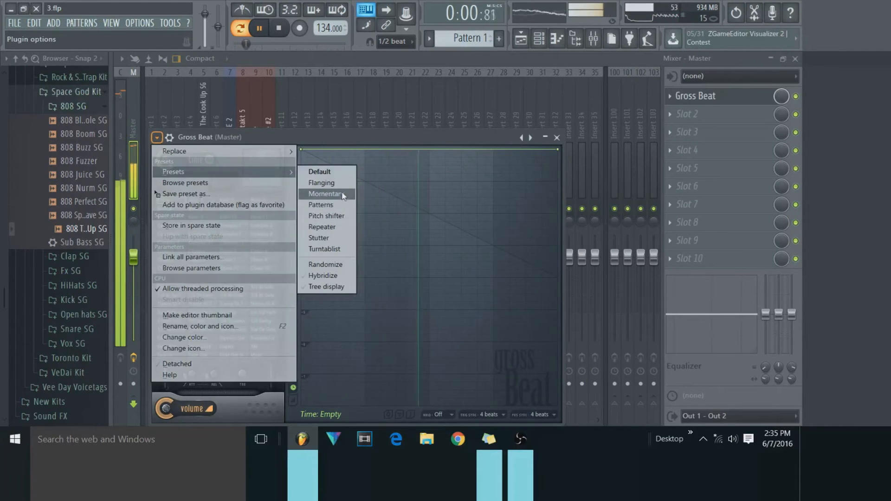
pyautogui.click(327, 173)
pyautogui.click(232, 260)
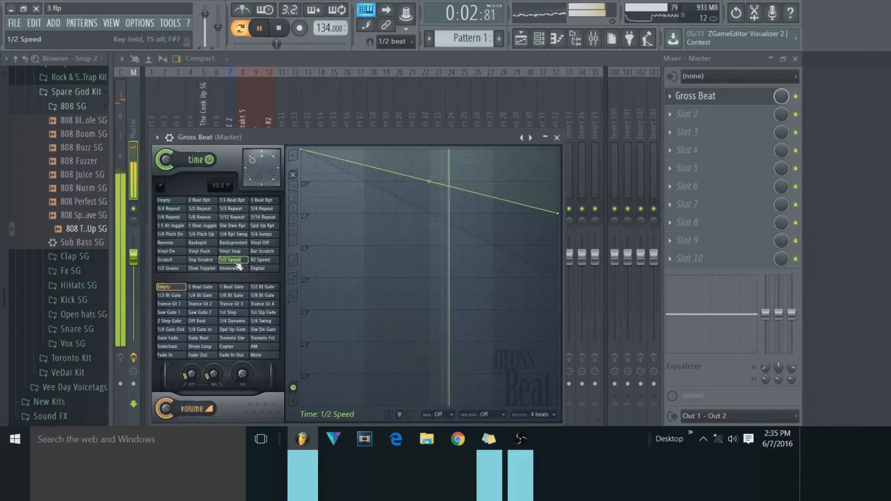
pyautogui.click(202, 268)
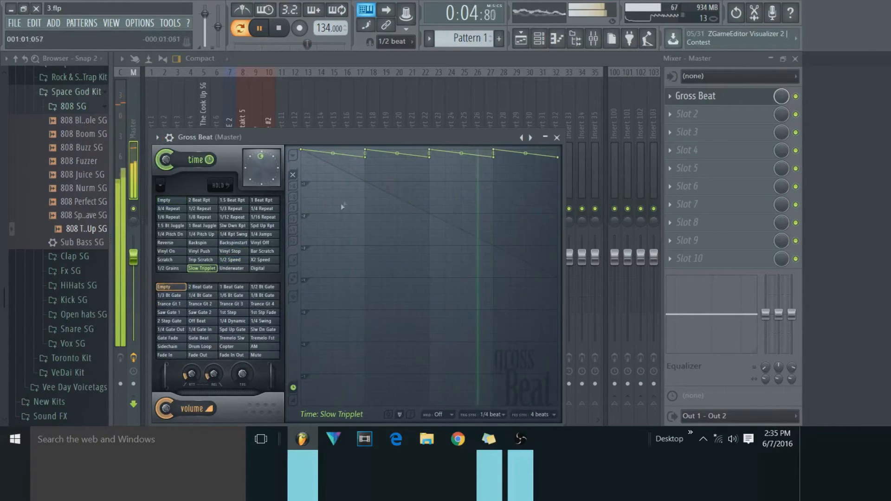
# Close the Gross Beat editor, bypass the effect on the Master track and stop playback.
pyautogui.click(557, 137)
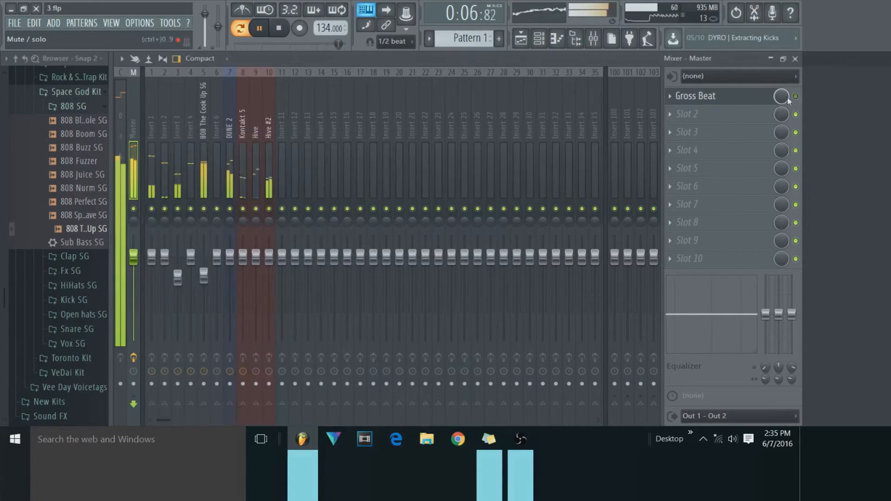
pyautogui.click(279, 29)
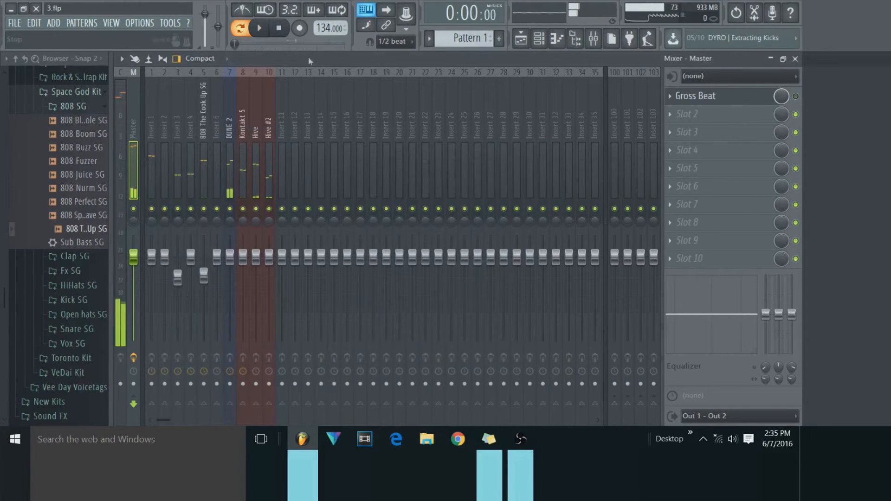
# Close the 808 piano roll and move the minimized mixer window away from the Gross Beat window.
pyautogui.click(770, 59)
pyautogui.click(611, 73)
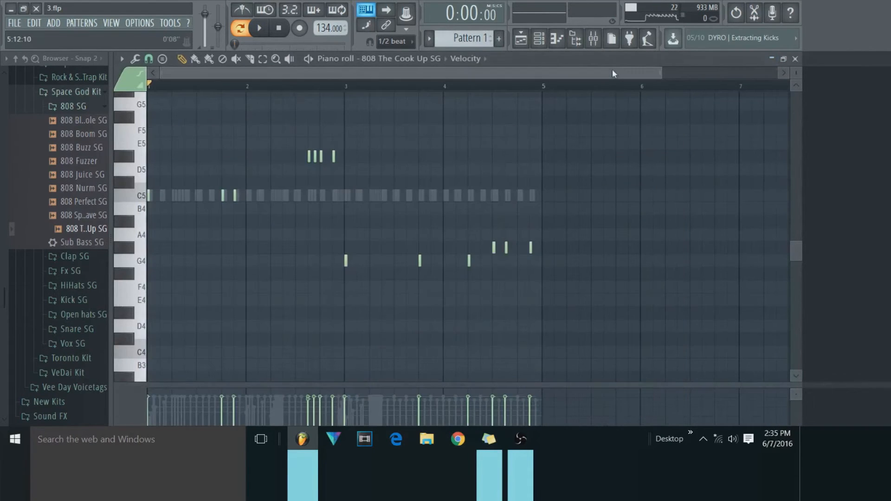
pyautogui.click(794, 59)
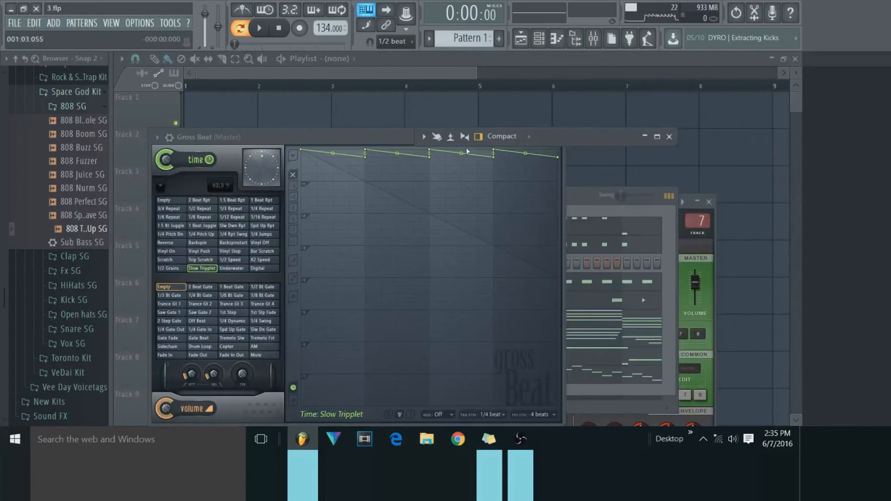
pyautogui.moveTo(592, 135); pyautogui.dragTo(711, 247)
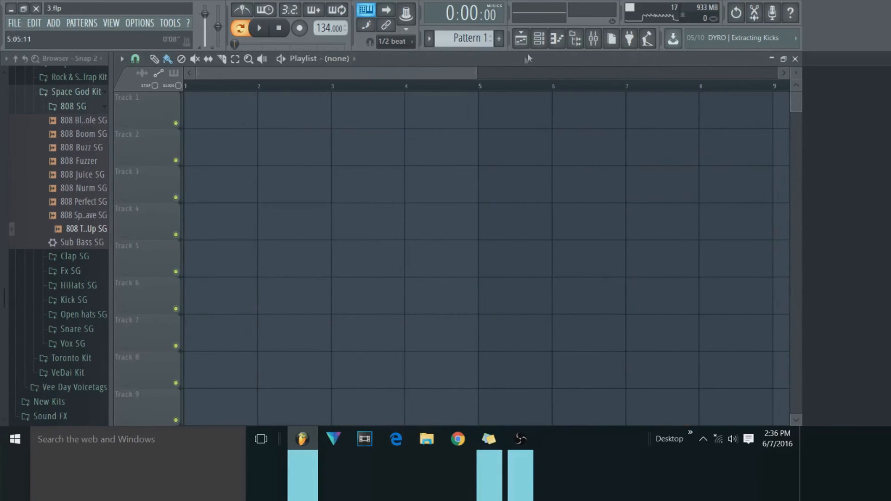
# Bring up the channel rack over the cleared playlist and move it to the upper tracks.
pyautogui.click(538, 39)
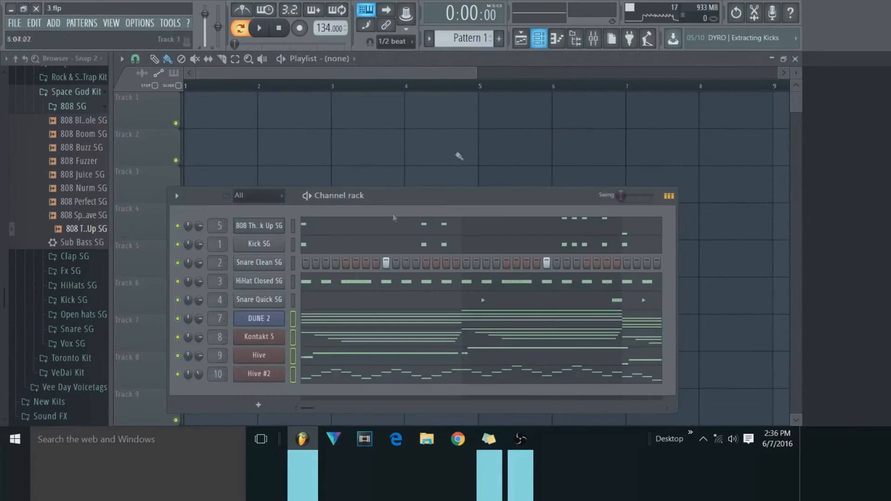
pyautogui.moveTo(359, 201); pyautogui.dragTo(380, 109)
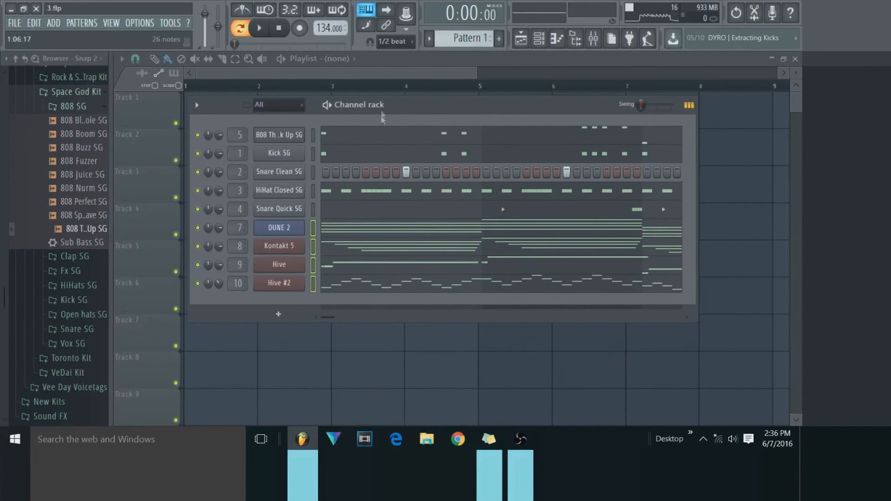
pyautogui.moveTo(364, 105)
pyautogui.mouseDown()
pyautogui.moveTo(373, 115)
pyautogui.moveTo(365, 107)
pyautogui.mouseUp()
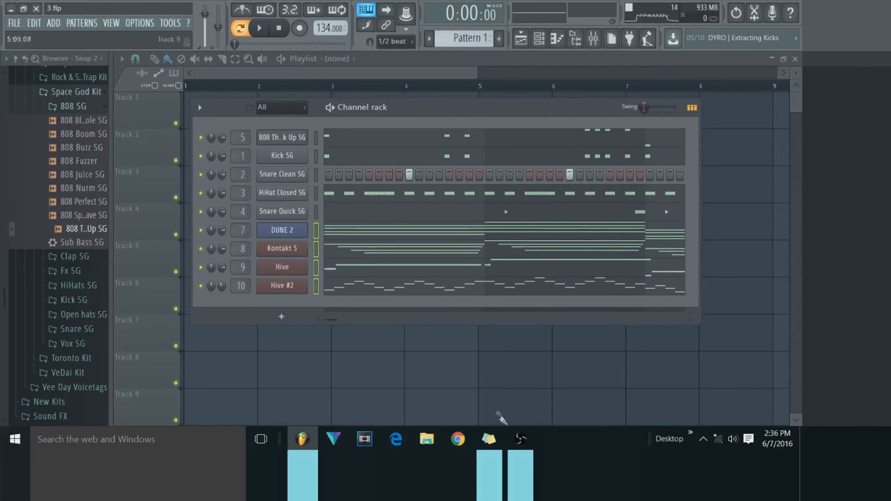
# Hide the channel rack to leave the empty playlist fully clear for arranging.
pyautogui.click(518, 452)
pyautogui.click(518, 453)
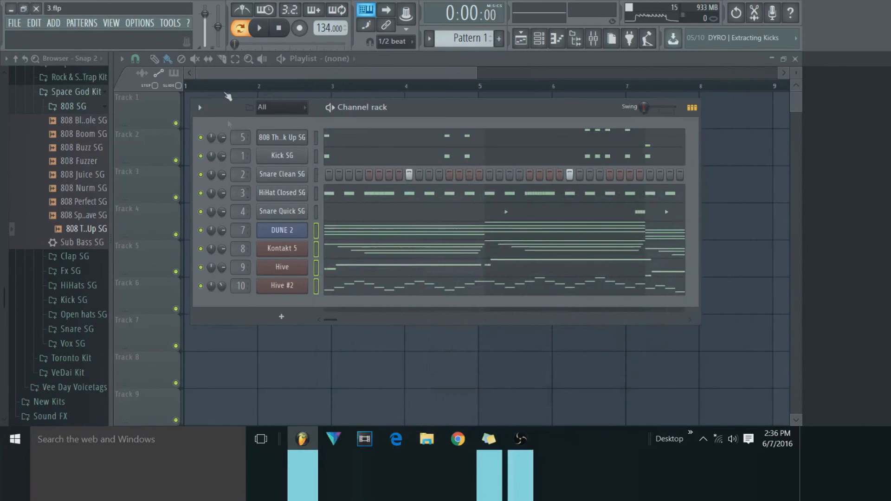
pyautogui.press('F6')
pyautogui.moveTo(476, 72); pyautogui.dragTo(475, 194)
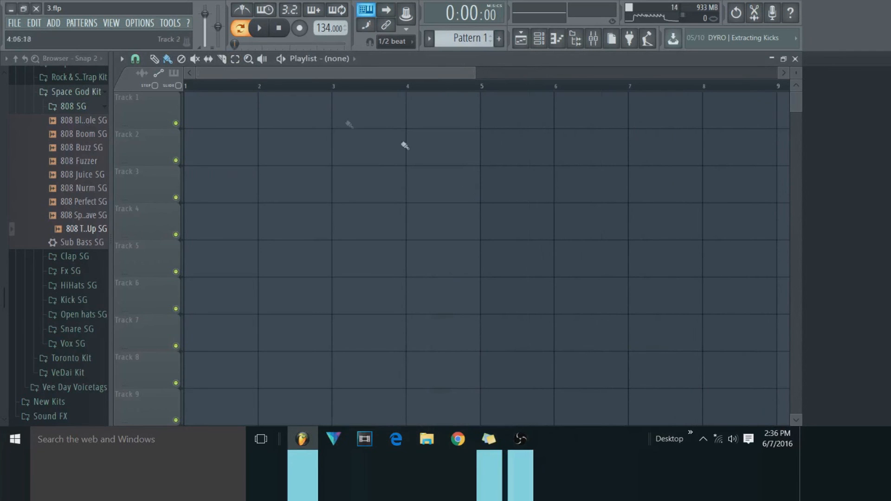